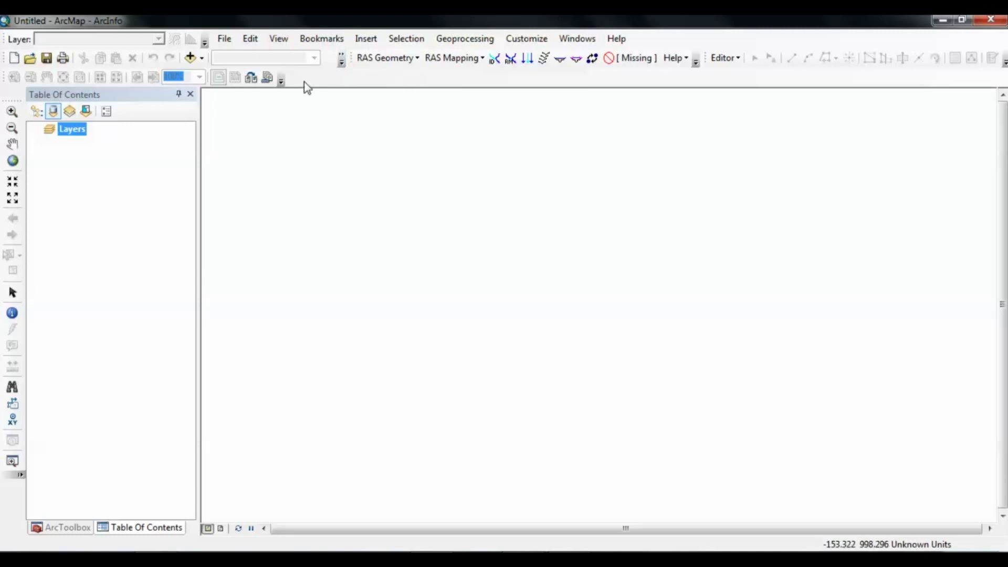
Add ASTGTM2_N06E038_dem.tif to the map and display it with the multicolour ramp running from light pink to dark red
left_click(191, 58)
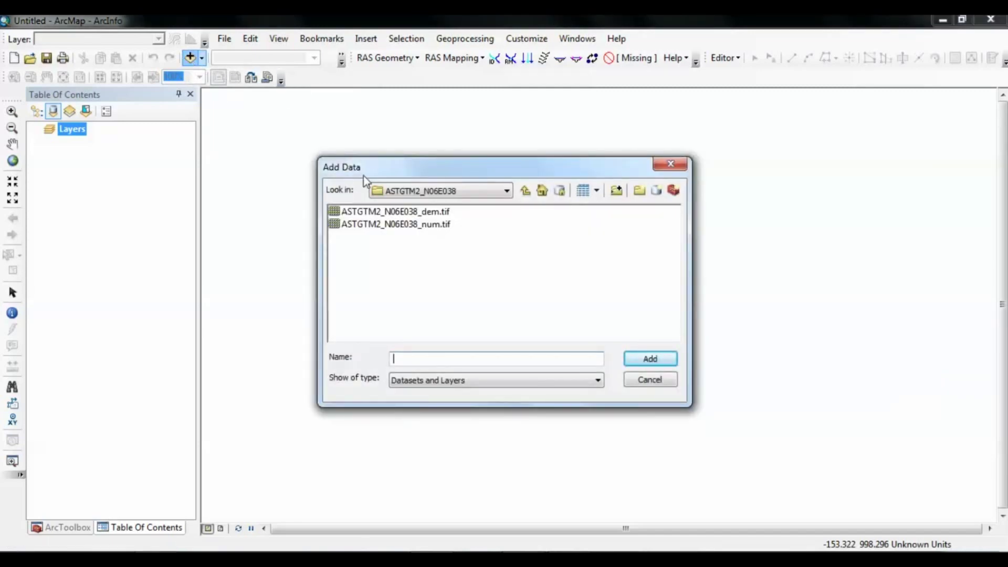
double_click(394, 211)
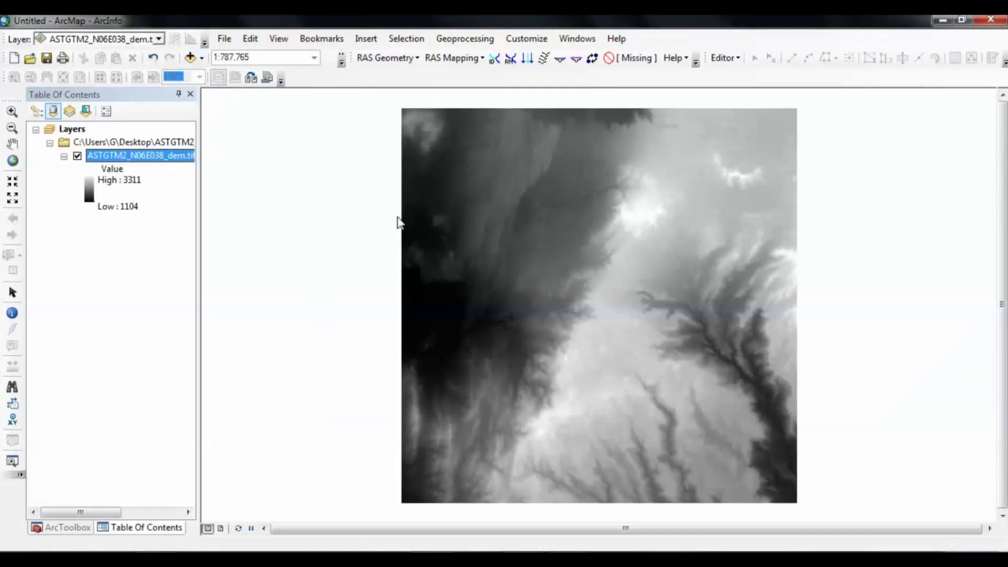
left_click(91, 194)
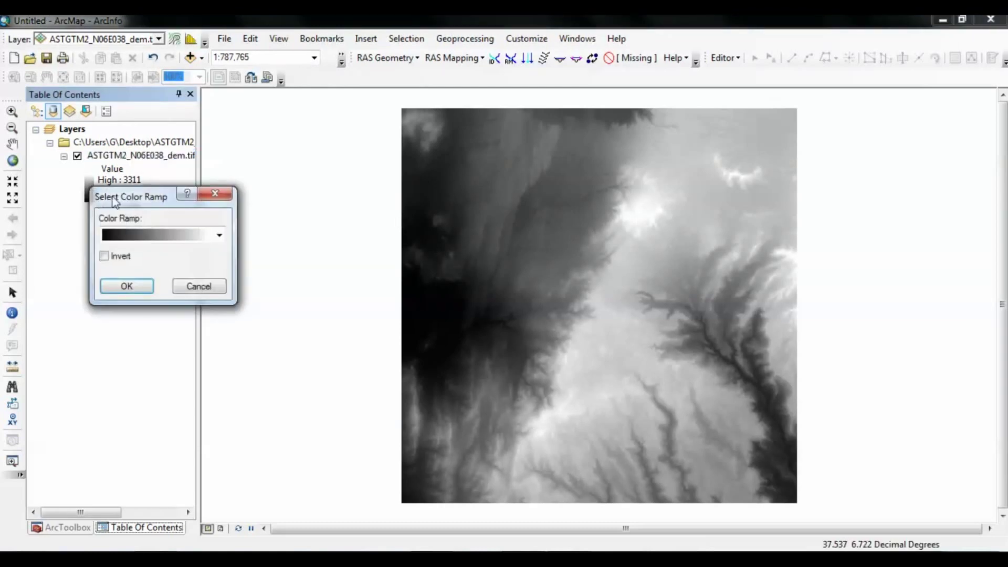
left_click(168, 237)
left_click(180, 173)
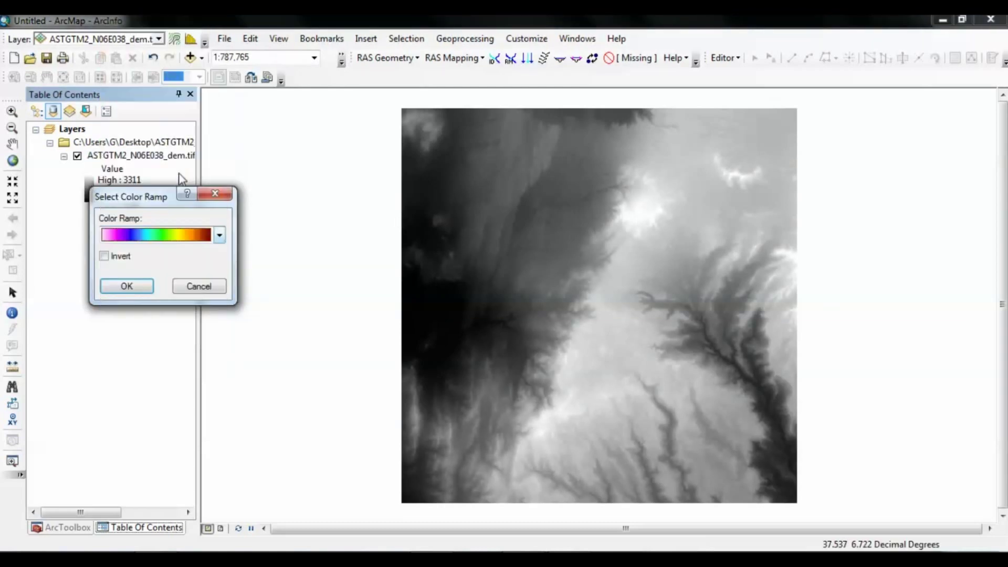
left_click(137, 287)
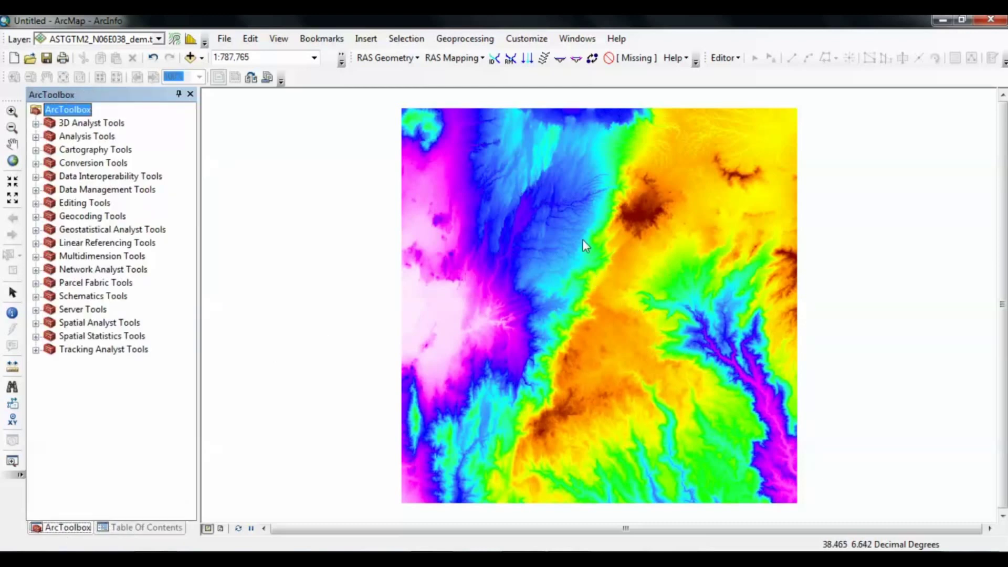
Start the Spatial Analyst Extract by Rectangle tool with ASTGTM2_N06E038_dem.tif as the input raster
left_click(35, 323)
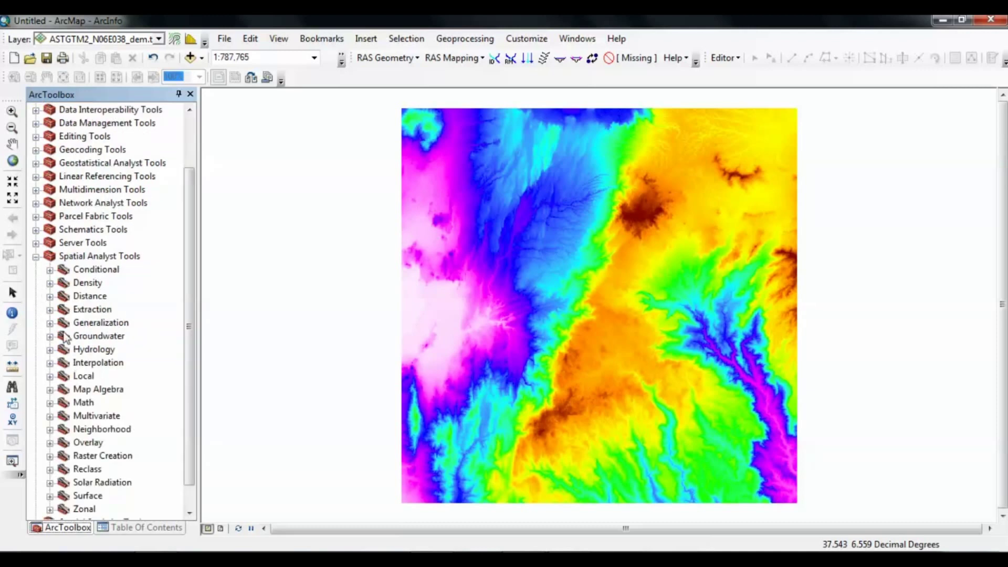
left_click(50, 309)
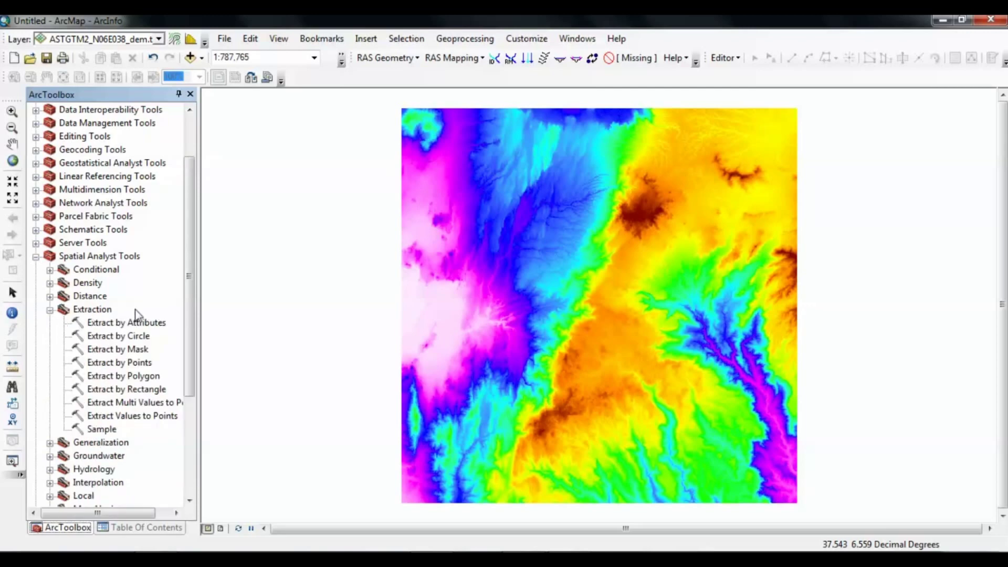
double_click(135, 389)
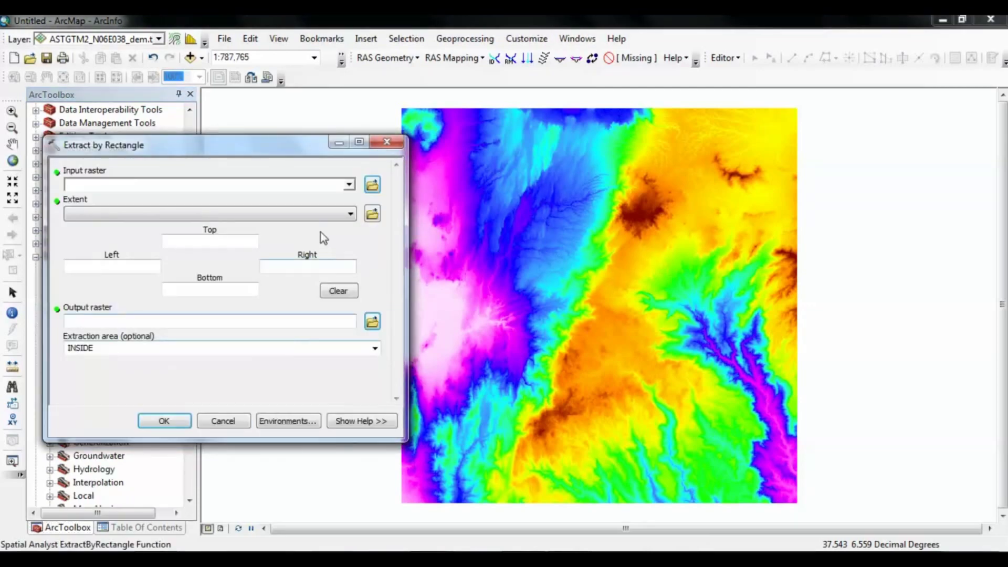
left_click(349, 183)
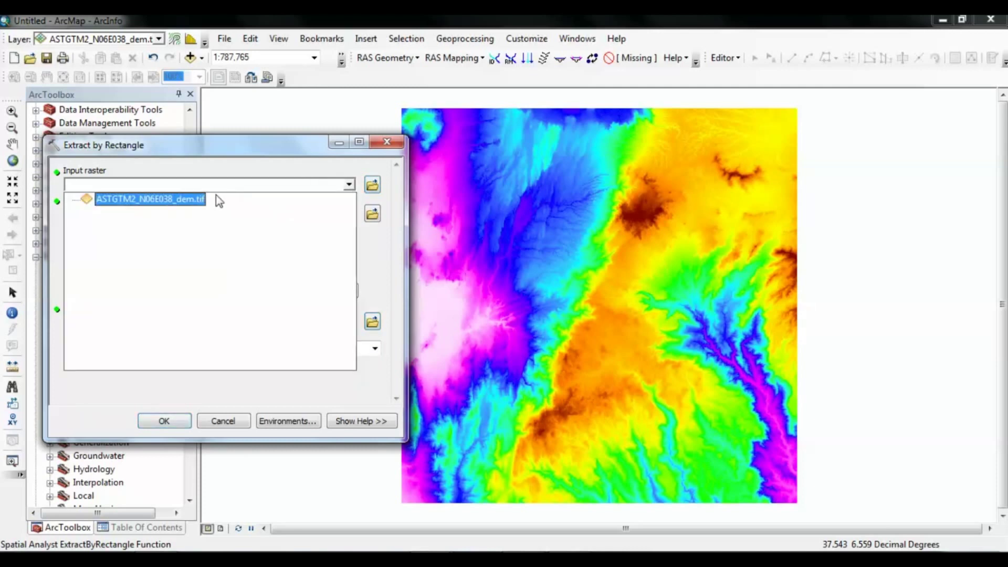
left_click(198, 198)
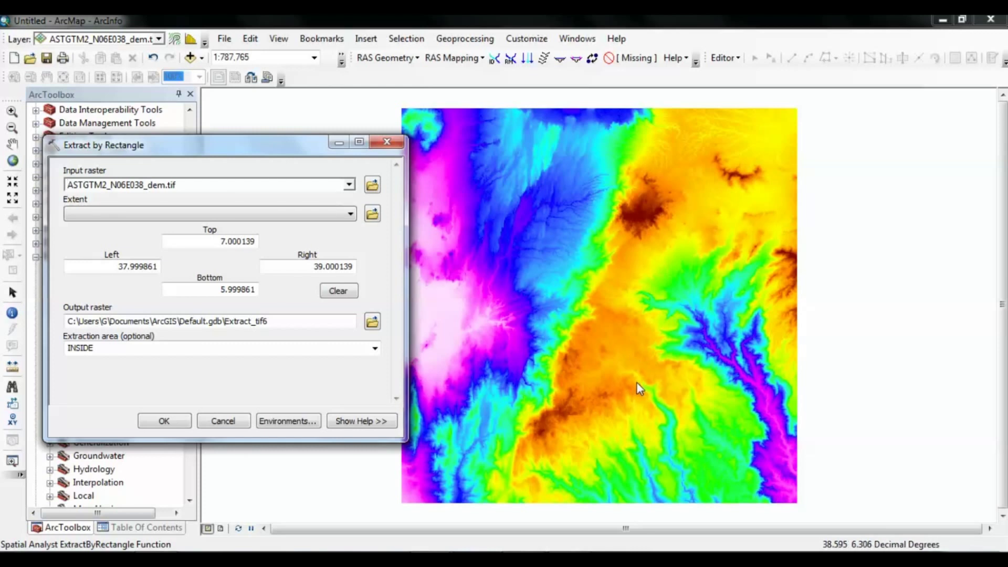
Set the extraction extent to left 38.595, right 38.773 and top 6.323, and run the extraction
left_click_drag(121, 266, 185, 264)
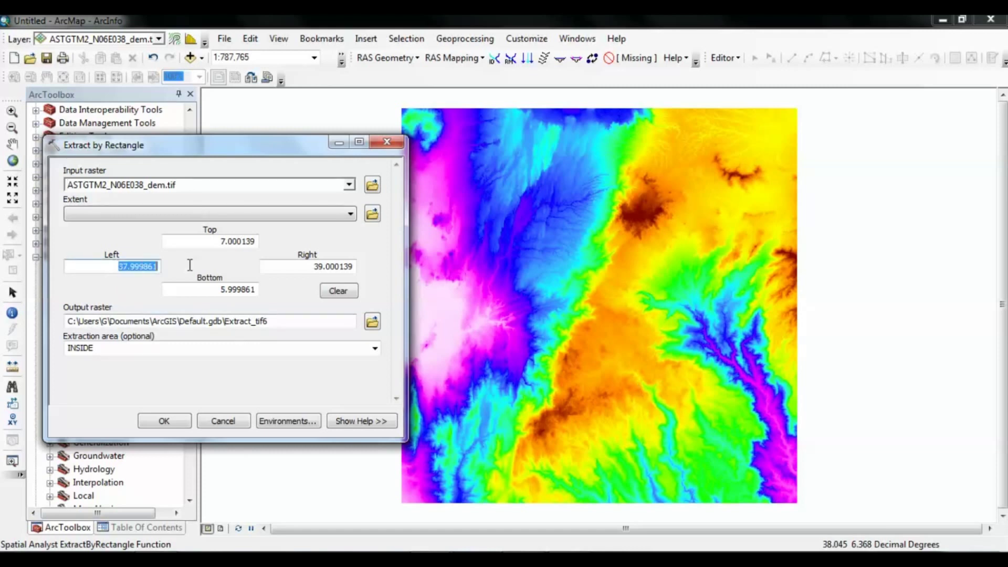
type("38.595")
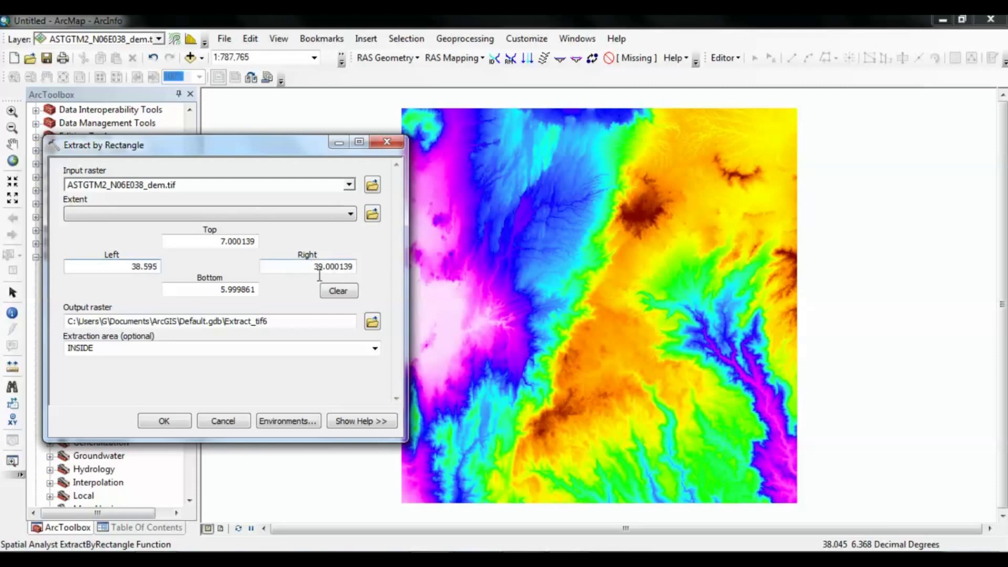
double_click(319, 268)
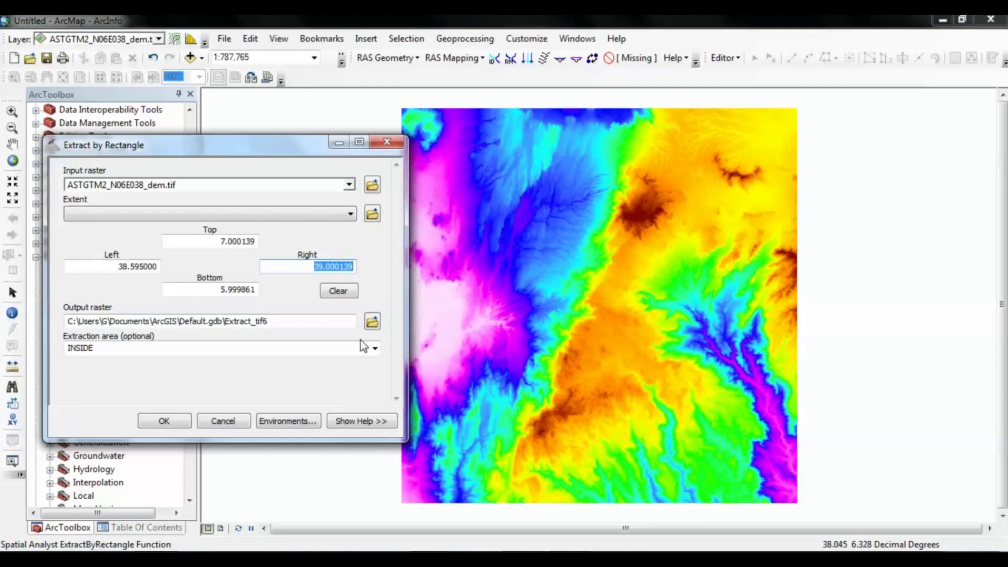
type("38")
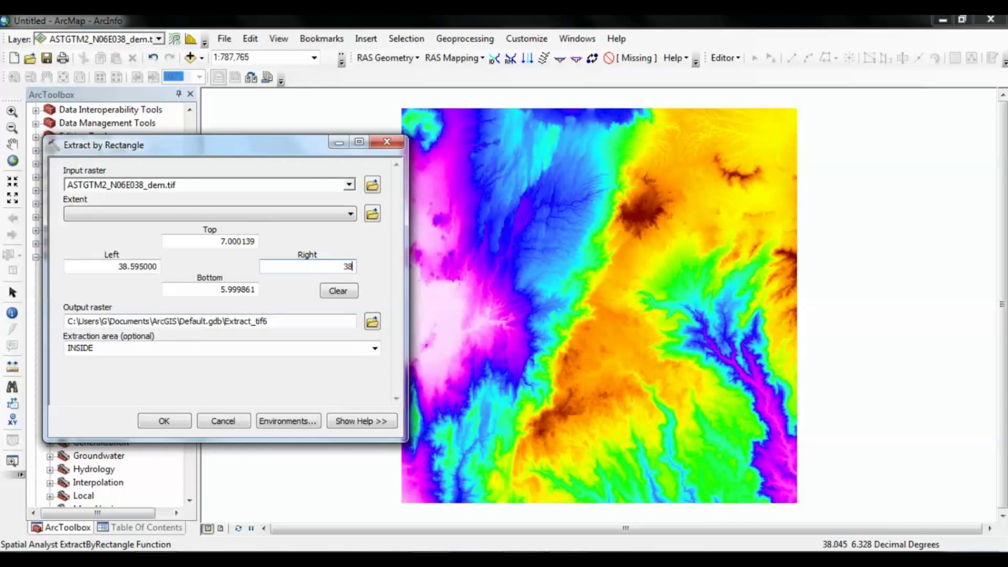
type(".773")
left_click(225, 291)
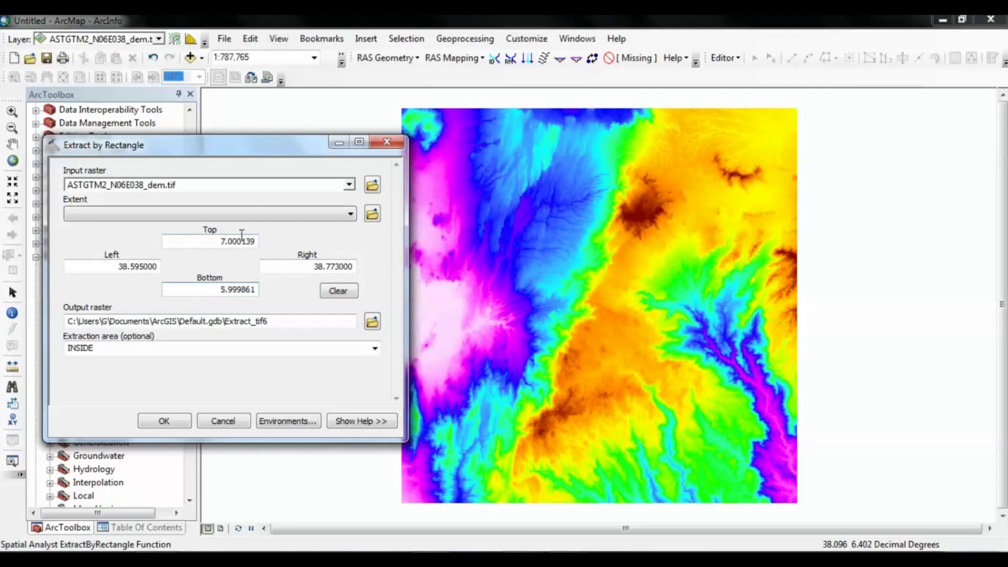
double_click(268, 236)
type("6.323")
left_click(273, 322)
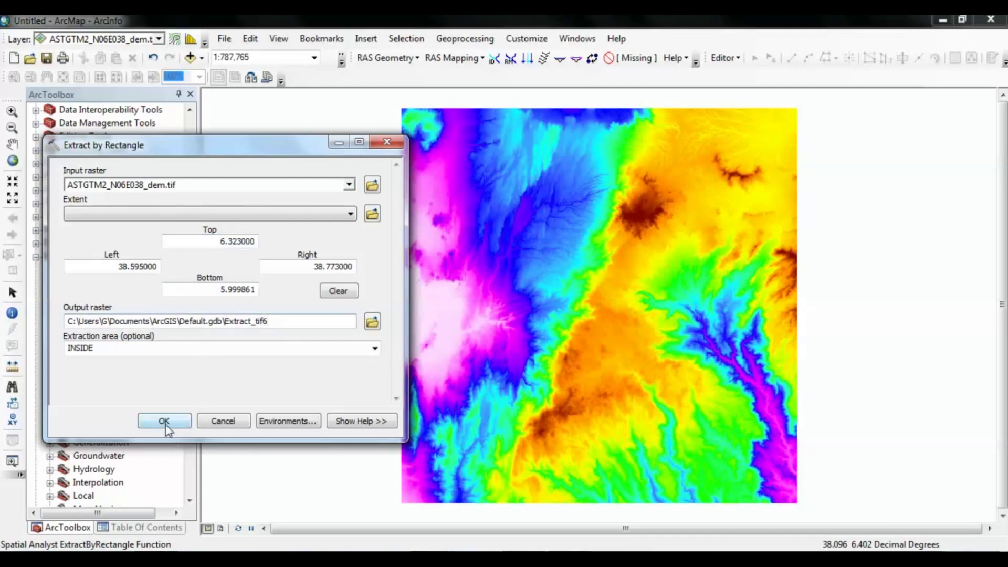
left_click(164, 422)
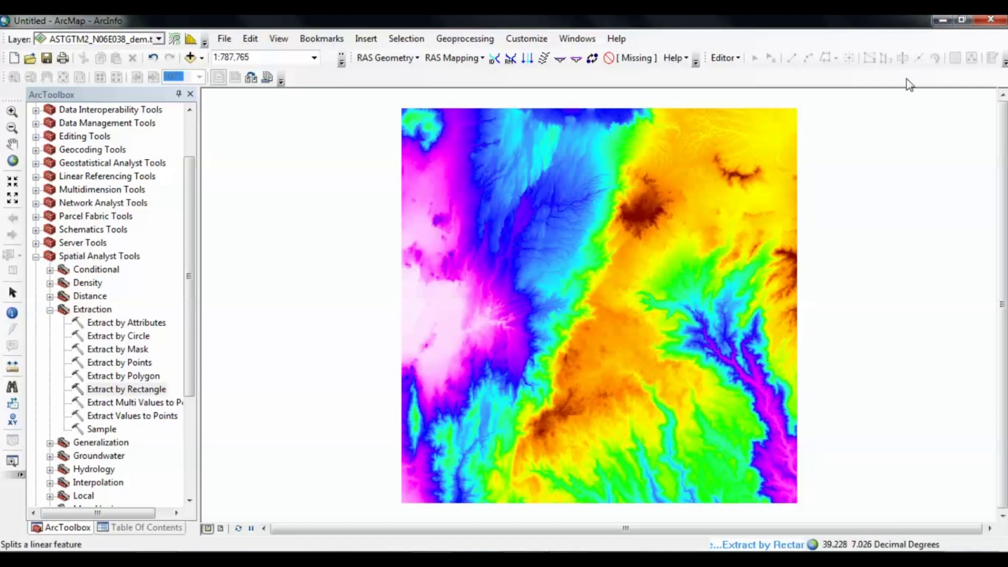
left_click(846, 559)
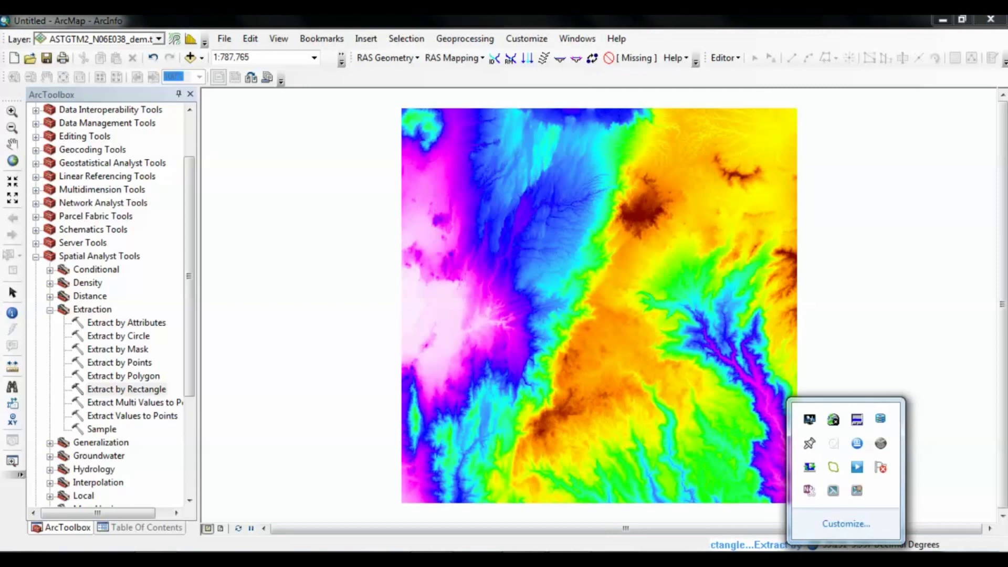
left_click(856, 491)
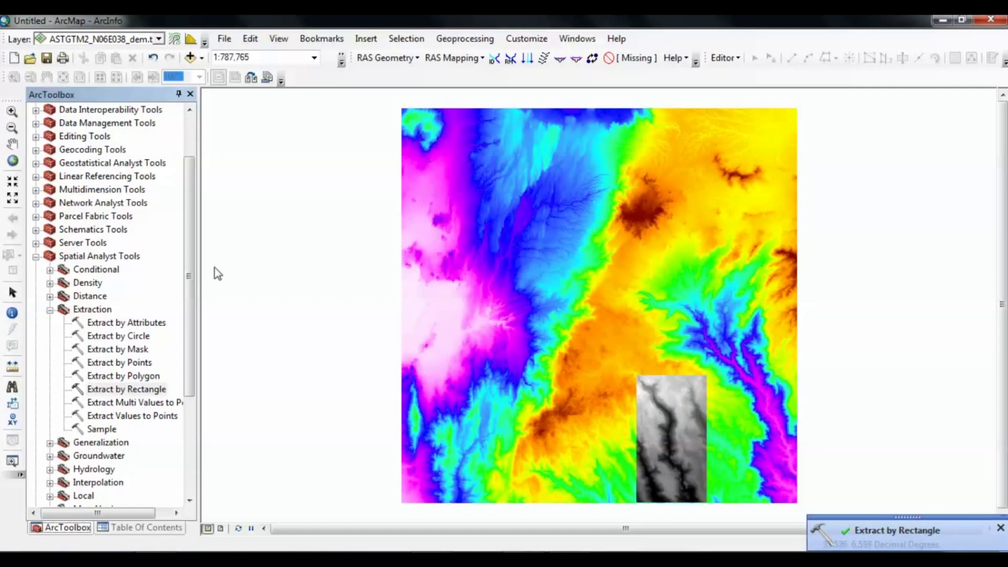
Remove the original ASTGTM2_N06E038_dem.tif layer from the map, keeping only the extracted raster
left_click(125, 531)
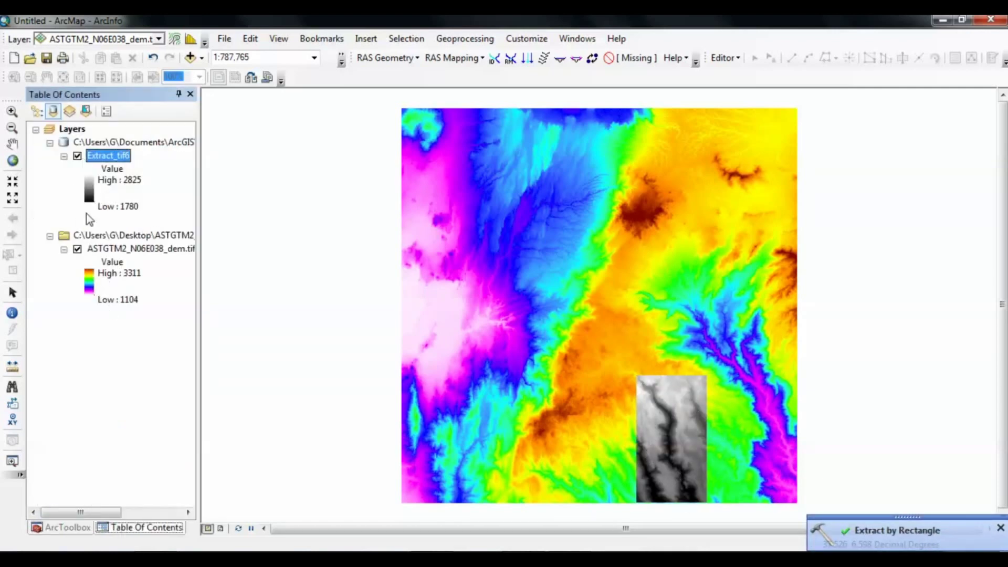
left_click(100, 235)
right_click(100, 236)
left_click(122, 244)
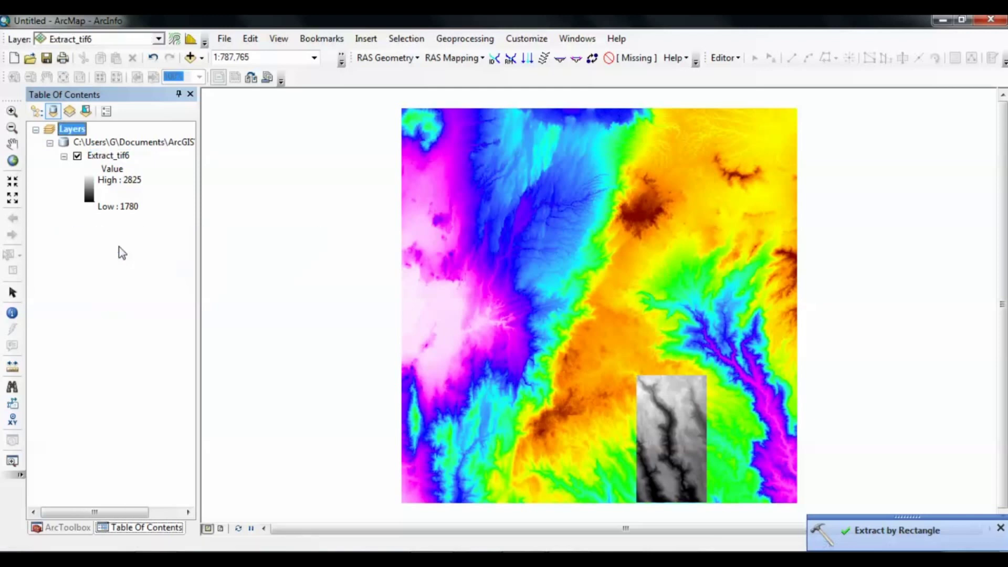
Display the Extract_tif6 raster with the multicolour ramp running from light pink to dark red
left_click(12, 112)
left_click_drag(619, 356, 726, 518)
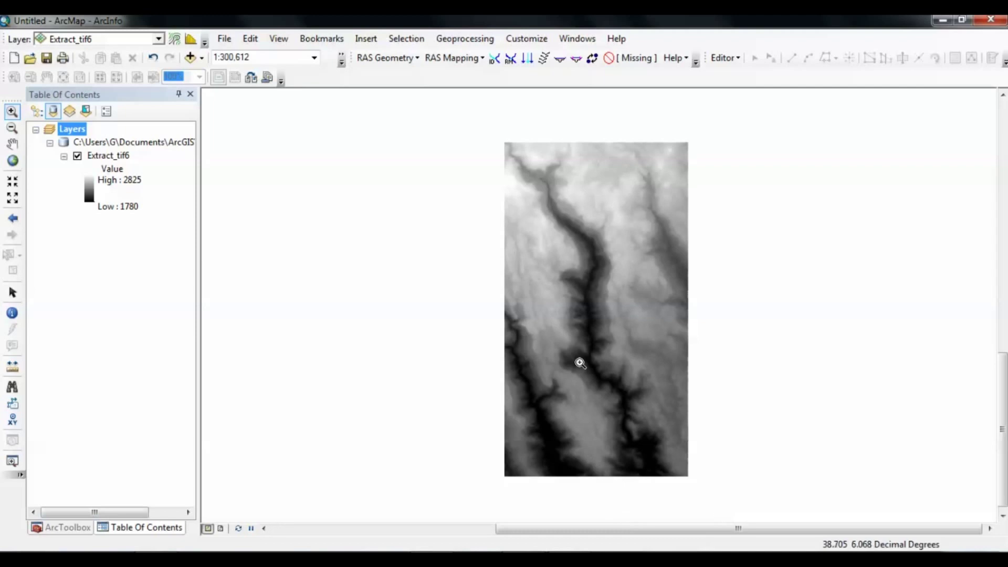
left_click(90, 188)
left_click(149, 224)
left_click(146, 171)
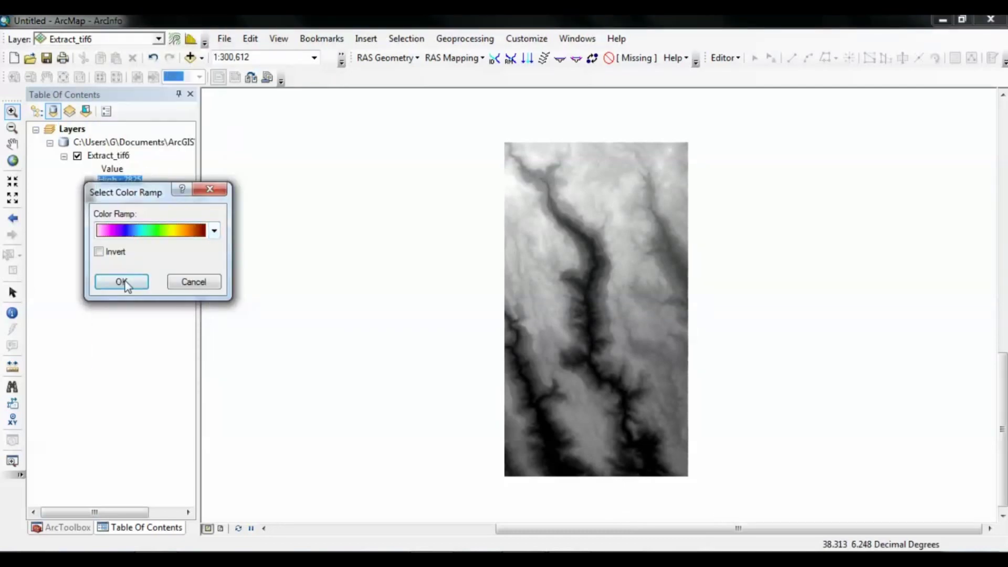
left_click(122, 282)
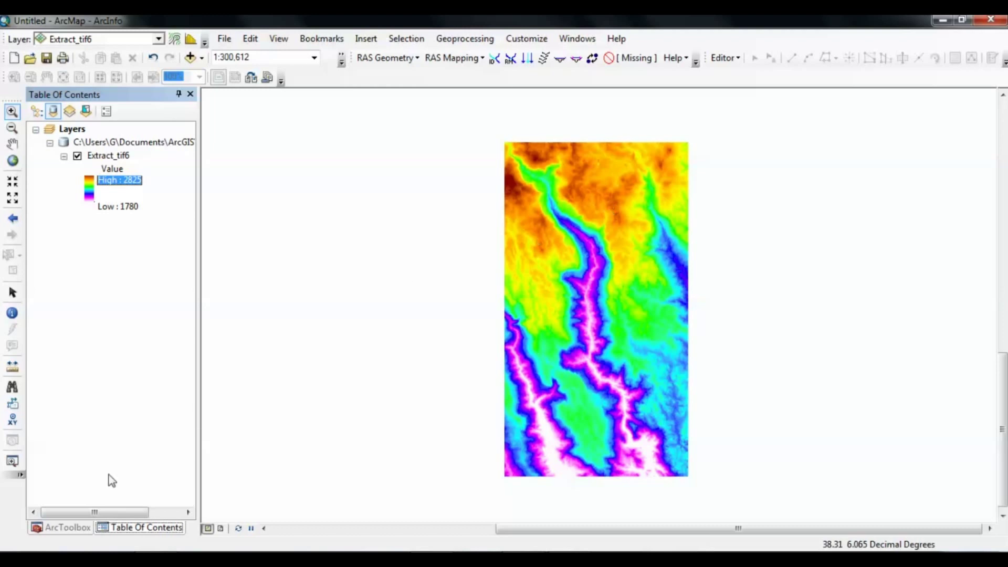
Convert Extract_tif6 with Raster to TIN, raising the maximum number of points to 15 followed by a long run of zeros
left_click(68, 529)
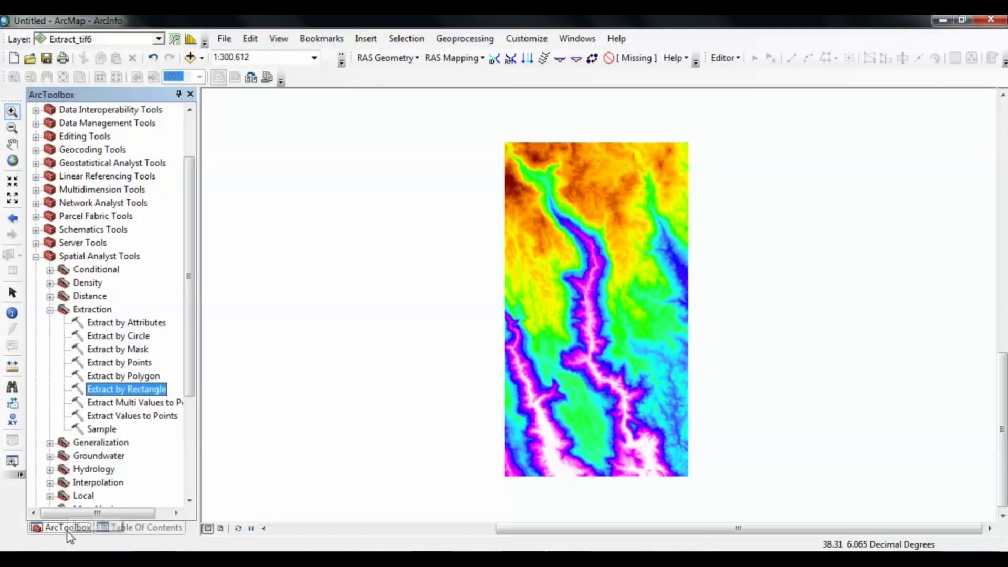
left_click(50, 310)
left_click(36, 256)
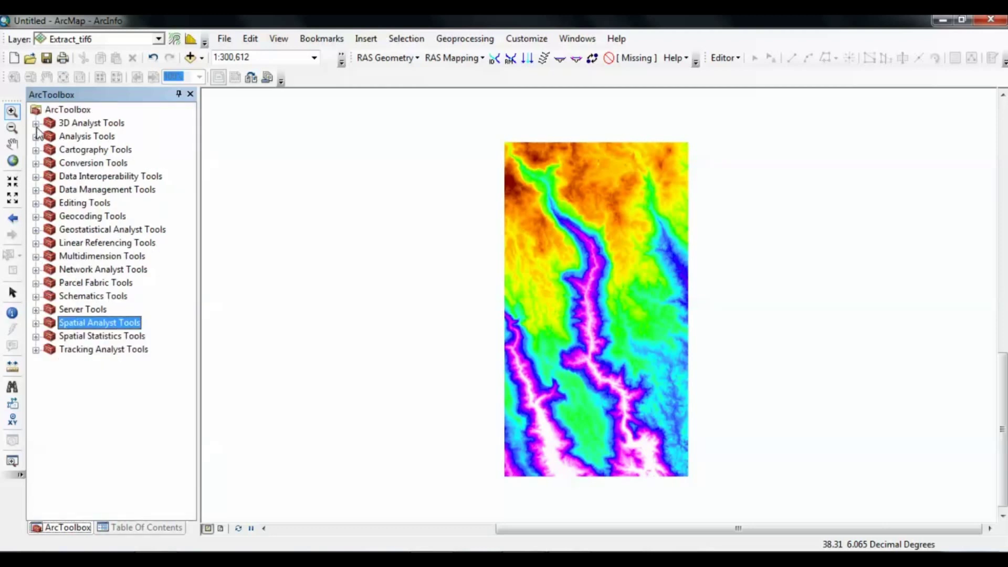
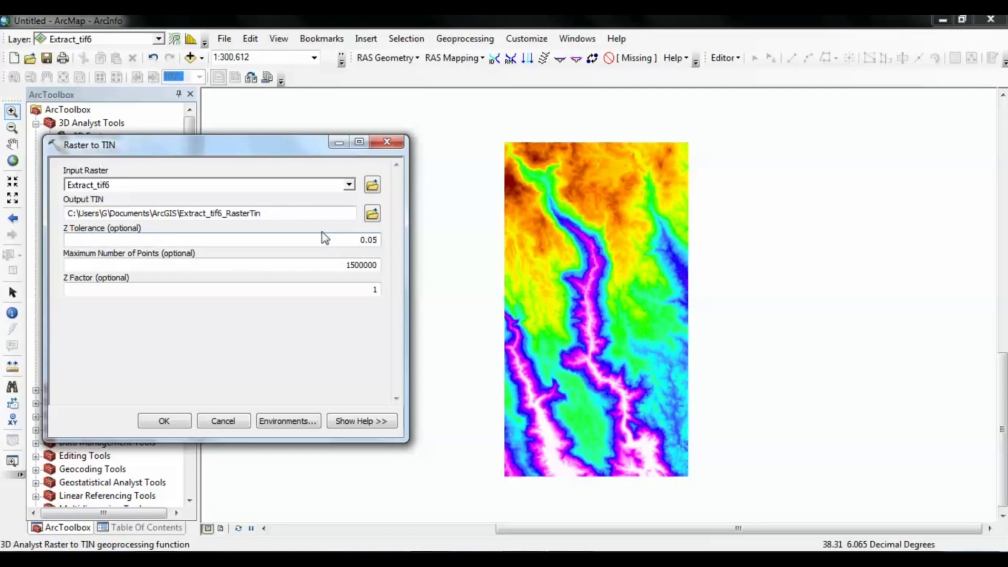
left_click(364, 265)
type("000000000000000000000000000000000000000000000000000")
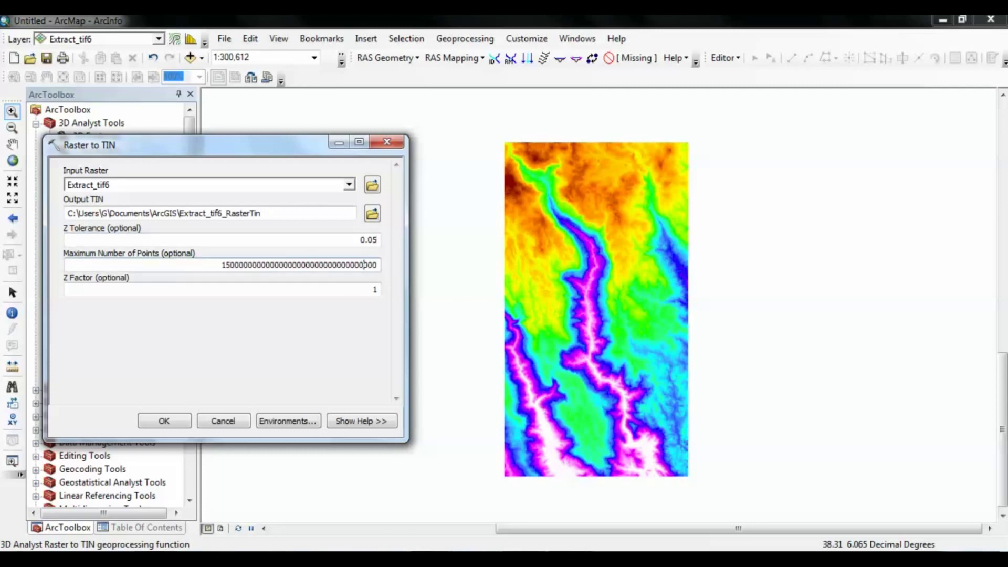
left_click(181, 419)
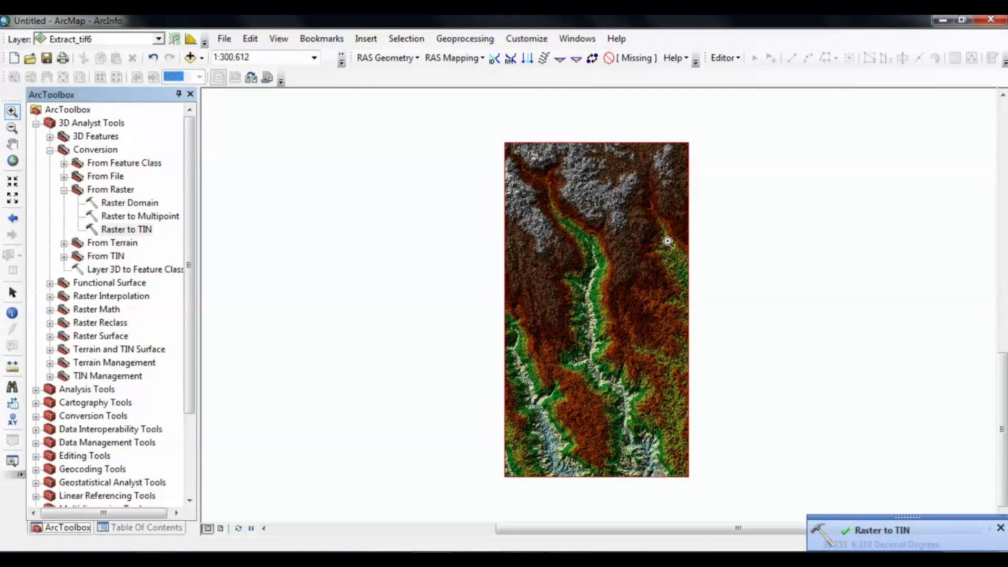
Turn off the Extract_tif6 raster layer and examine the TIN along its southern river valleys
left_click_drag(528, 246, 654, 380)
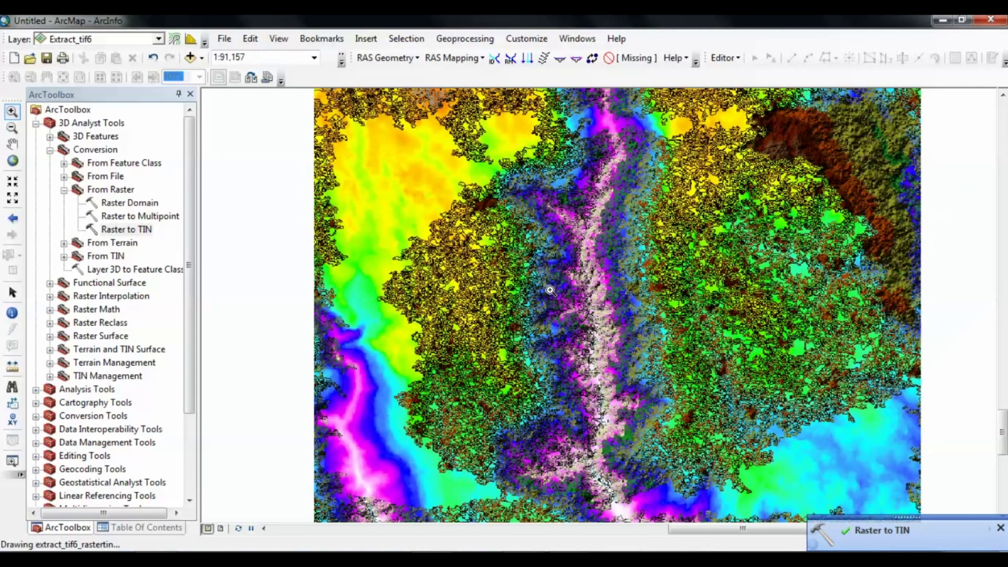
left_click(141, 532)
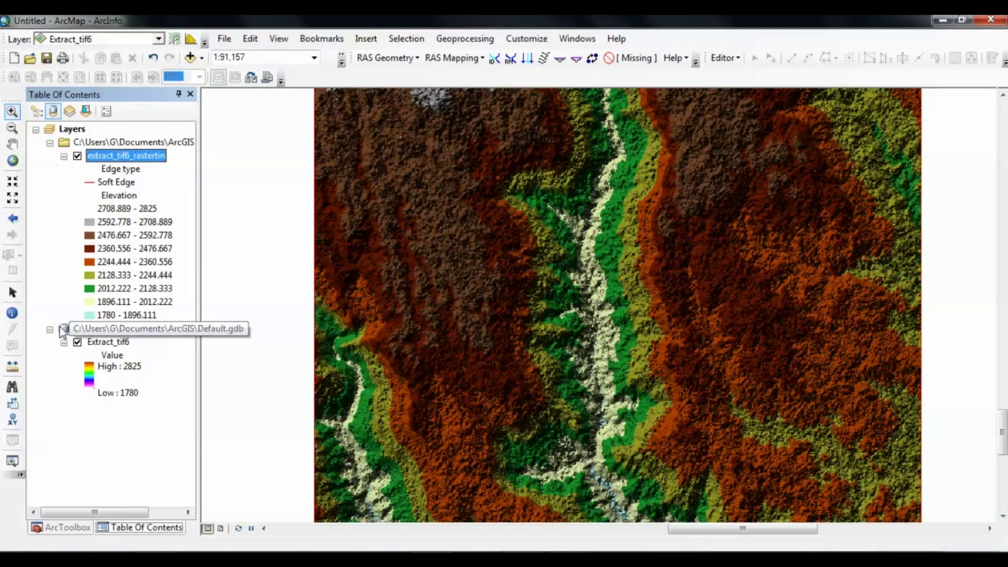
left_click(77, 342)
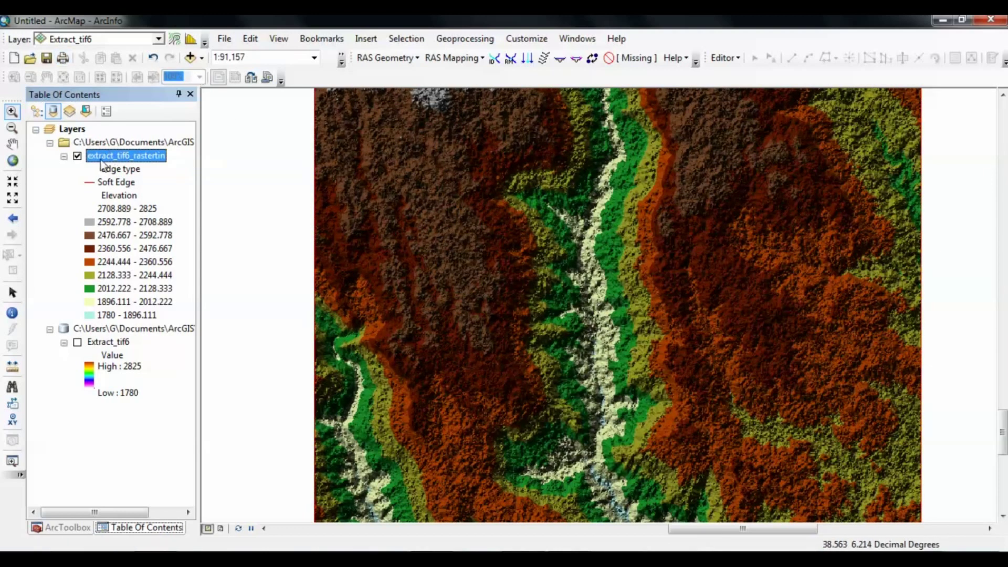
left_click(8, 149)
left_click_drag(439, 319, 439, 207)
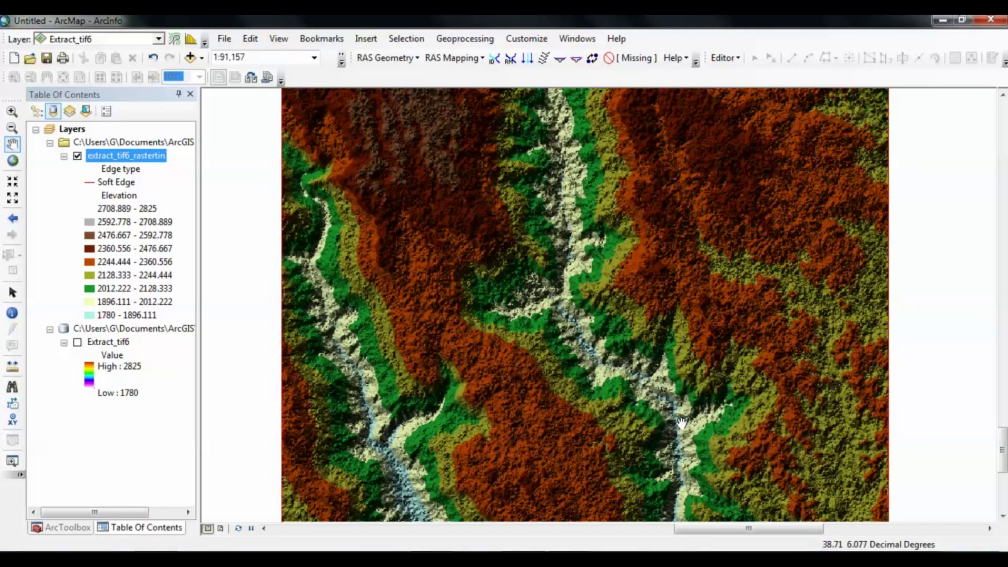
left_click_drag(726, 437, 627, 242)
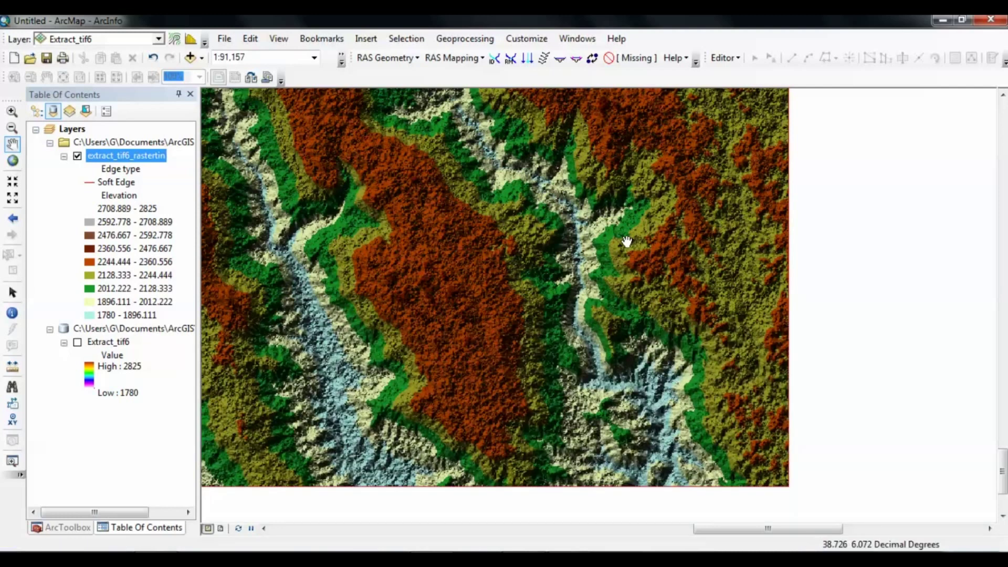
left_click_drag(500, 262, 524, 273)
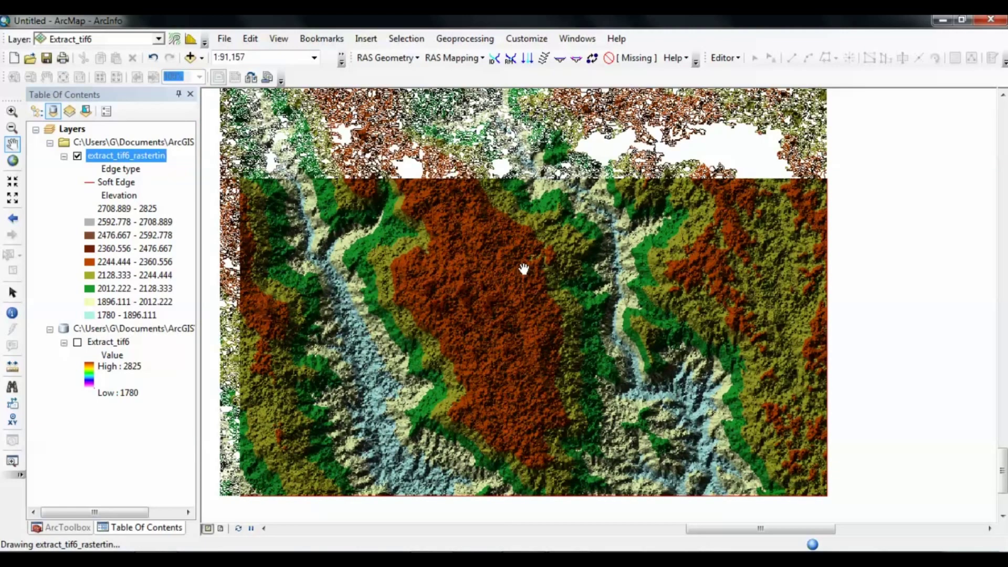
left_click_drag(521, 266, 526, 313)
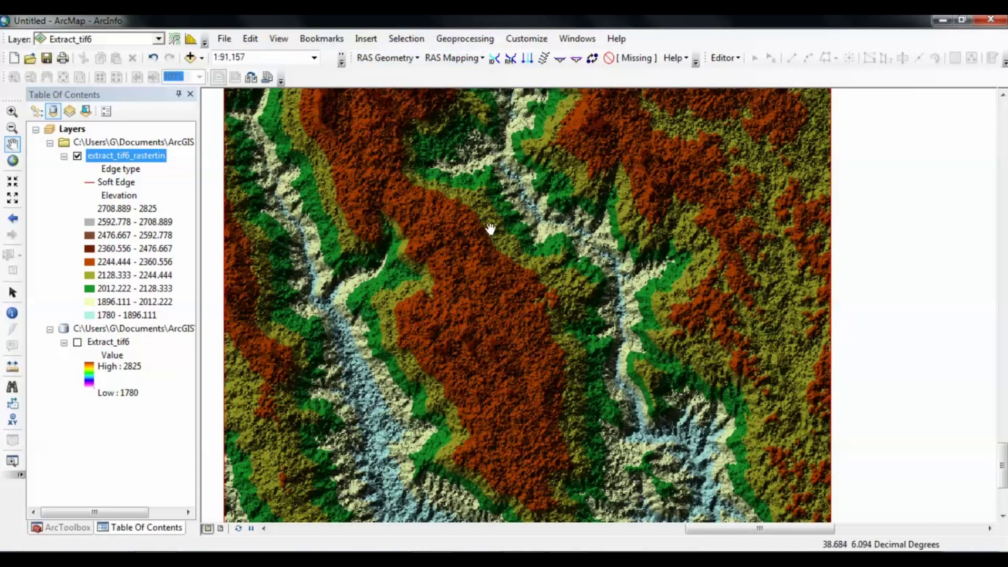
left_click(418, 59)
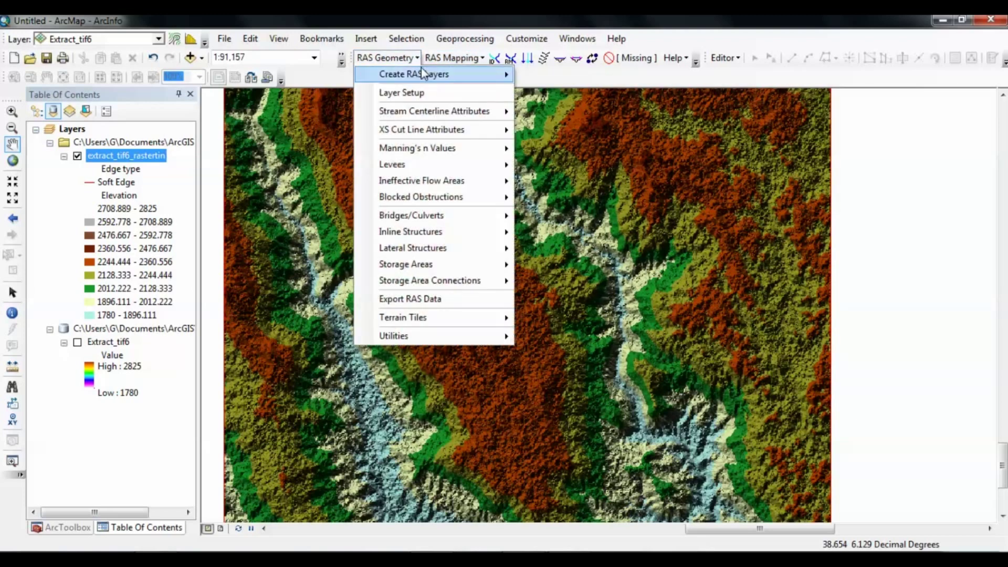
mouse_move(424, 74)
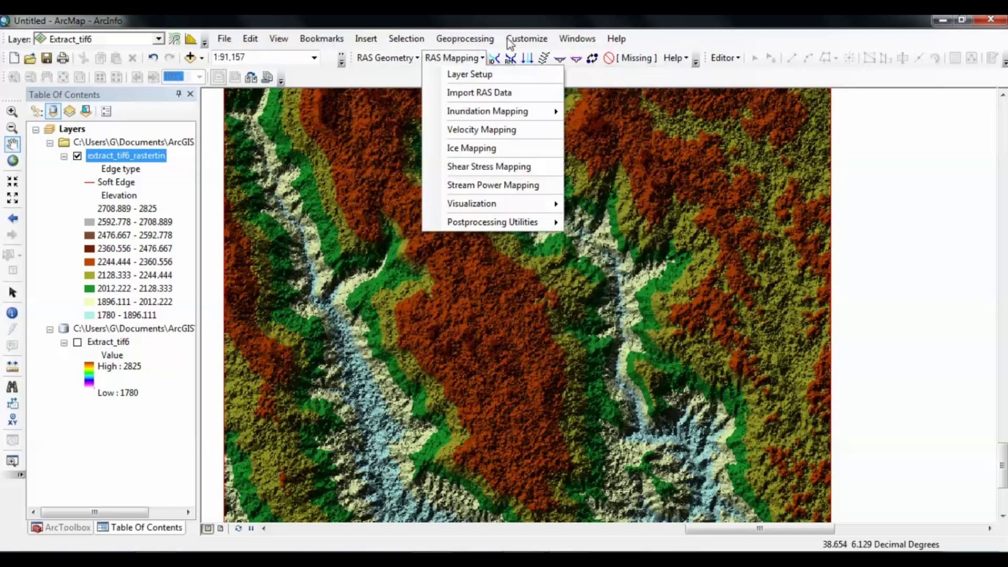
left_click(630, 57)
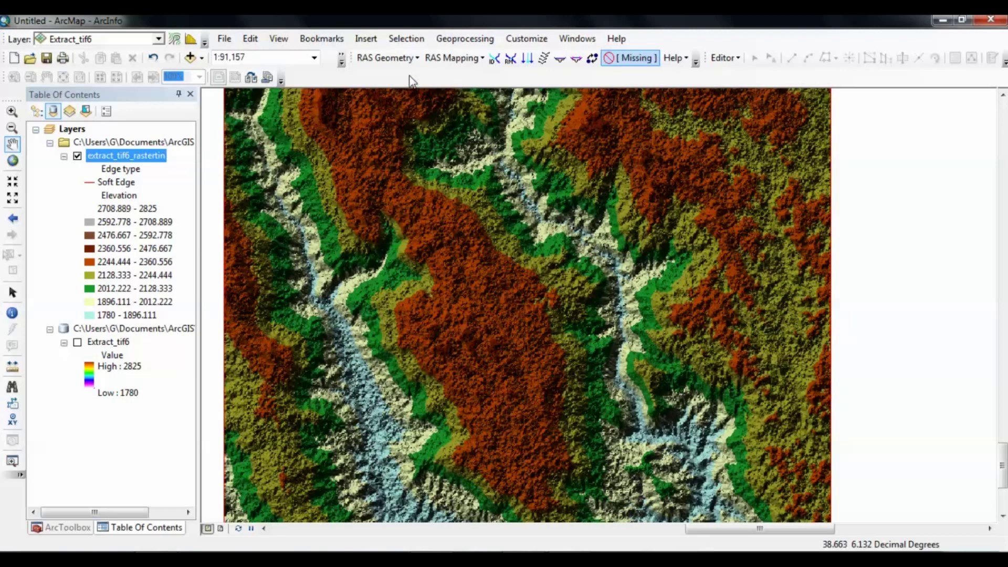
Try to create a Stream Centerline RAS layer in the unsaved map document
left_click(385, 57)
left_click(409, 62)
mouse_move(504, 73)
left_click(543, 76)
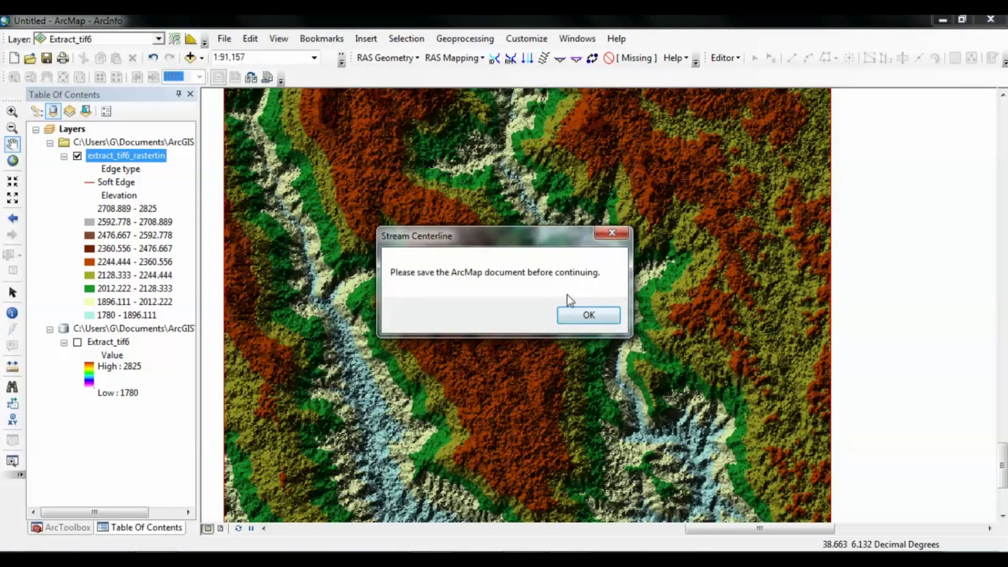
left_click(597, 317)
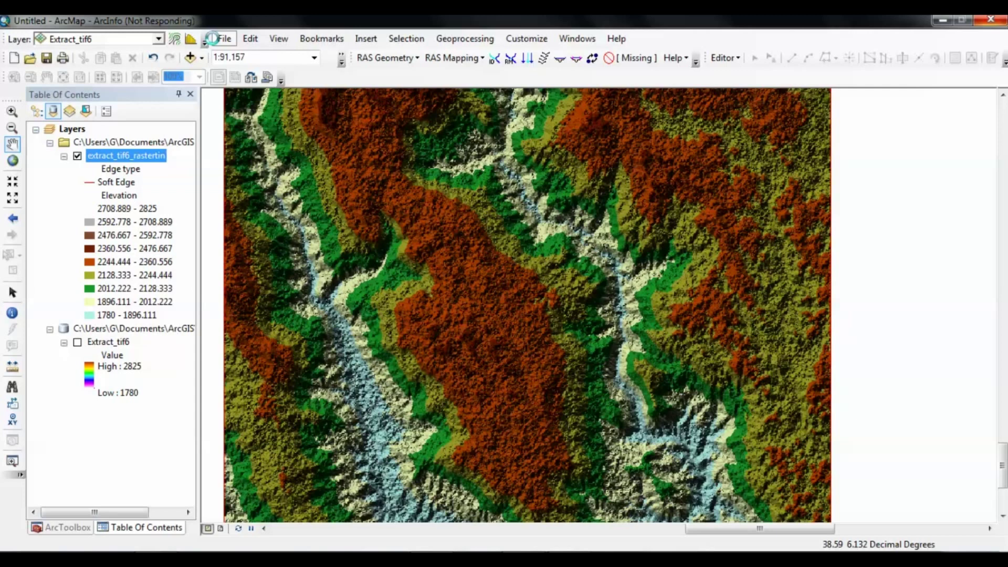
Save the map document as Practice2.mxd in the Practice_Sec_E folder, replacing the existing file
left_click(213, 39)
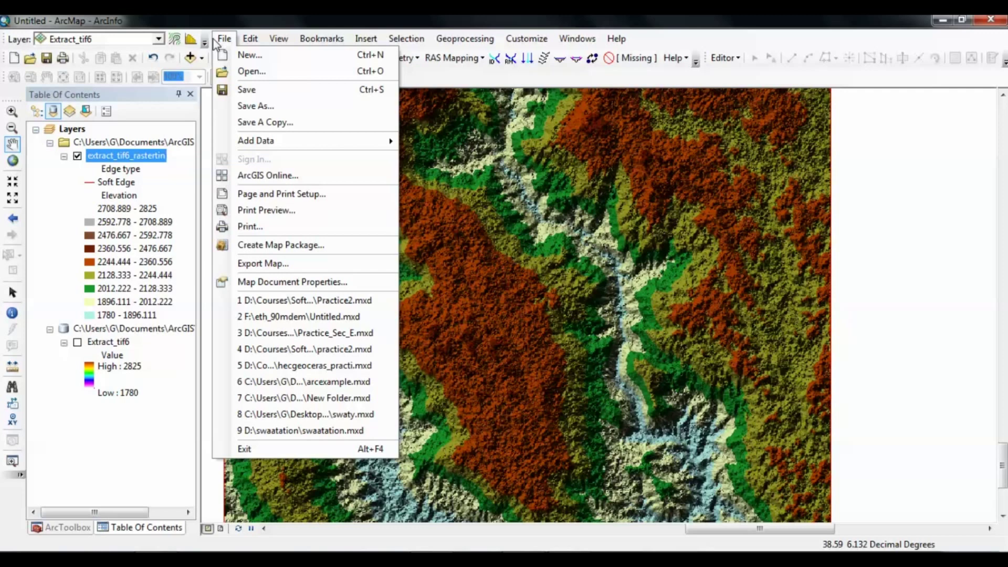
left_click(258, 107)
left_click(408, 213)
left_click(677, 399)
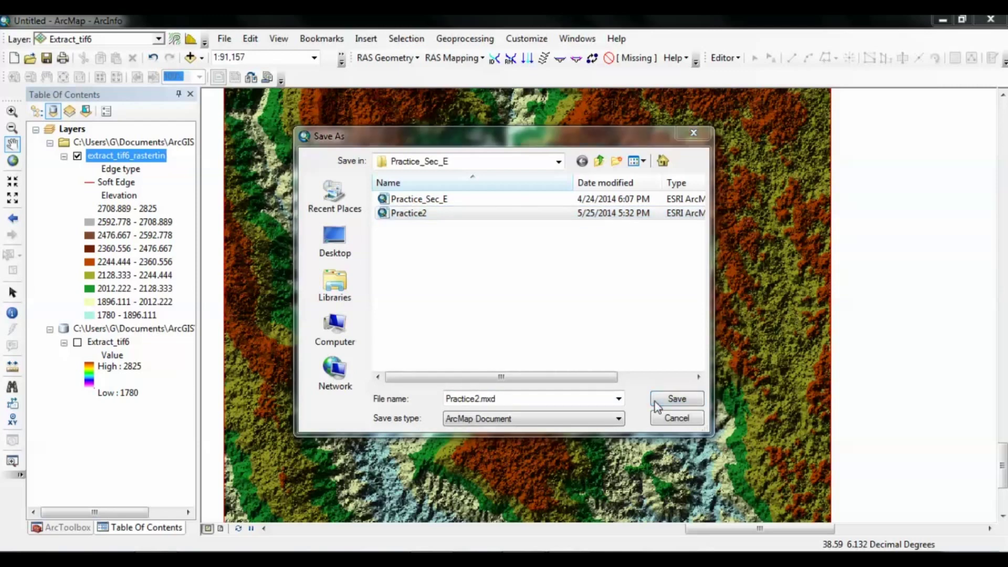
left_click(546, 294)
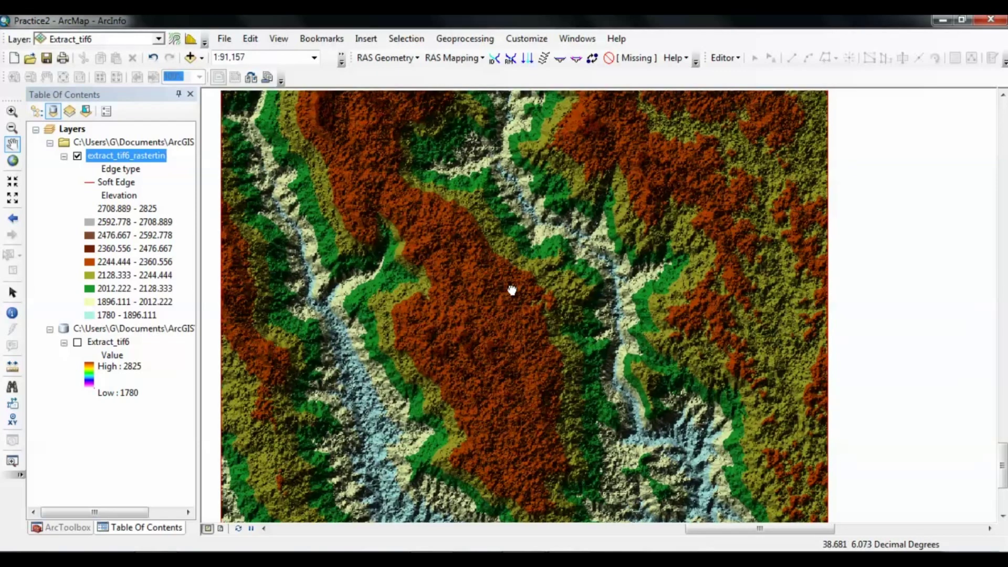
Create the RAS Stream Centerline layer with the name River
left_click_drag(513, 290, 452, 292)
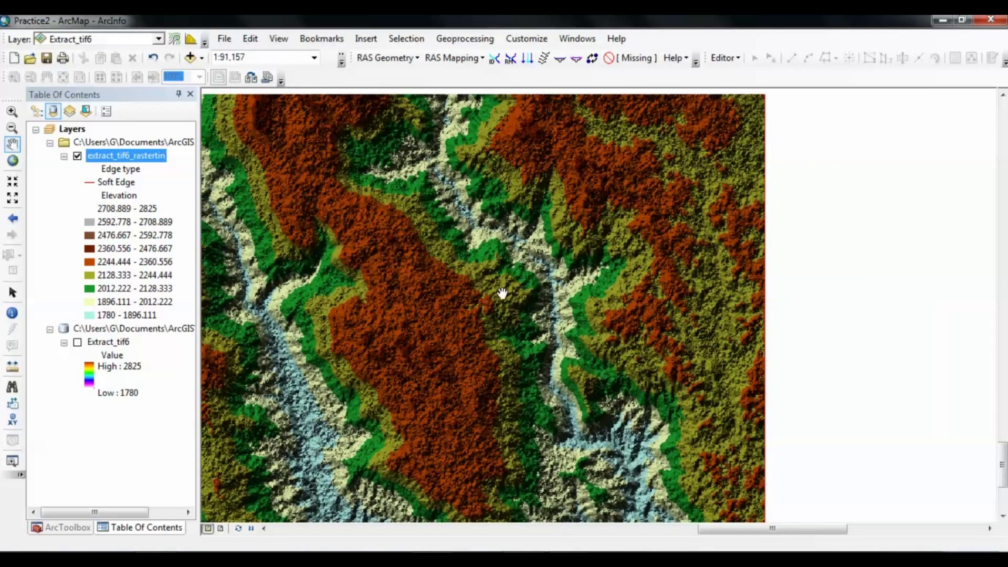
left_click(13, 111)
left_click_drag(377, 135, 722, 520)
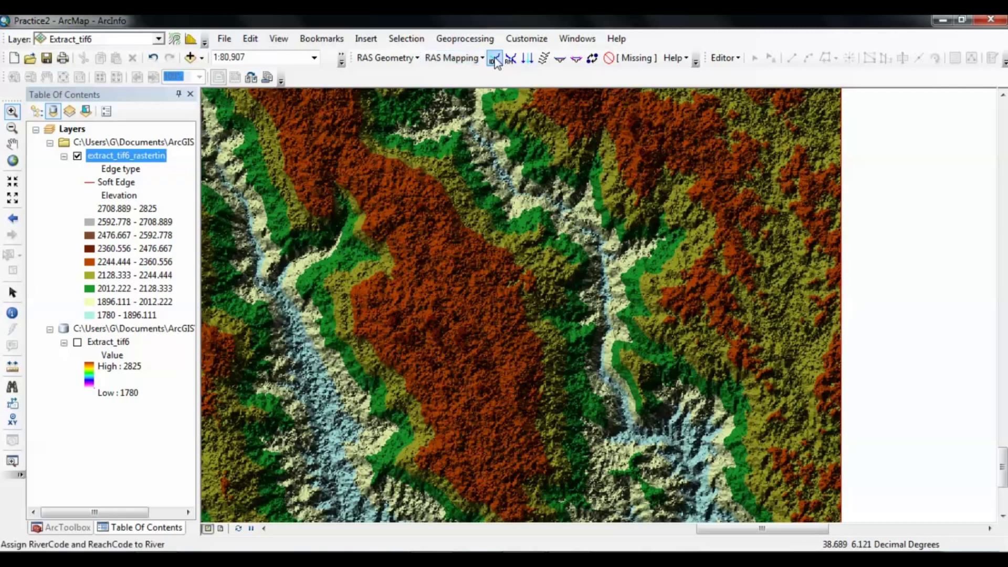
left_click(393, 61)
mouse_move(428, 78)
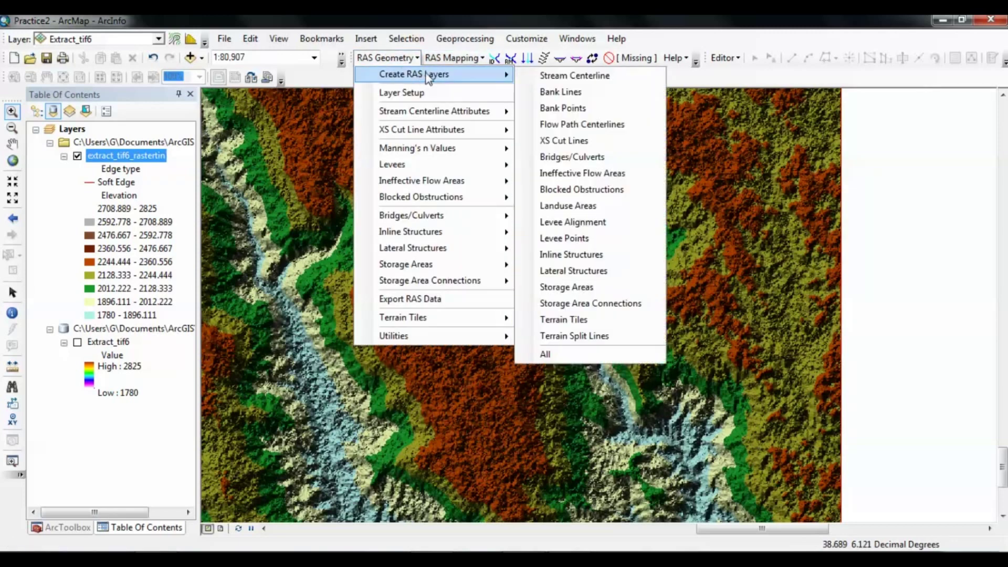
left_click(530, 77)
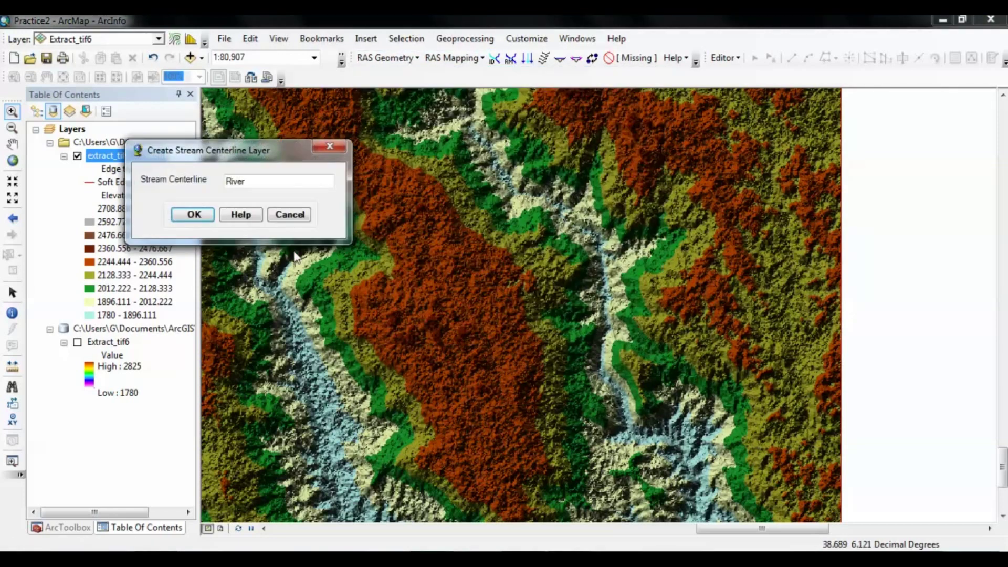
left_click(194, 215)
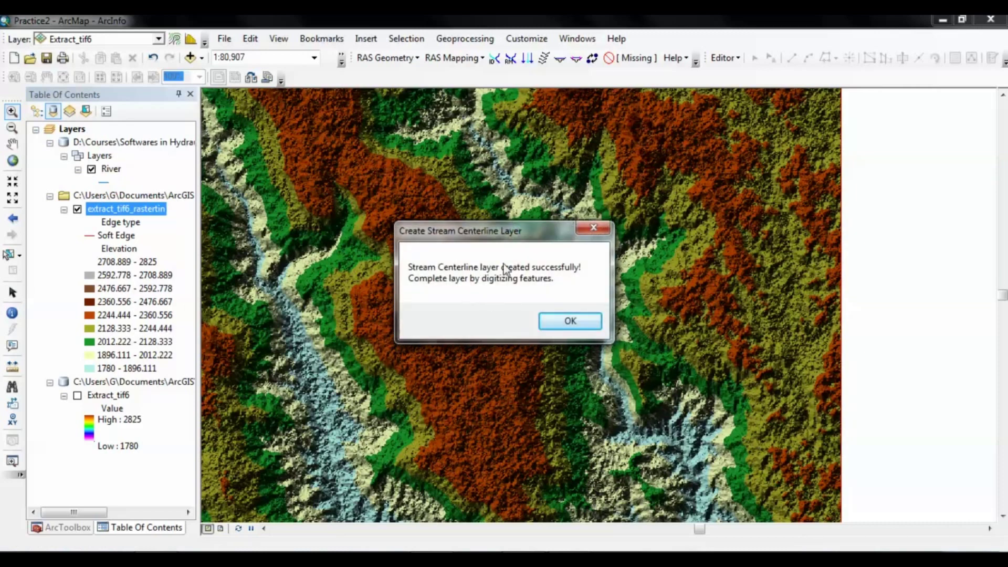
left_click(564, 322)
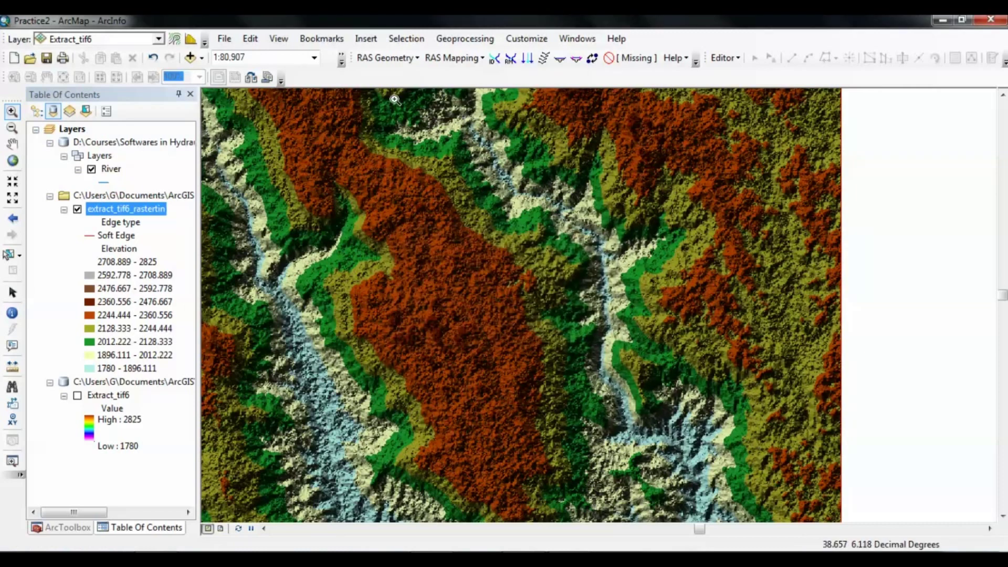
Create the RAS Bank Lines layer with the name Banks
left_click(399, 59)
mouse_move(439, 74)
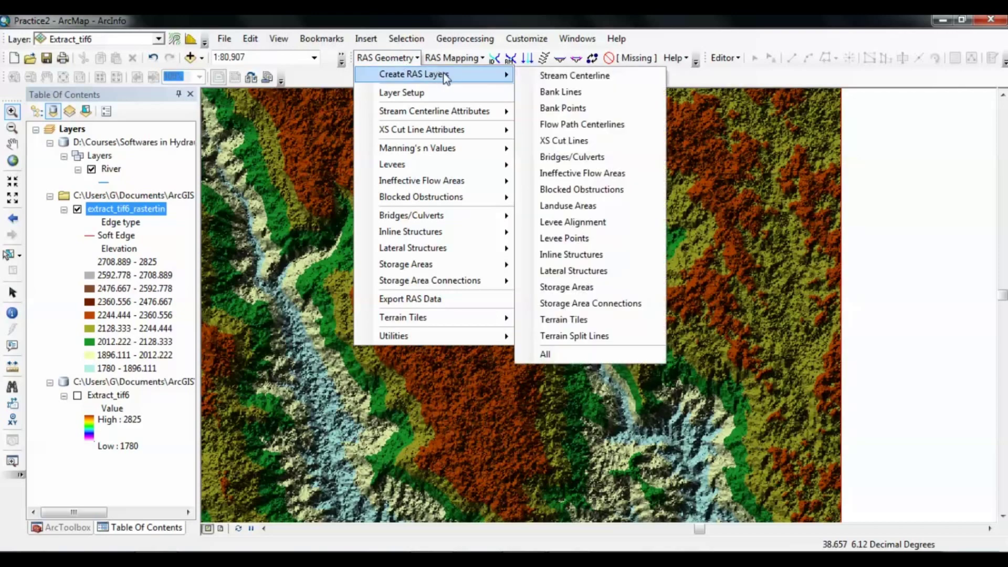
left_click(555, 92)
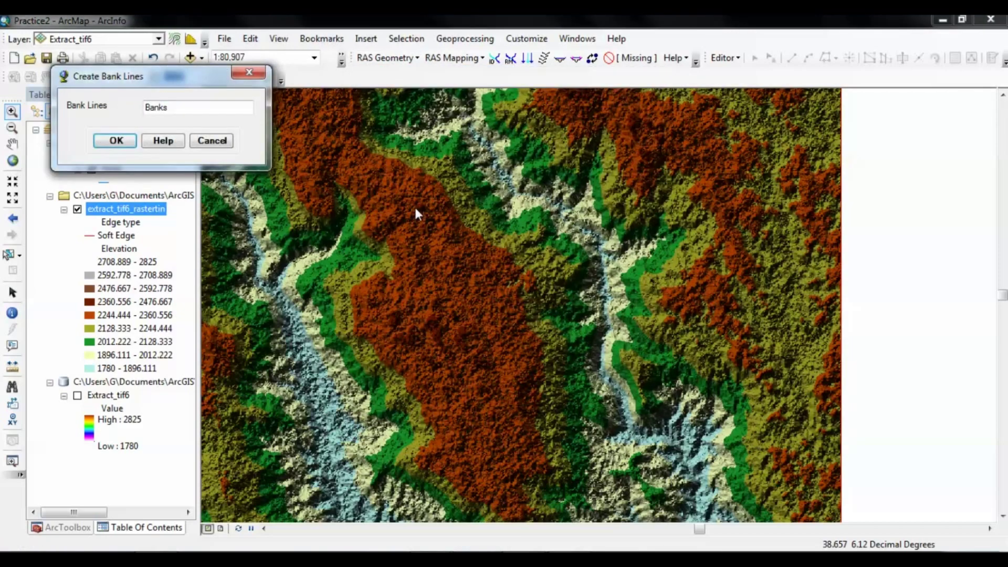
left_click(118, 140)
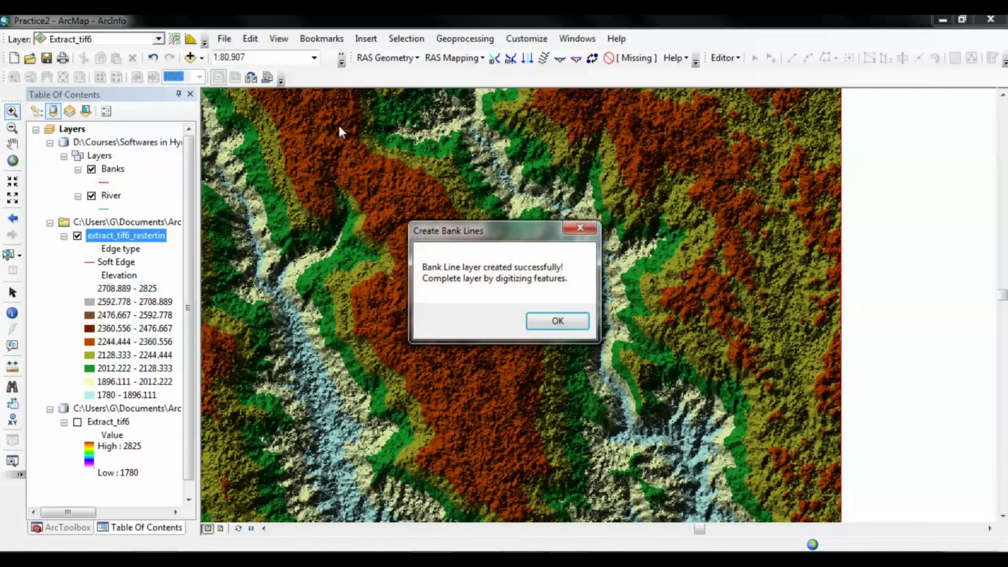
left_click(545, 320)
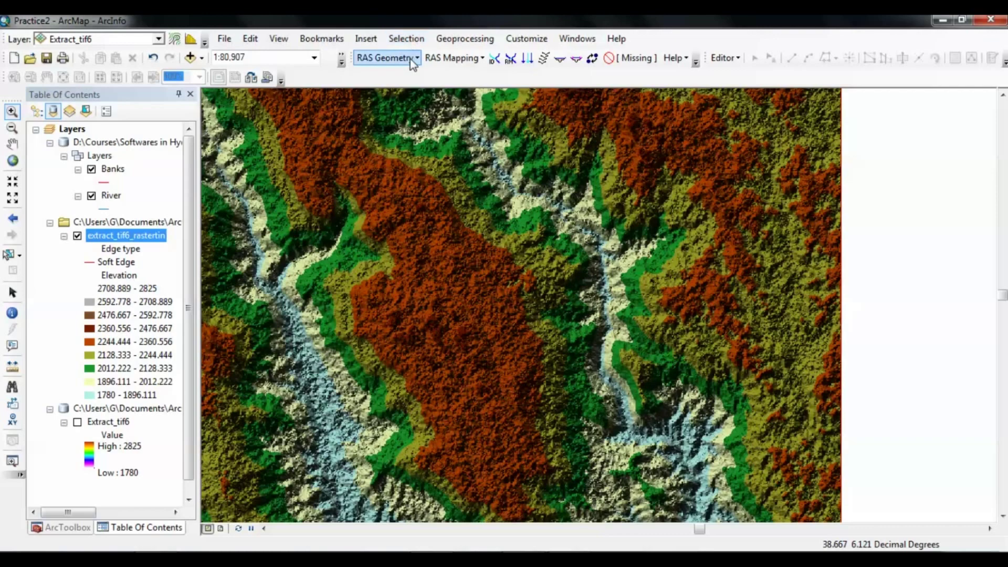
Create the RAS Flow Path Centerlines layer named Flowpaths, choosing to copy the existing stream centerline shapes from River
left_click(386, 58)
left_click(546, 58)
left_click(386, 58)
mouse_move(462, 75)
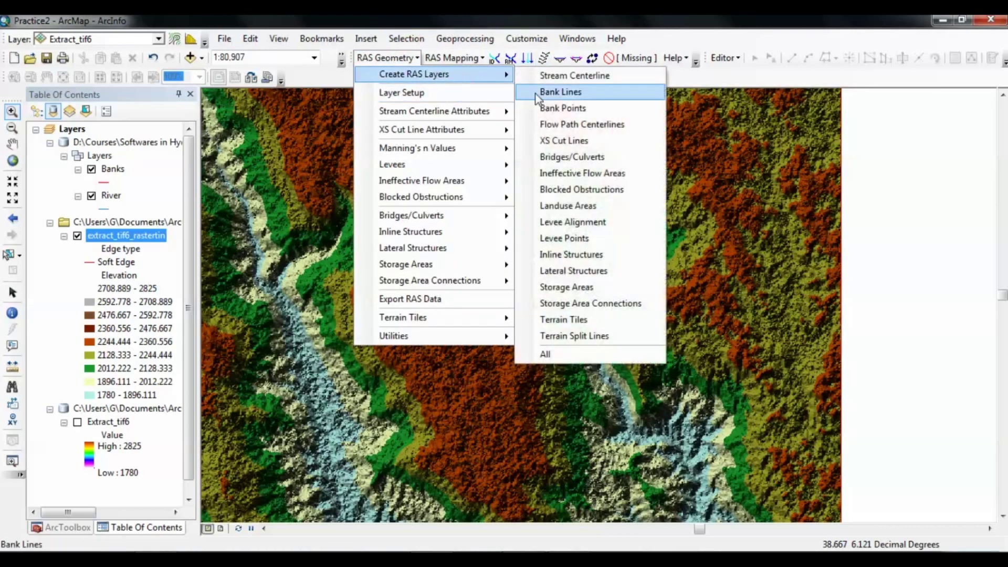
left_click(546, 124)
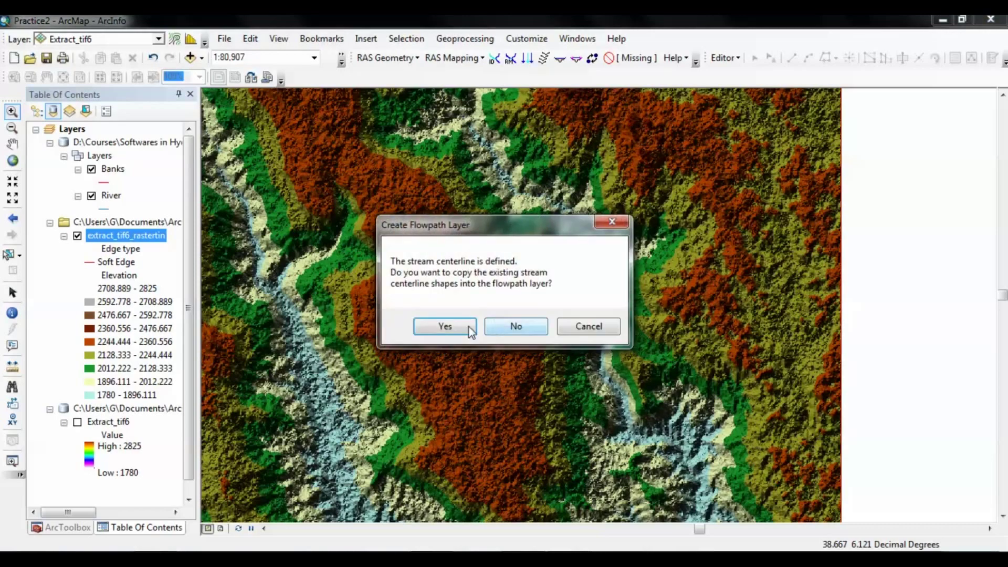
left_click(469, 327)
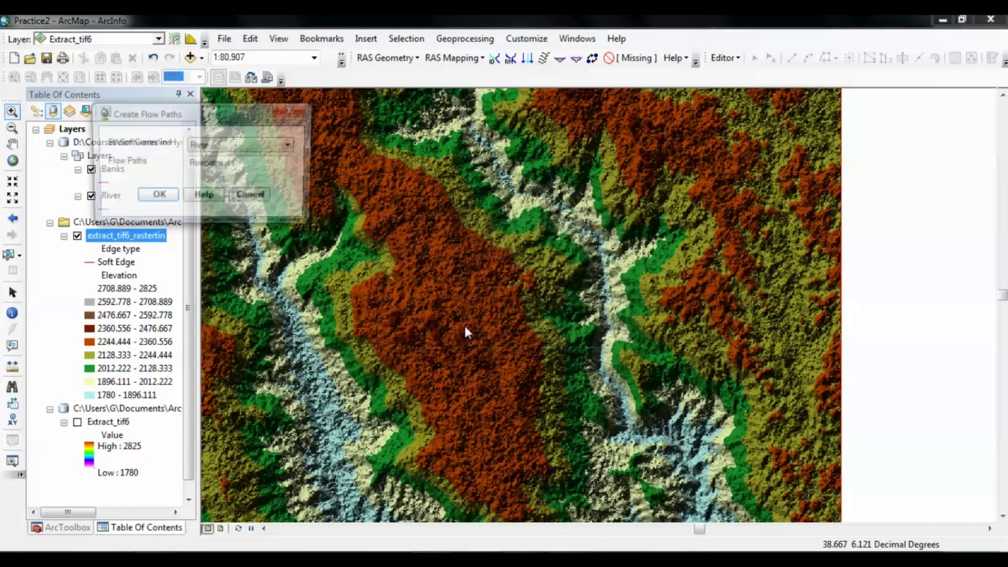
left_click(170, 202)
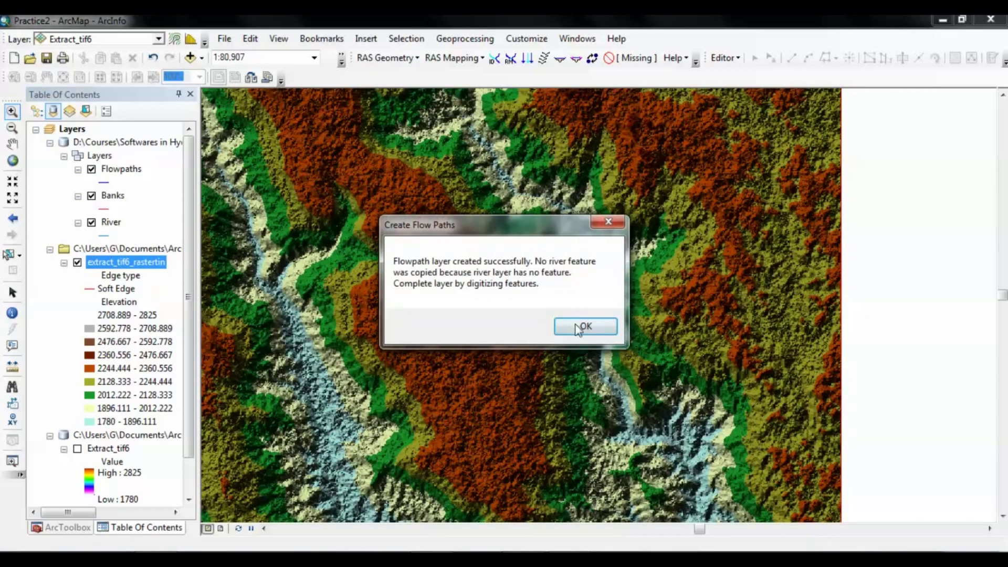
left_click(578, 330)
Create the RAS XS Cut Lines layer with the name XSCutLines
left_click(413, 58)
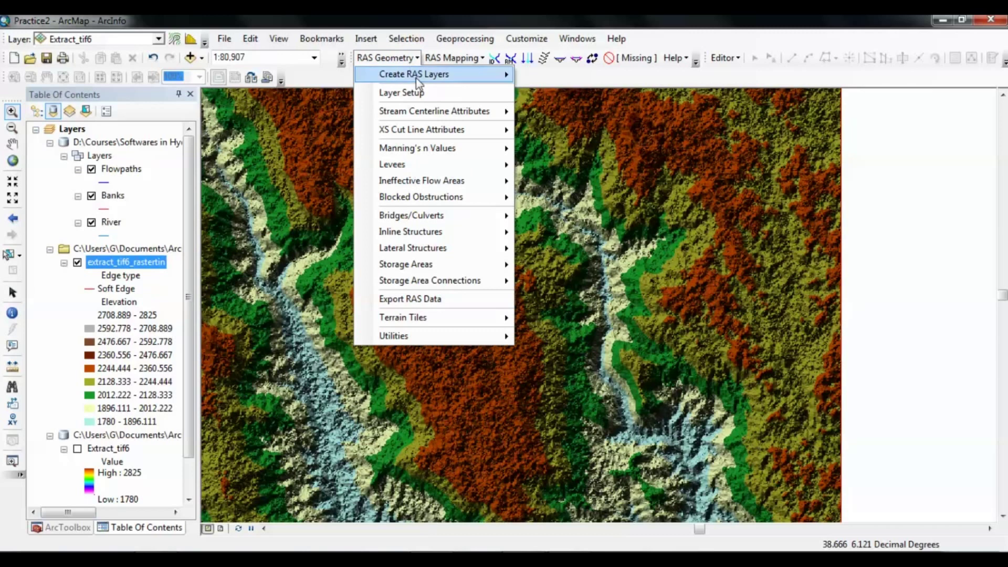
mouse_move(503, 72)
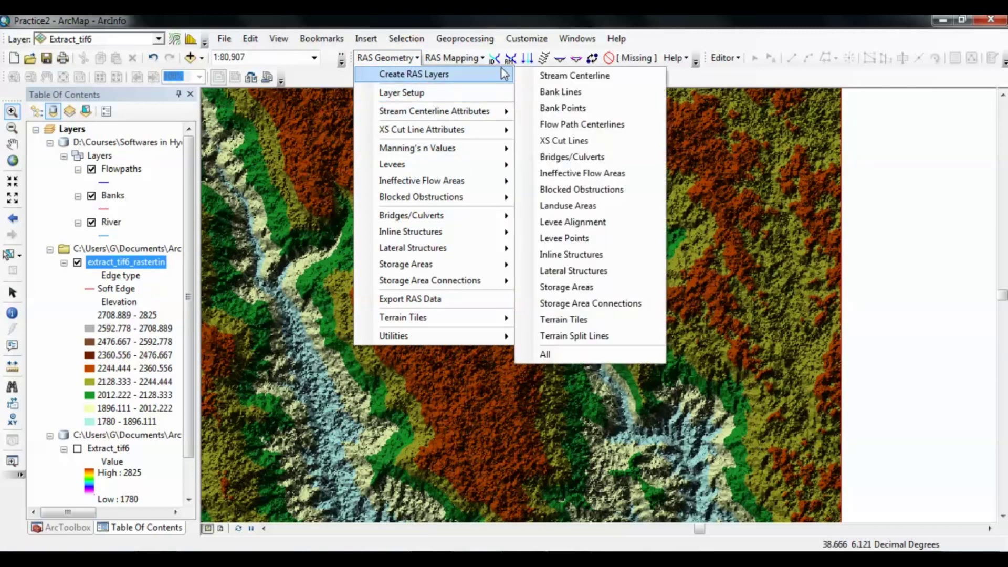
left_click(561, 140)
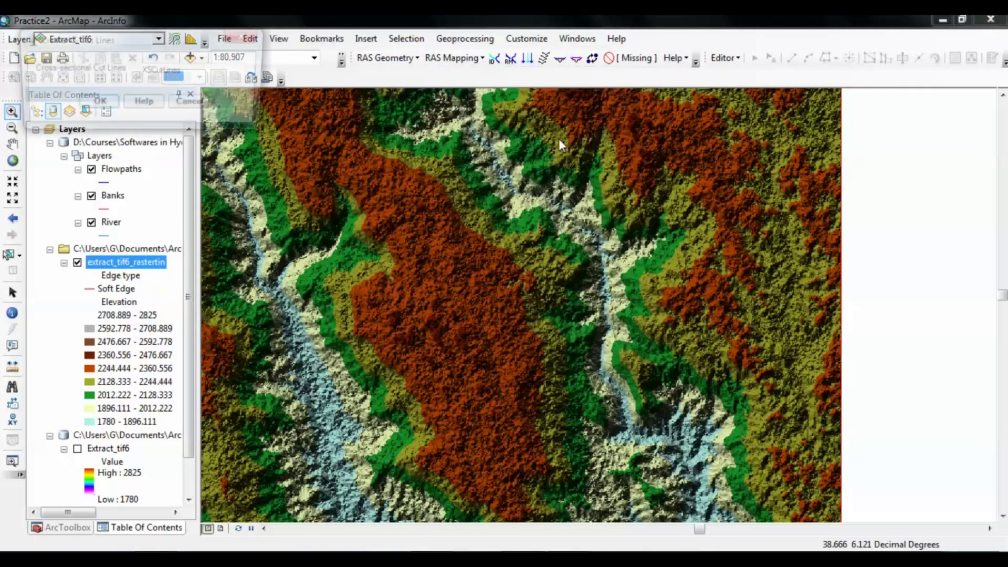
left_click(105, 109)
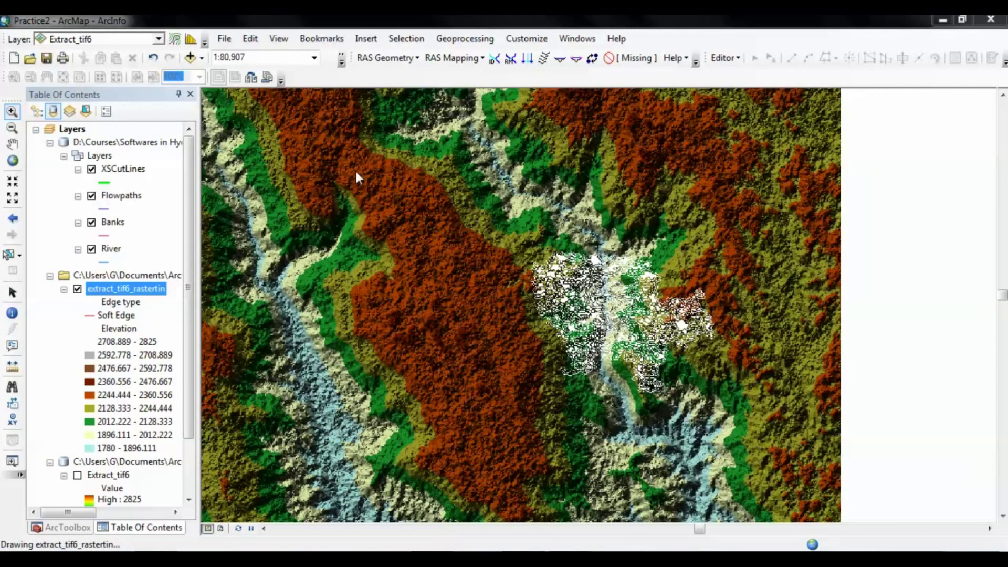
left_click(592, 318)
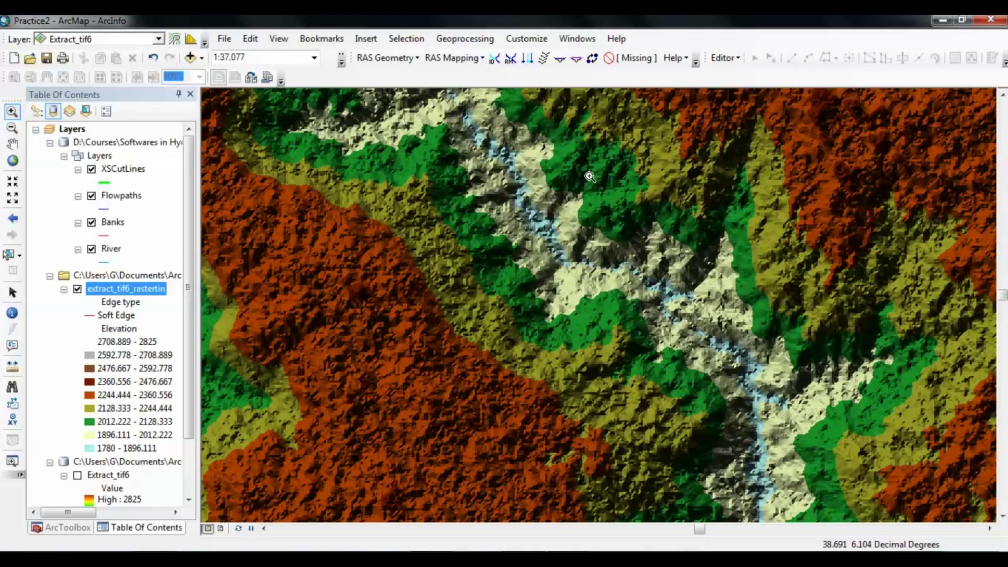
Start an edit session on the River layer's geodatabase and choose the River template for drawing line features
left_click(12, 199)
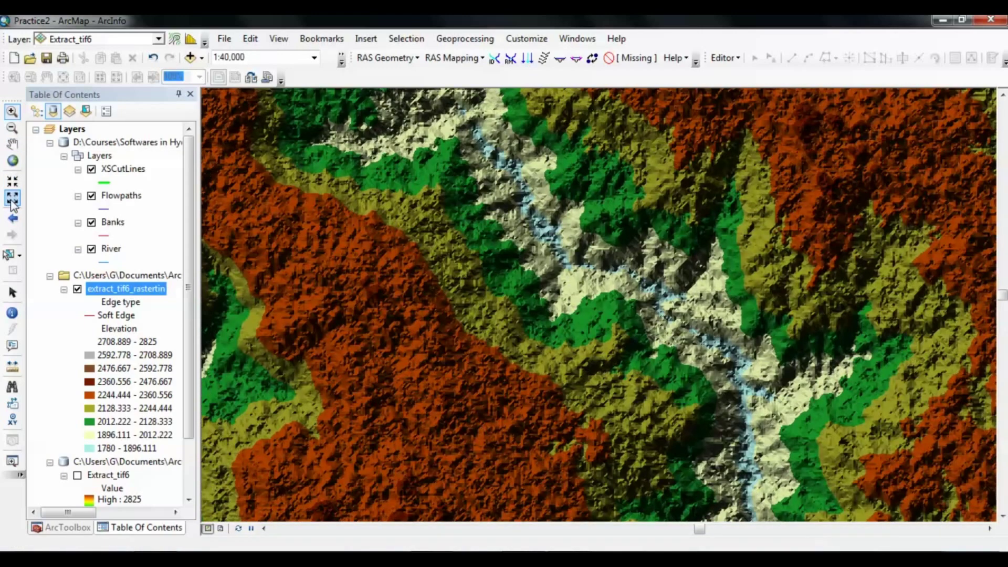
left_click(12, 200)
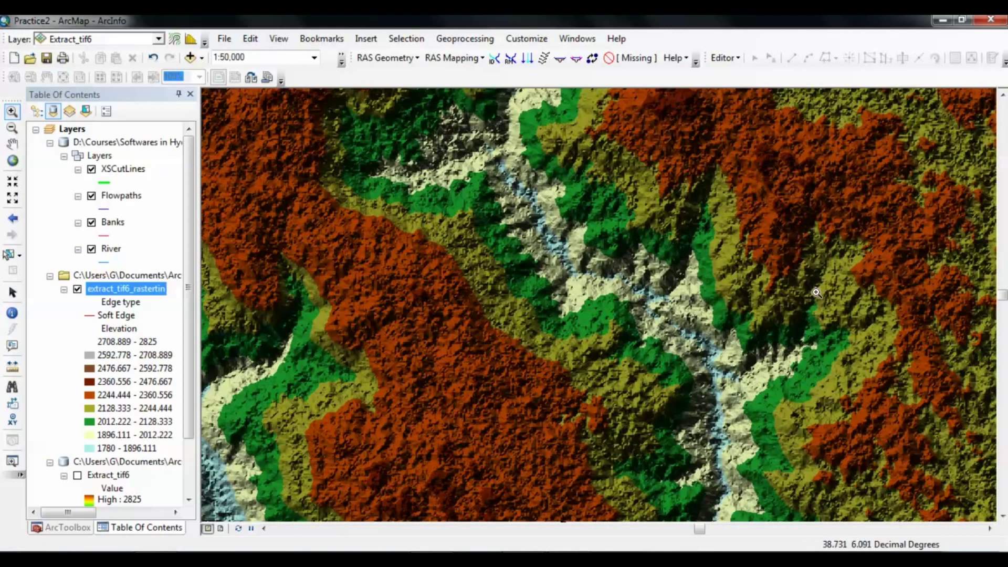
left_click(725, 58)
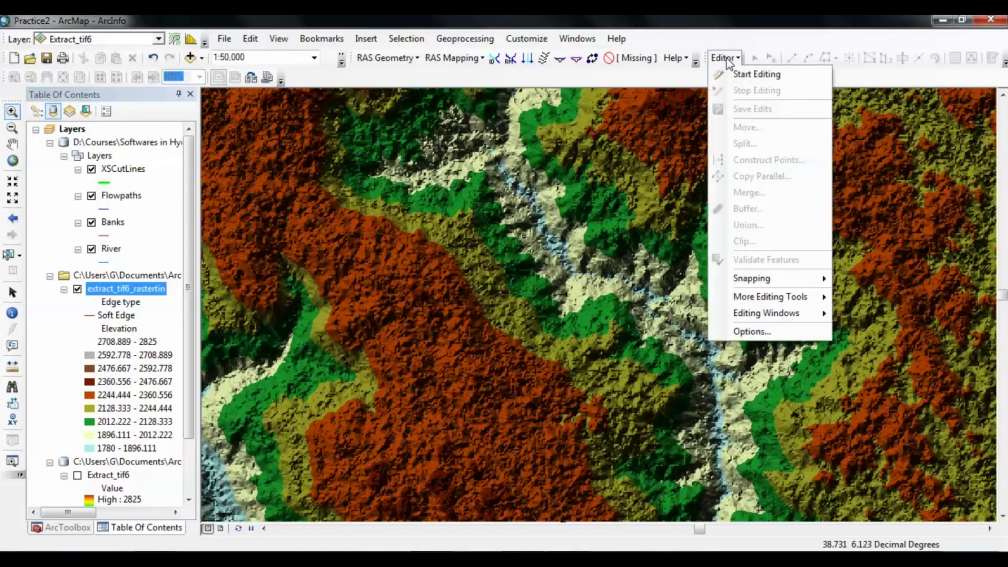
left_click(738, 79)
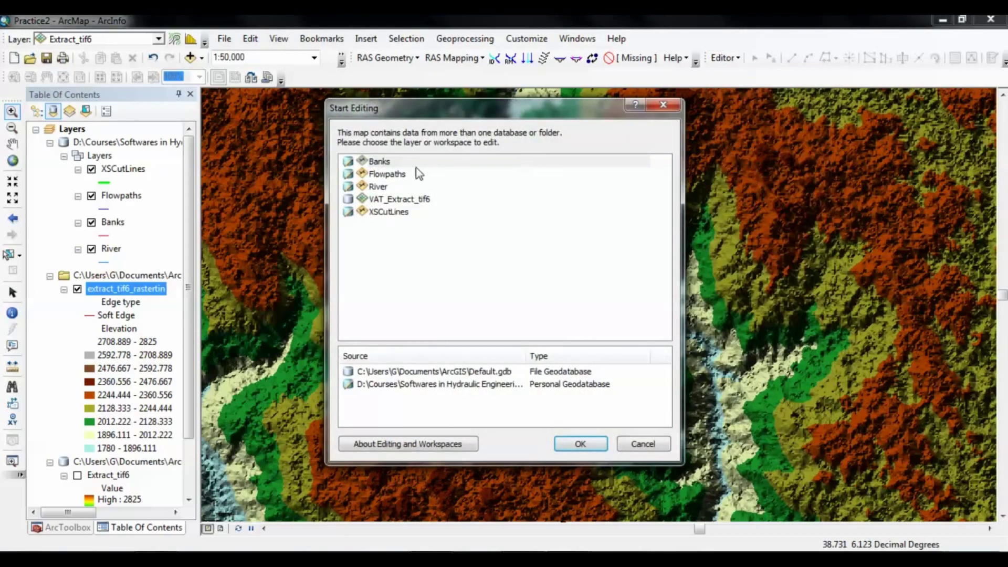
left_click(373, 188)
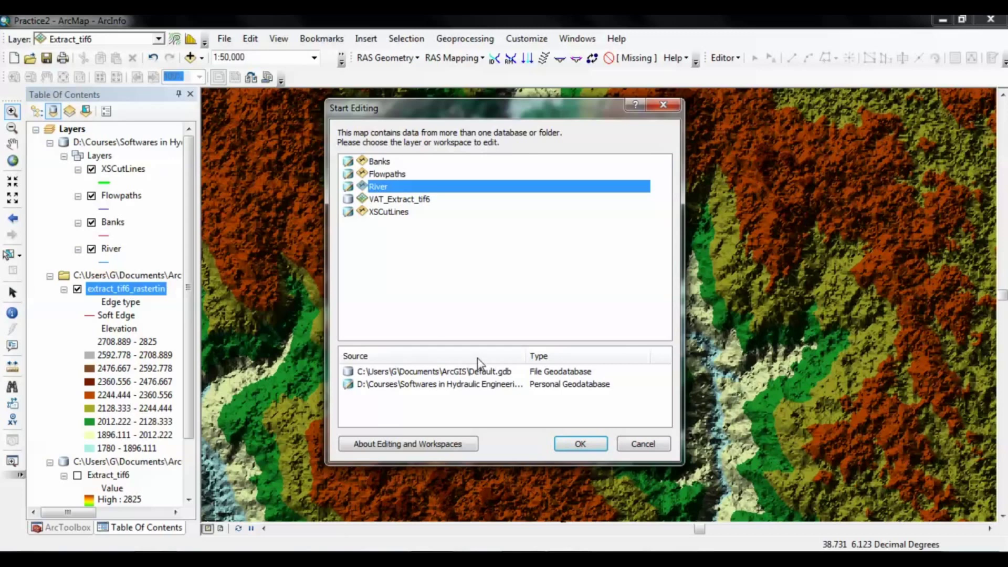
left_click(580, 443)
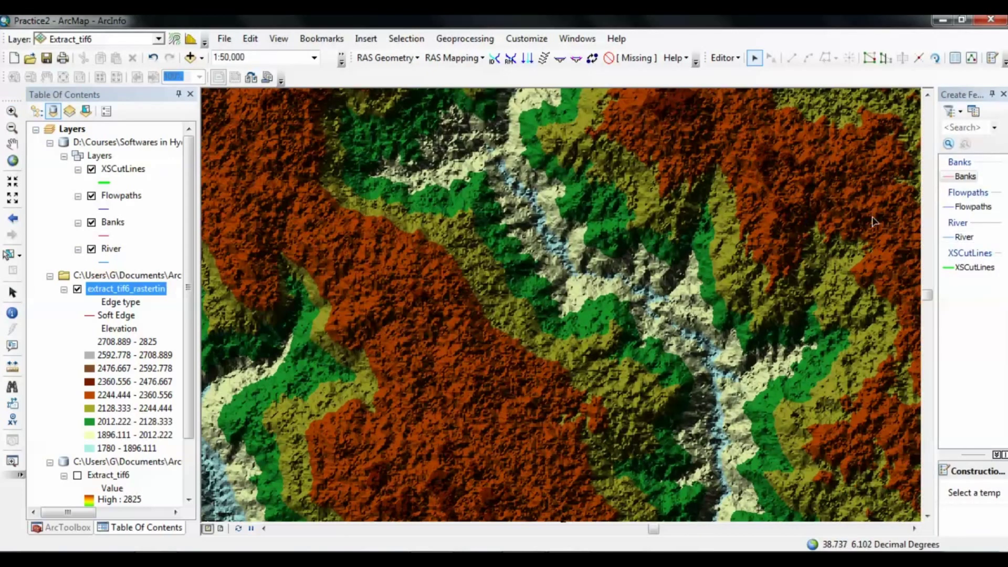
left_click(967, 237)
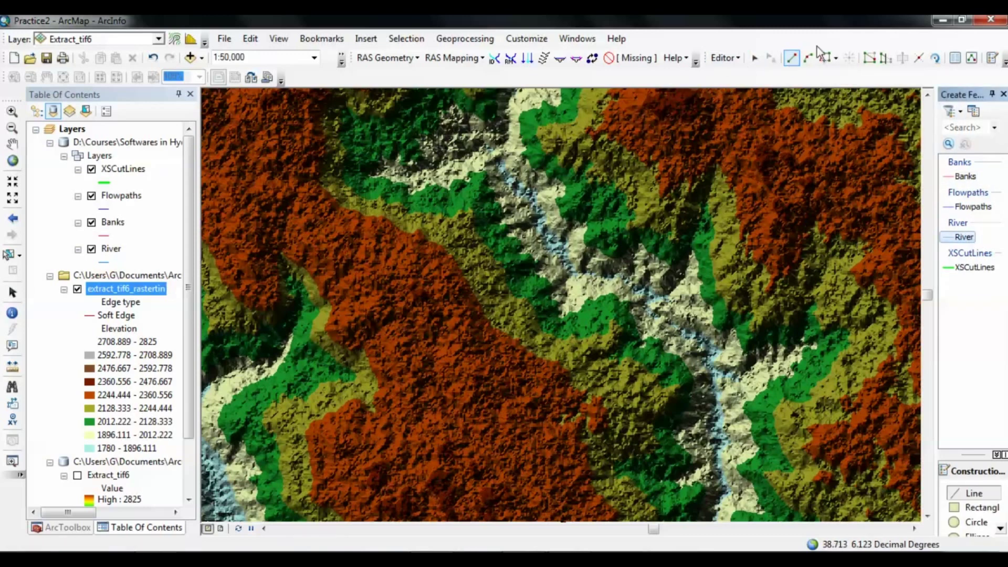
Digitize the river centerline along the blue valley channel from its northern end southward, about 0.076 decimal degrees long, and finish the sketch
left_click(492, 152)
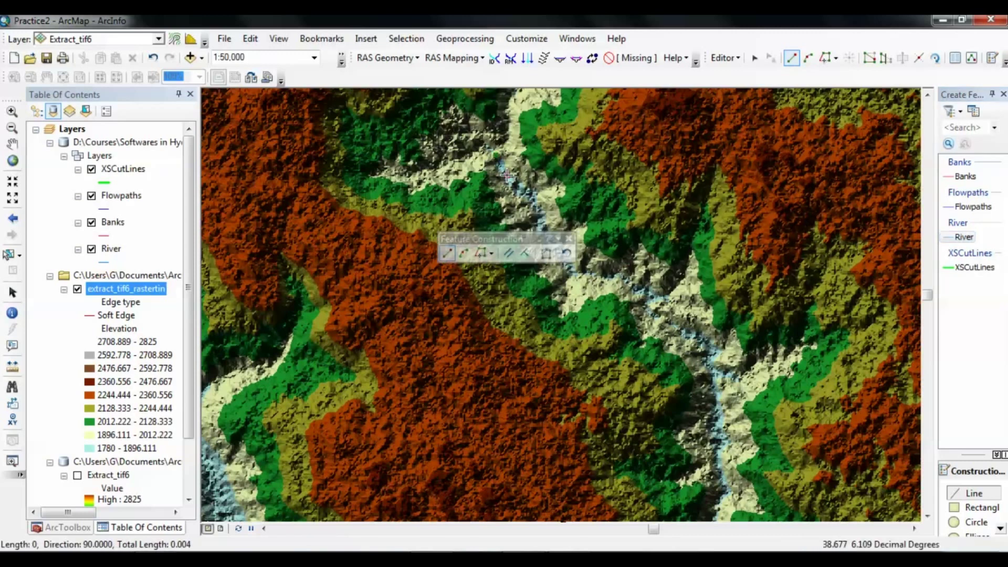
left_click(522, 189)
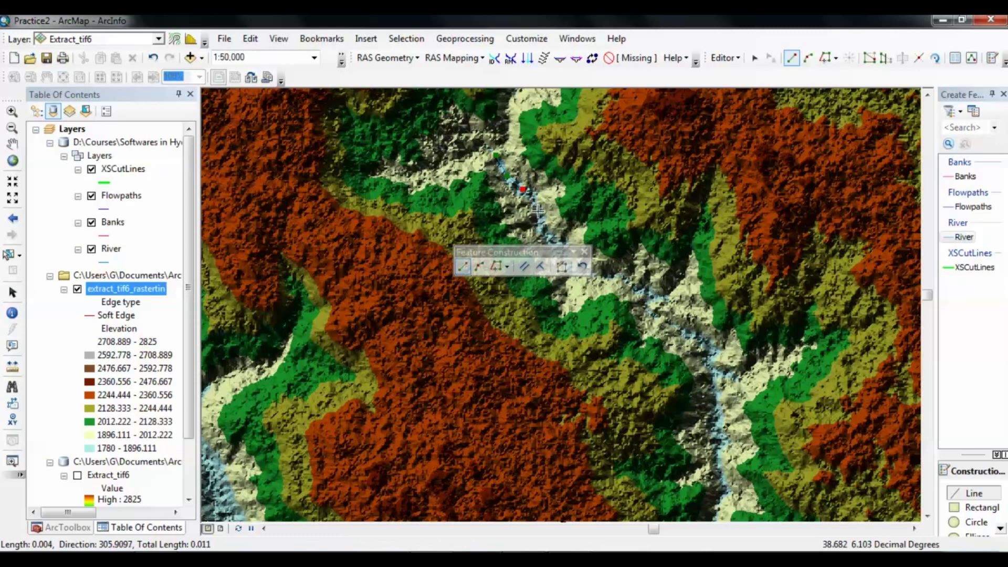
left_click(537, 211)
left_click(546, 235)
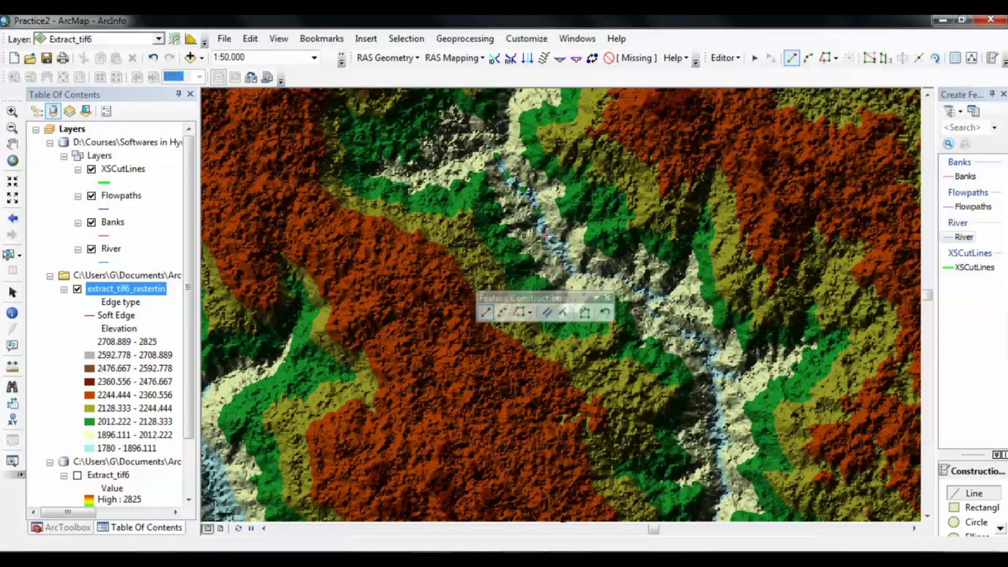
left_click(564, 250)
left_click(572, 268)
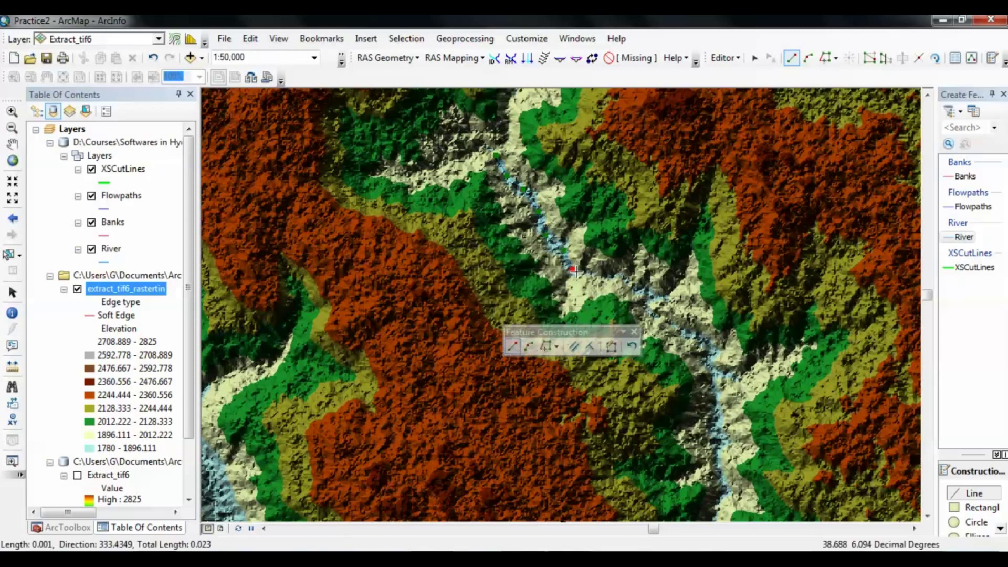
left_click(588, 273)
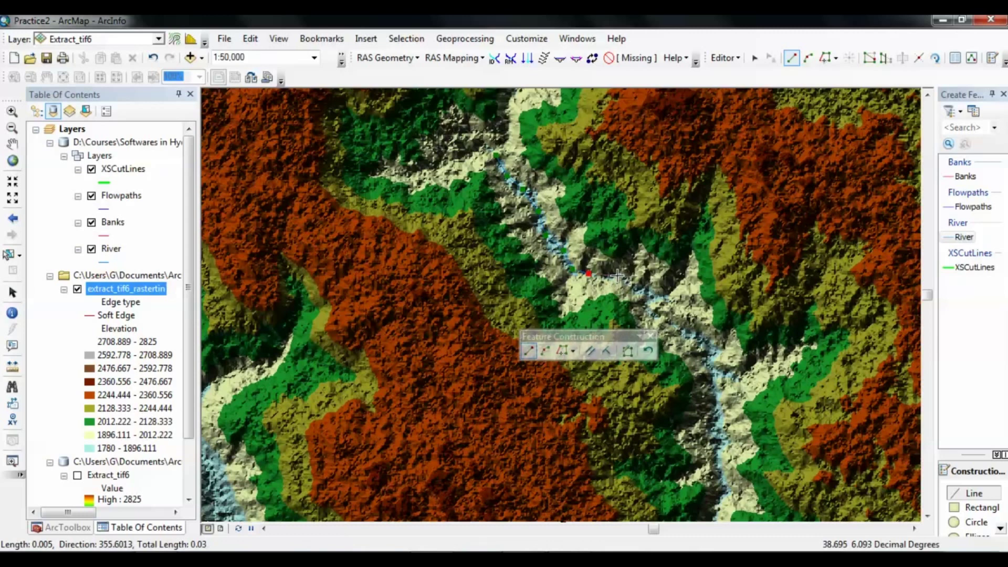
left_click(609, 279)
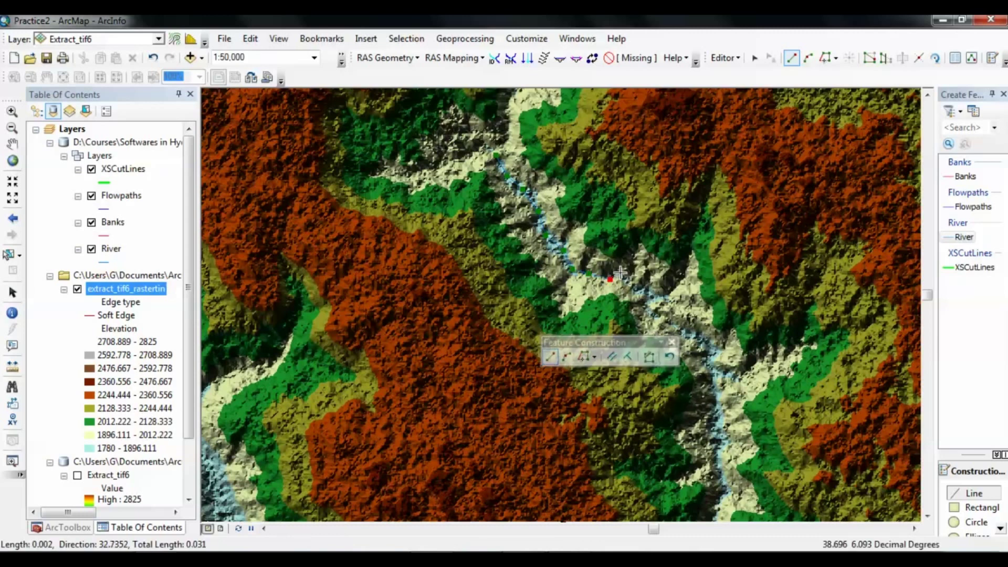
left_click(620, 272)
left_click(634, 285)
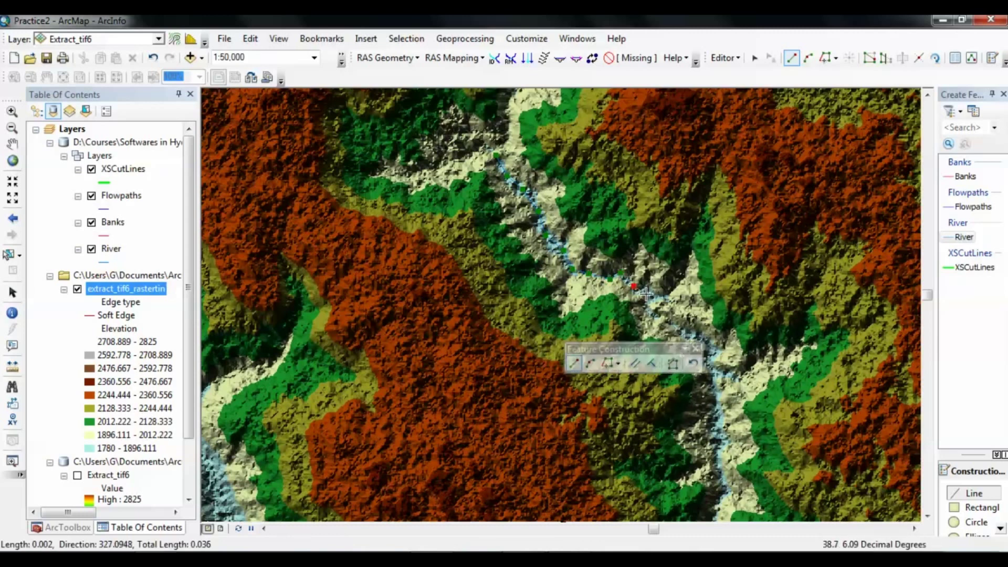
left_click(646, 294)
left_click(652, 311)
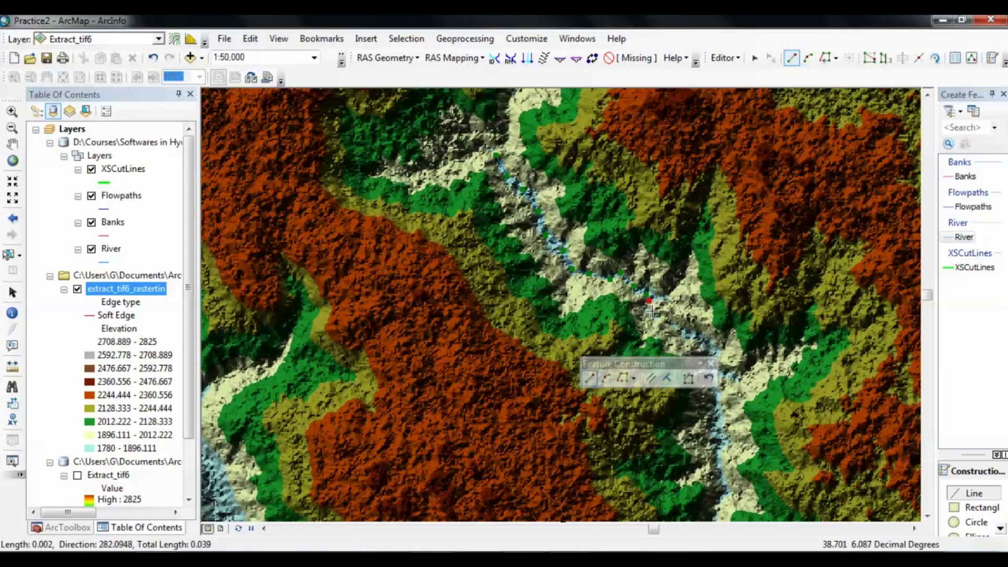
left_click(672, 323)
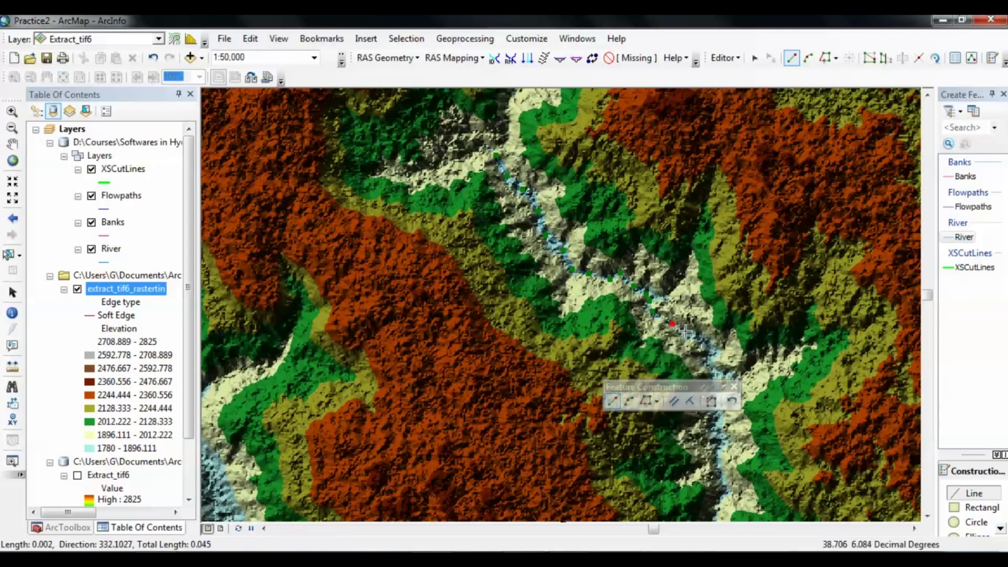
left_click(691, 333)
left_click(711, 346)
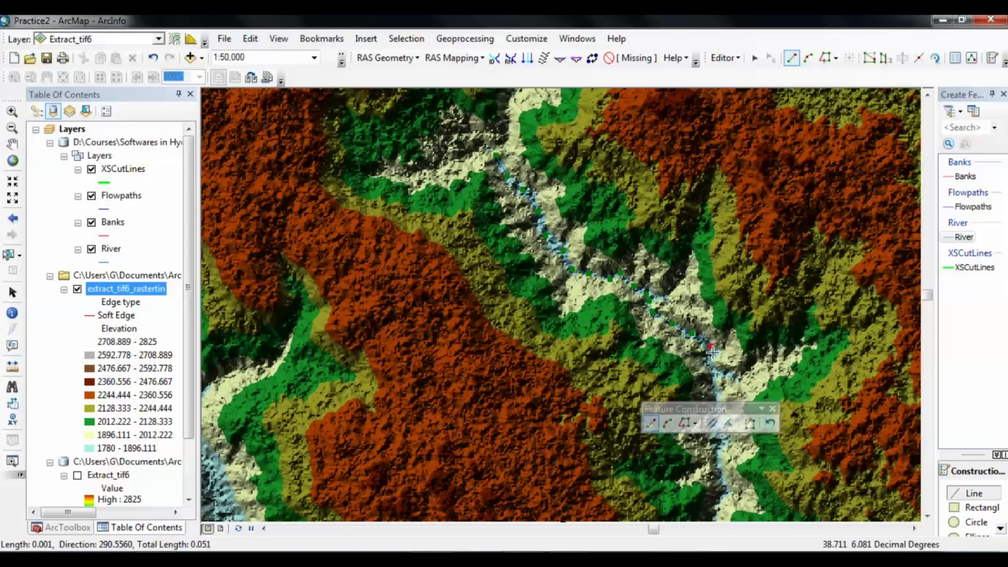
left_click(711, 361)
left_click(716, 378)
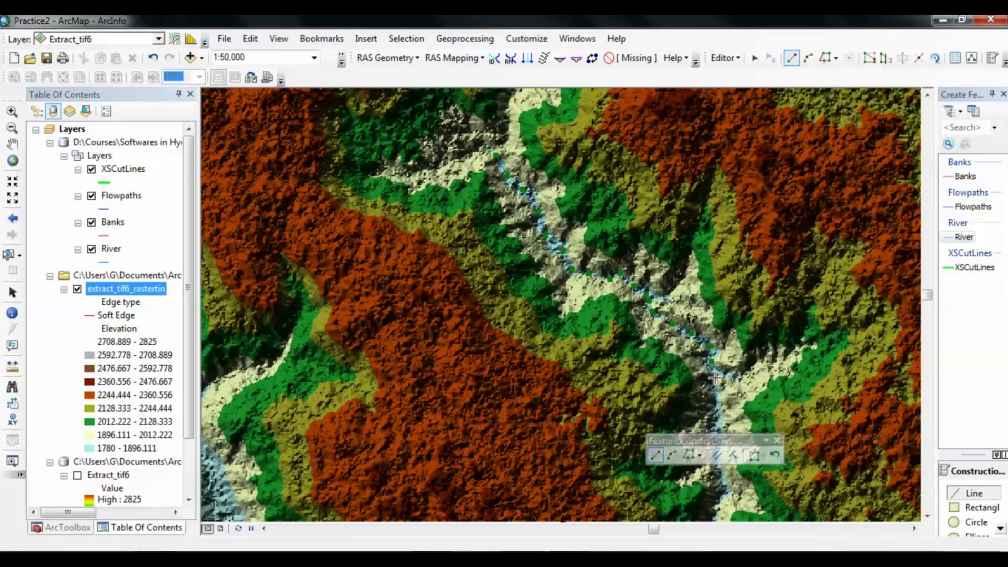
left_click(718, 404)
left_click(719, 434)
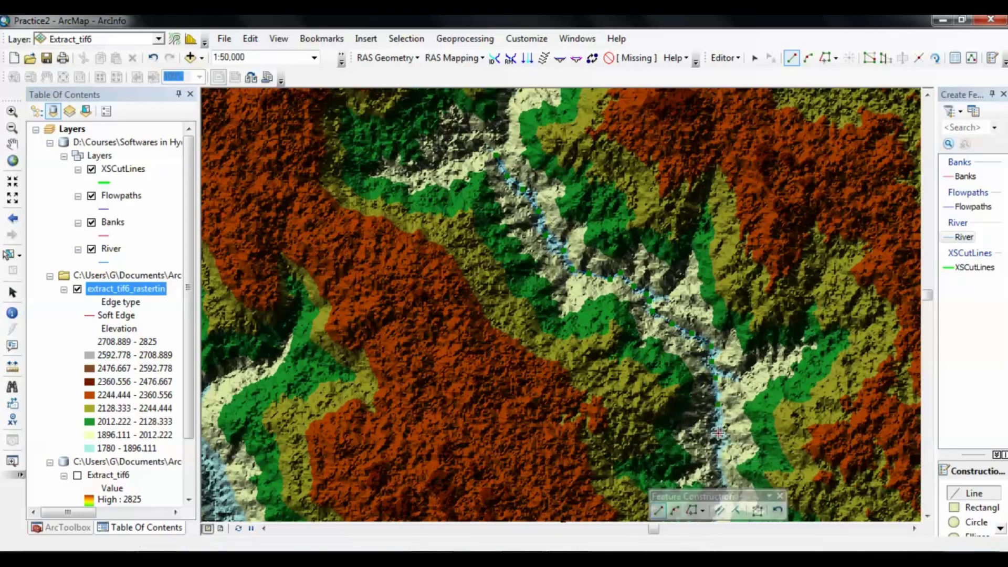
left_click(718, 458)
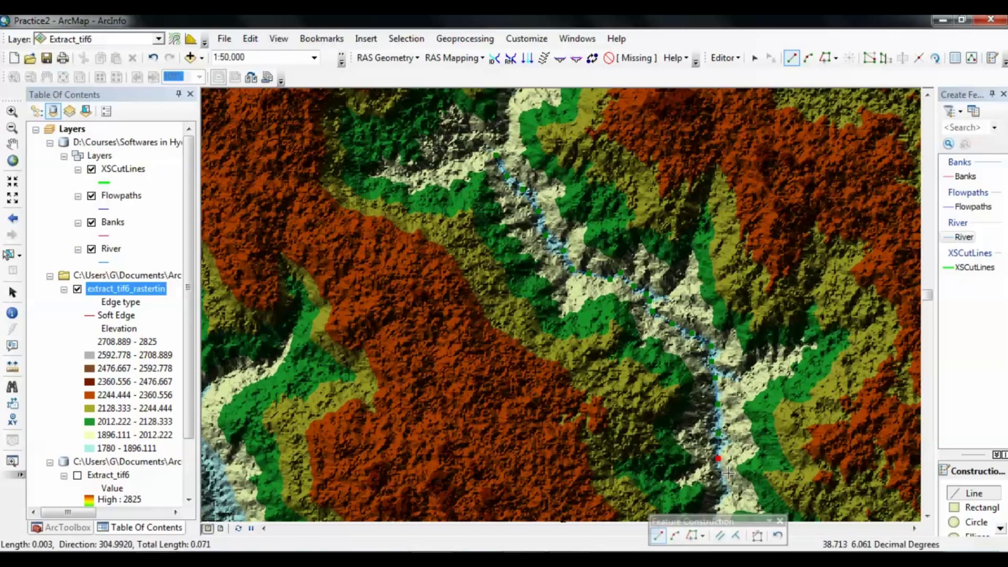
left_click(725, 491)
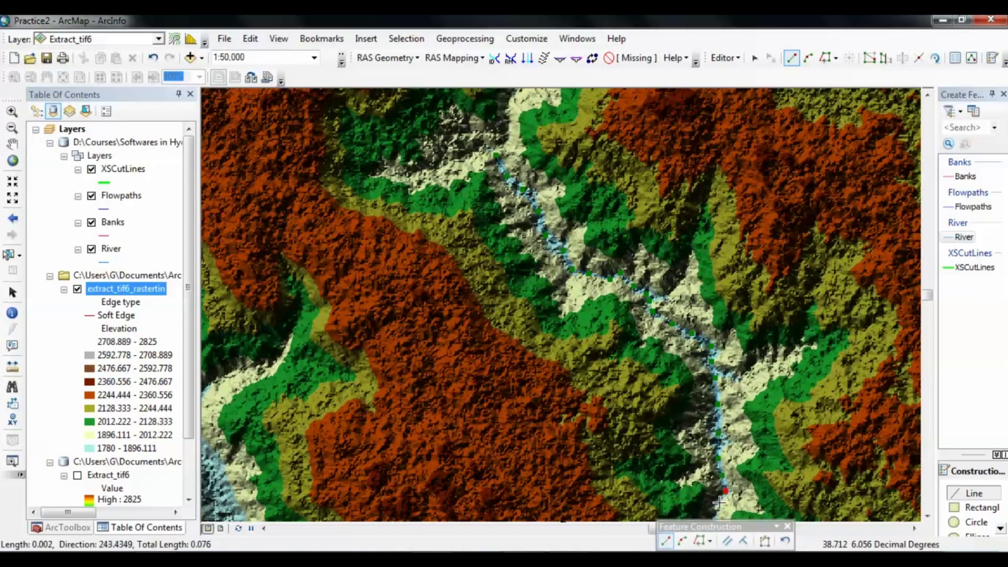
double_click(716, 504)
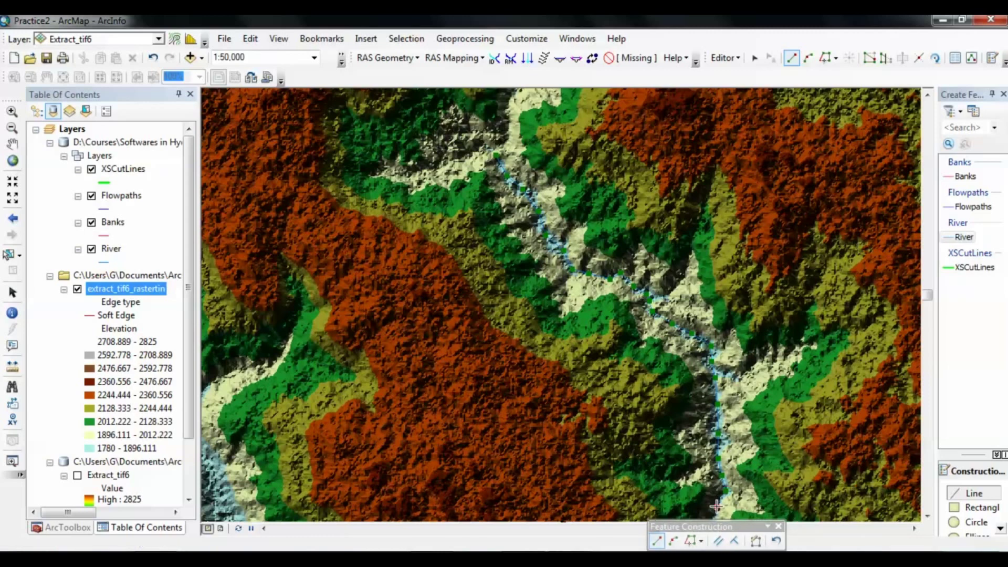
right_click(716, 506)
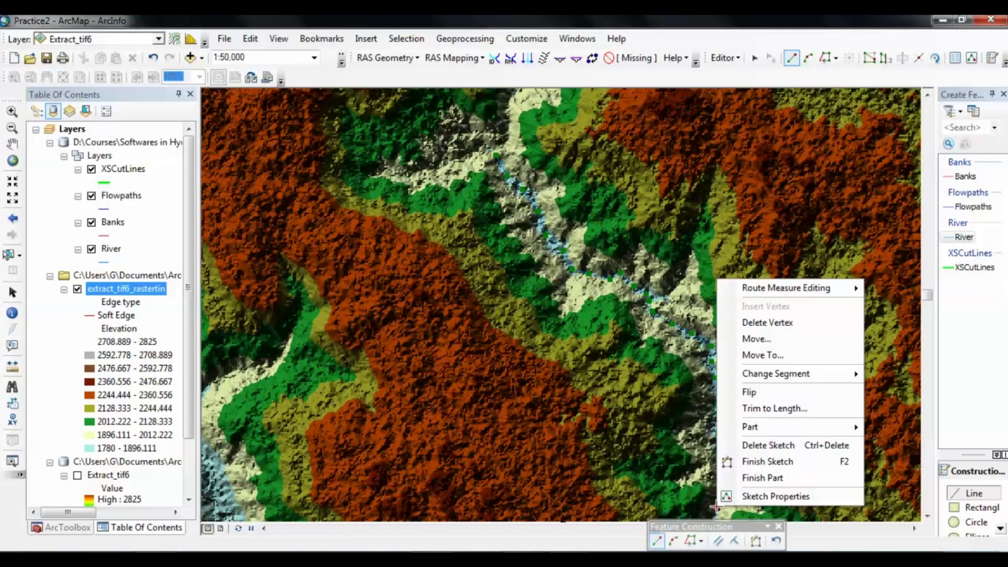
left_click(768, 462)
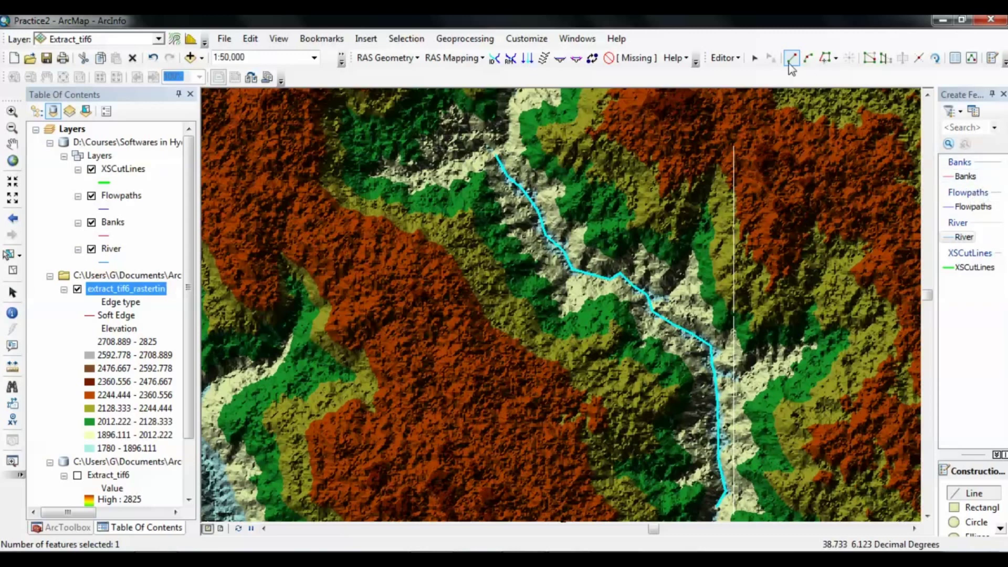
Stop the edit session and save the River edits
left_click(726, 58)
left_click(743, 90)
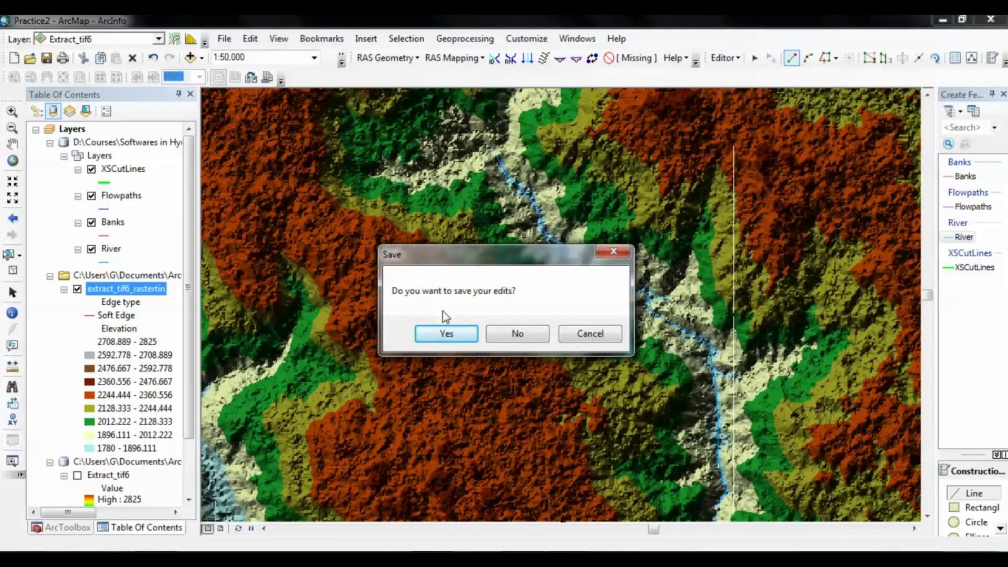
left_click(446, 334)
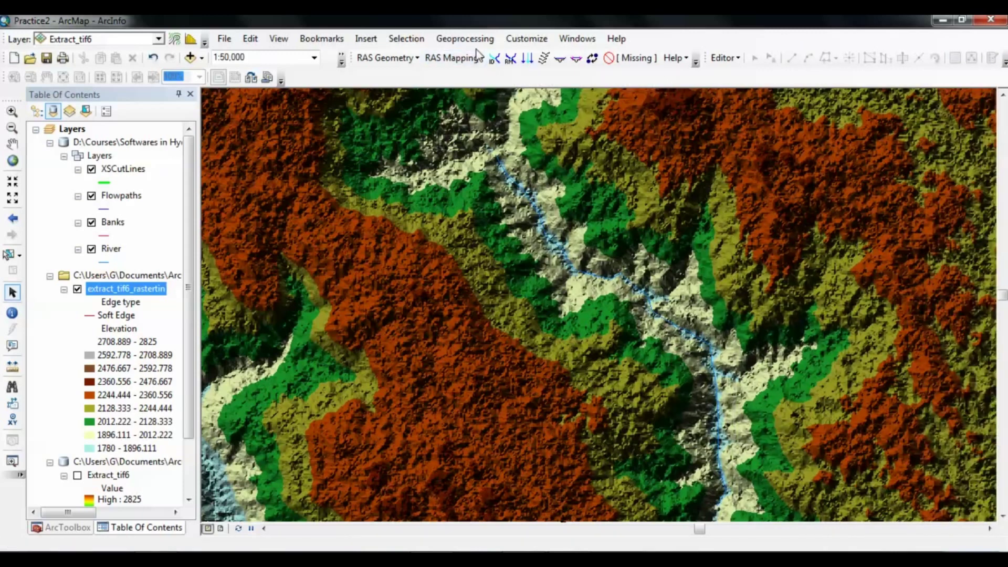
Start an edit session on the Banks layer and choose the Banks template for drawing line features
left_click(495, 58)
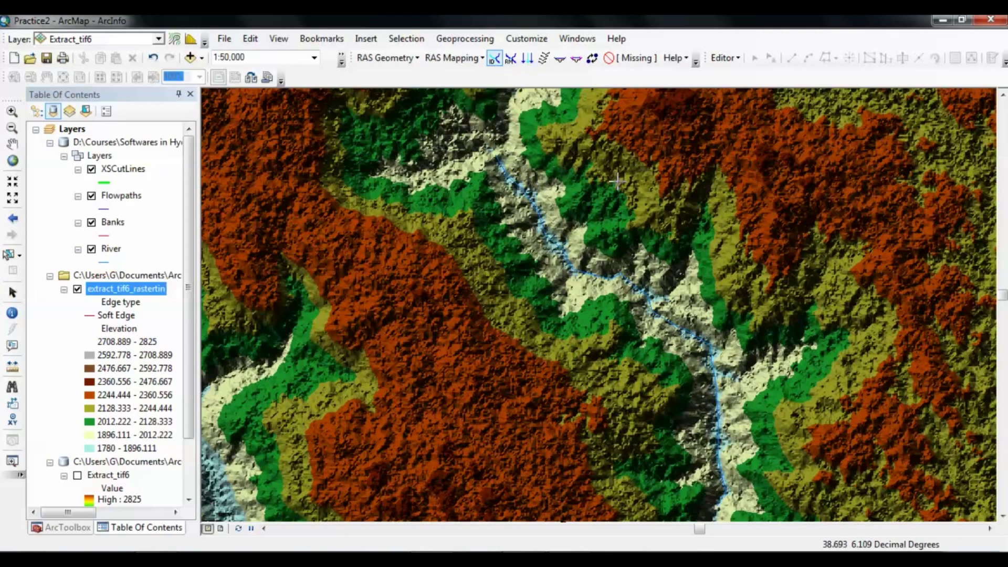
left_click(731, 59)
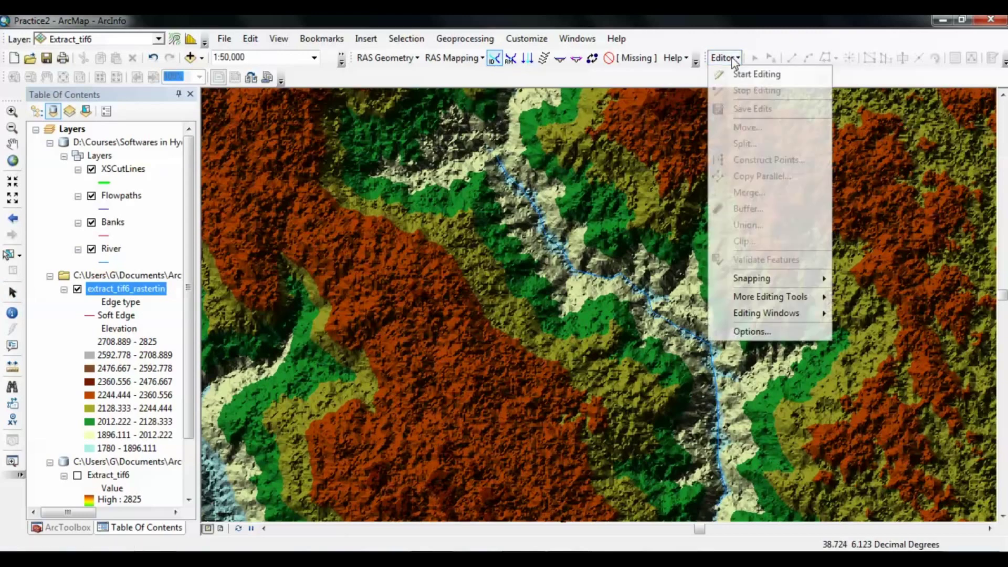
left_click(733, 73)
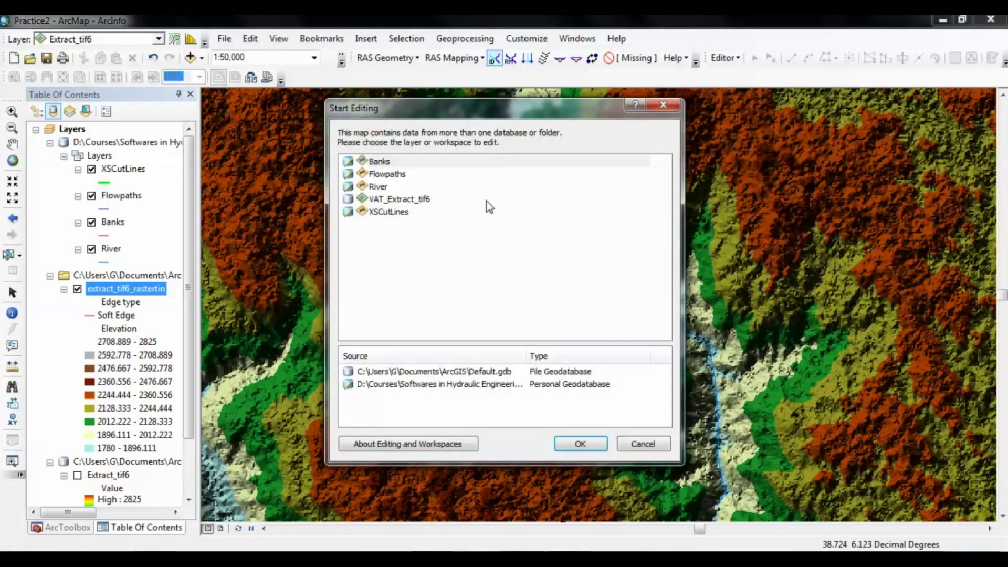
left_click(383, 164)
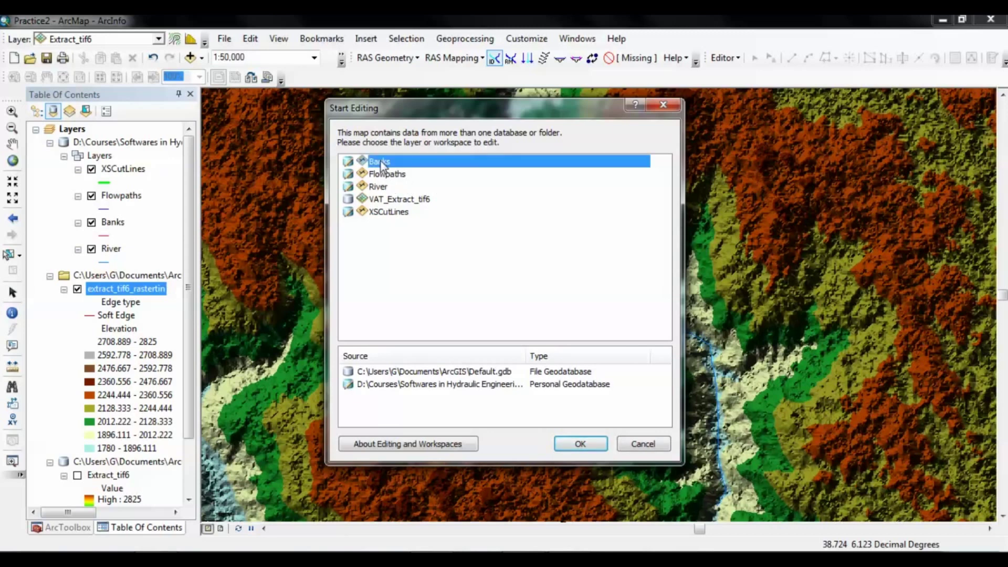
left_click(582, 445)
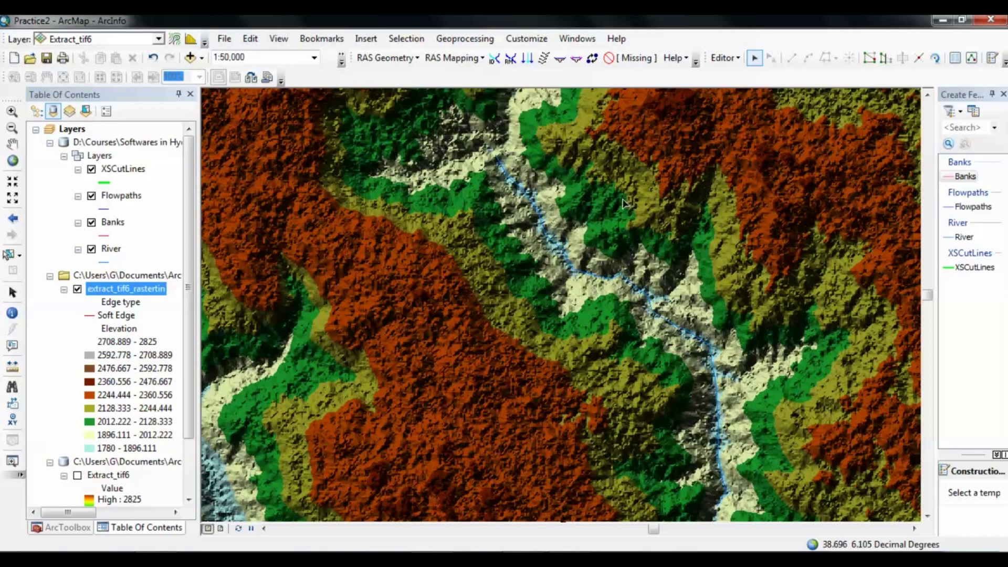
left_click(963, 177)
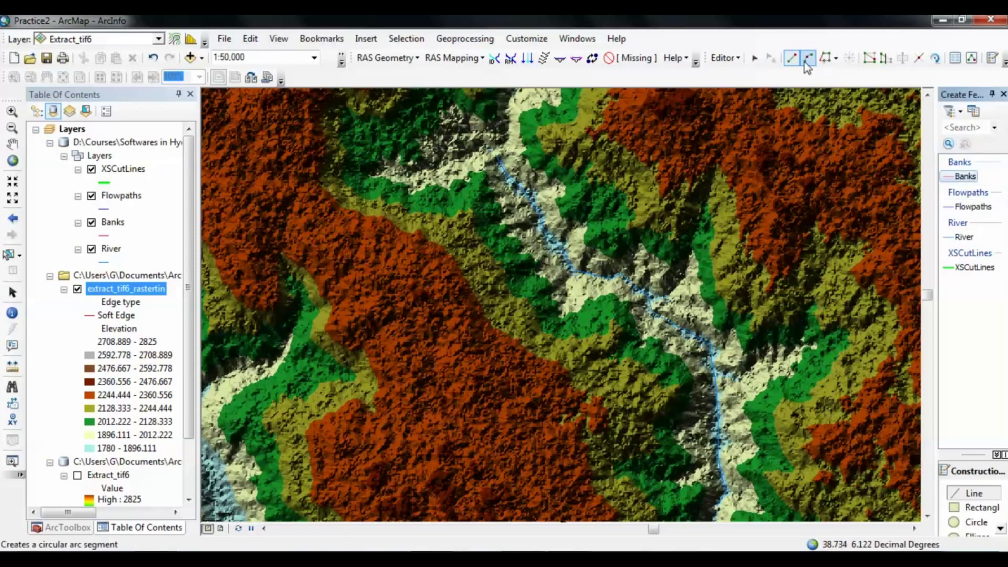
Digitize the bank line along the valley's western edge from north to south, about 0.08 decimal degrees long, and finish the sketch
left_click(482, 165)
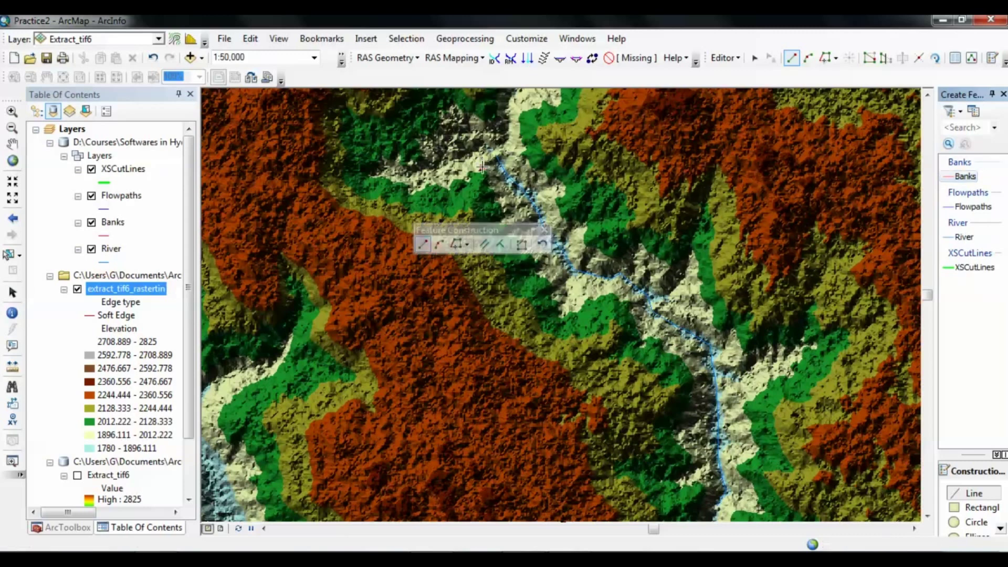
left_click(492, 186)
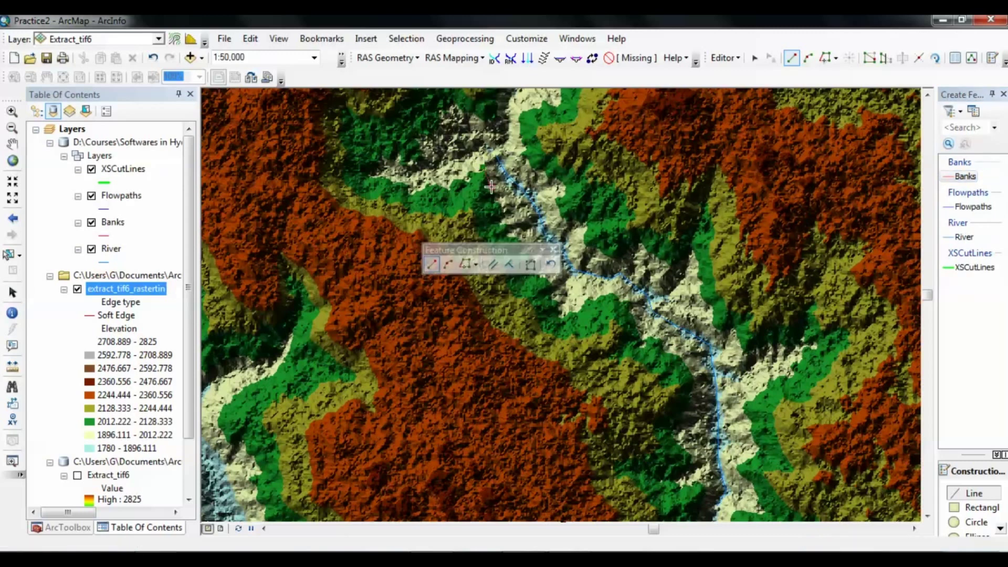
left_click(501, 212)
left_click(509, 231)
left_click(521, 245)
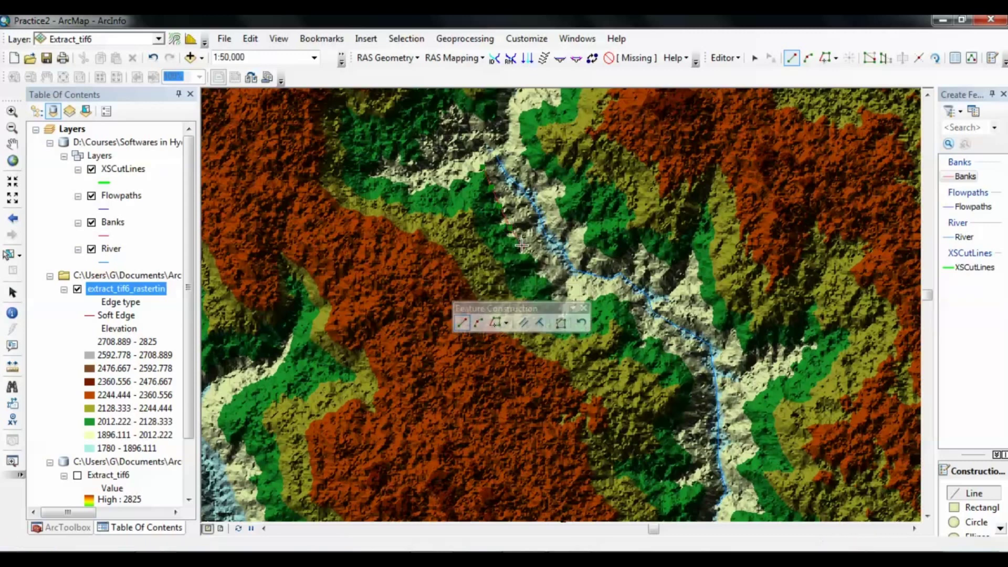
left_click(536, 262)
left_click(553, 287)
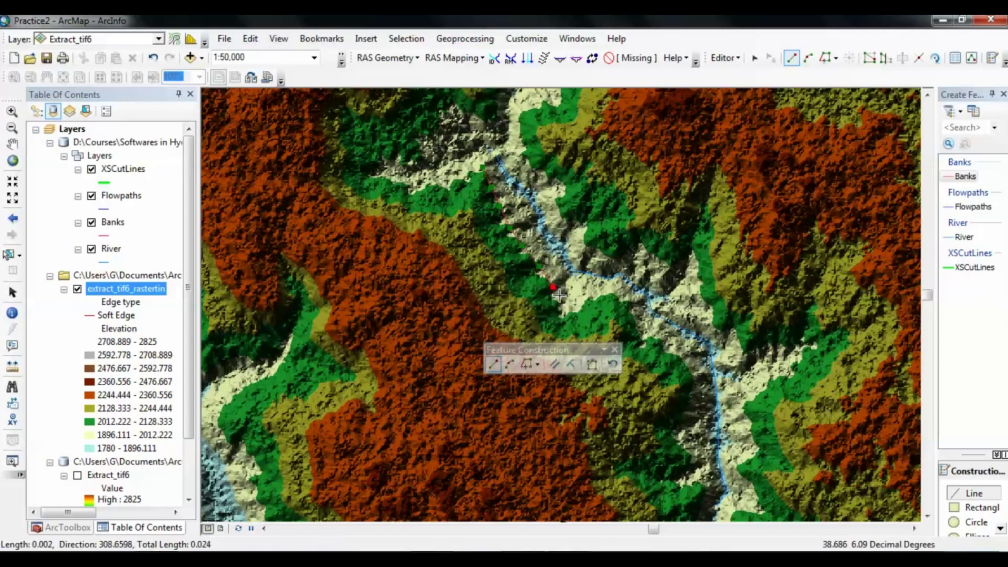
left_click(561, 308)
left_click(576, 309)
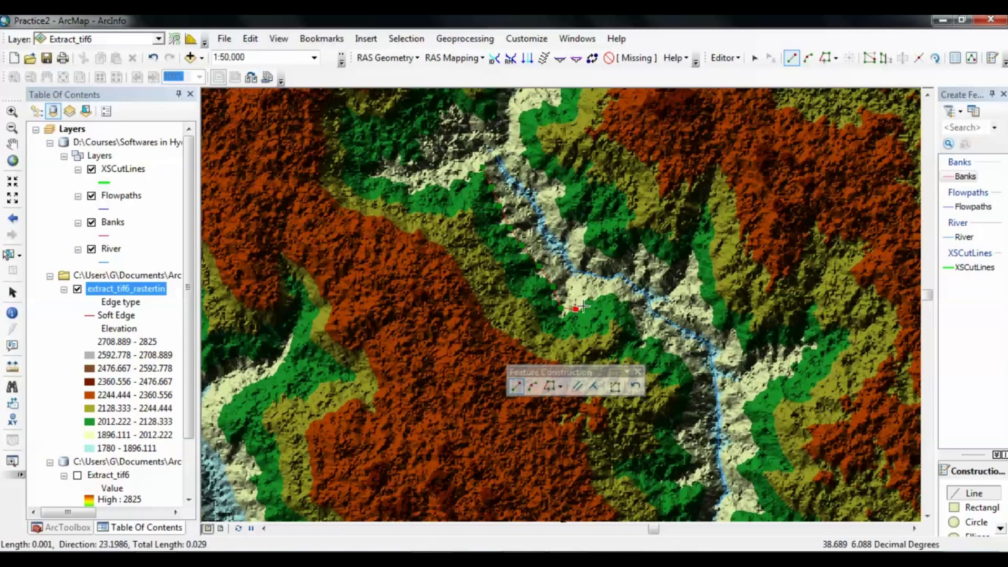
left_click(595, 299)
left_click(614, 292)
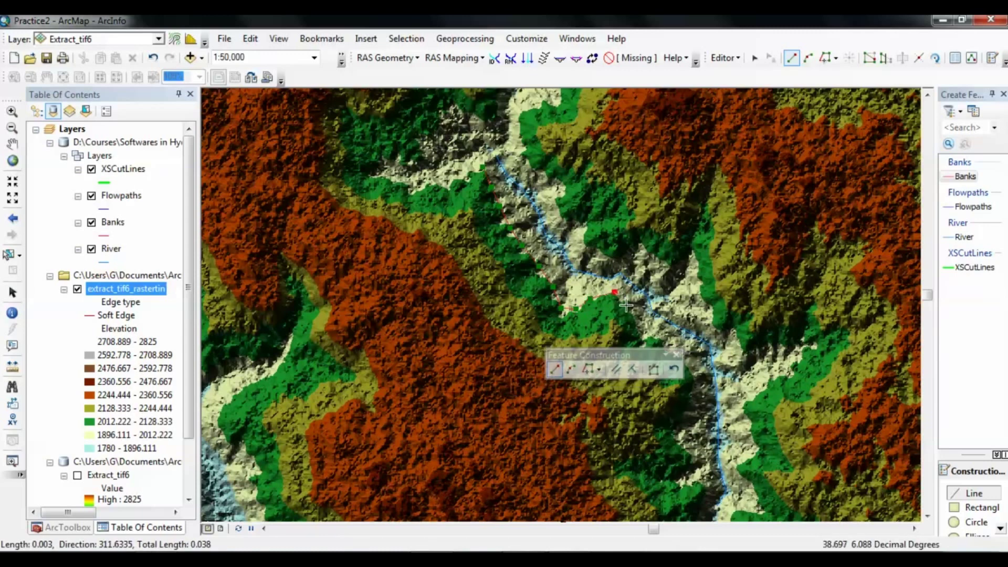
left_click(629, 314)
left_click(639, 329)
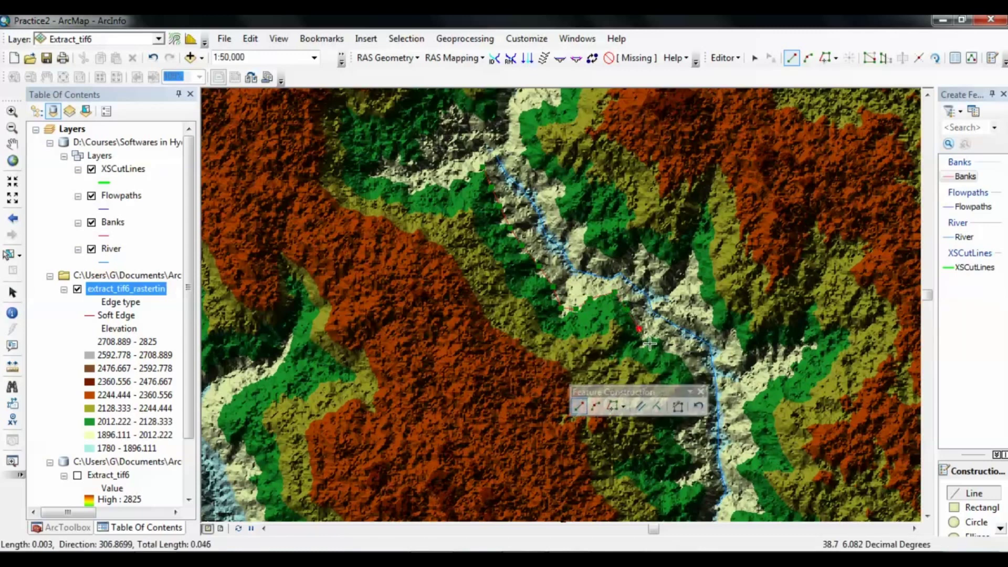
left_click(652, 343)
left_click(669, 348)
left_click(693, 373)
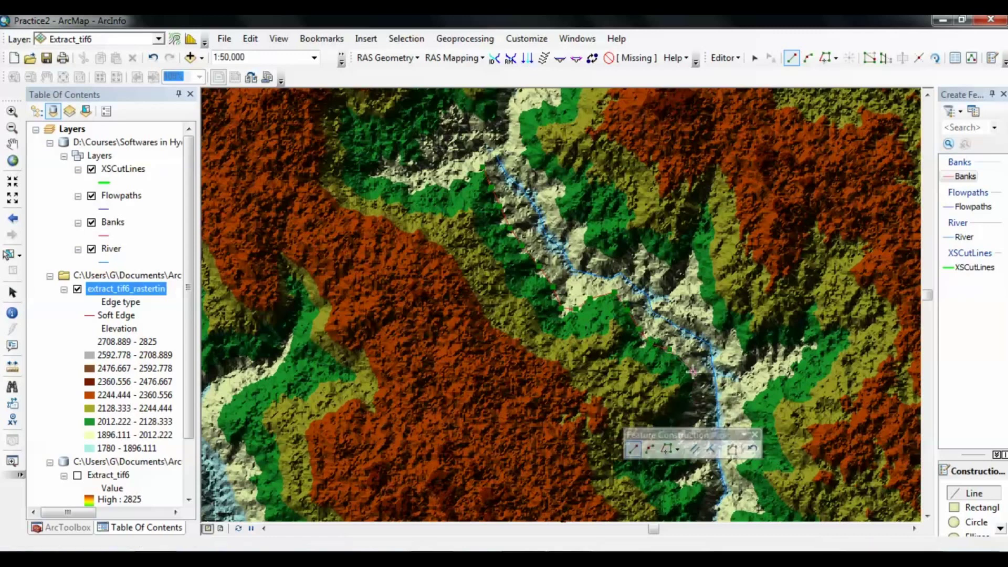
left_click(692, 388)
left_click(691, 403)
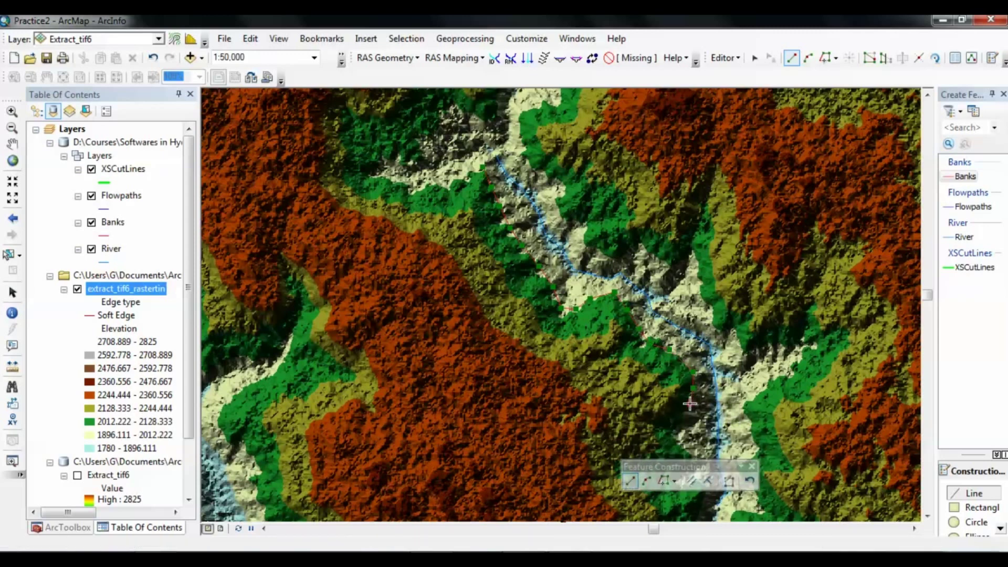
left_click(684, 419)
left_click(678, 427)
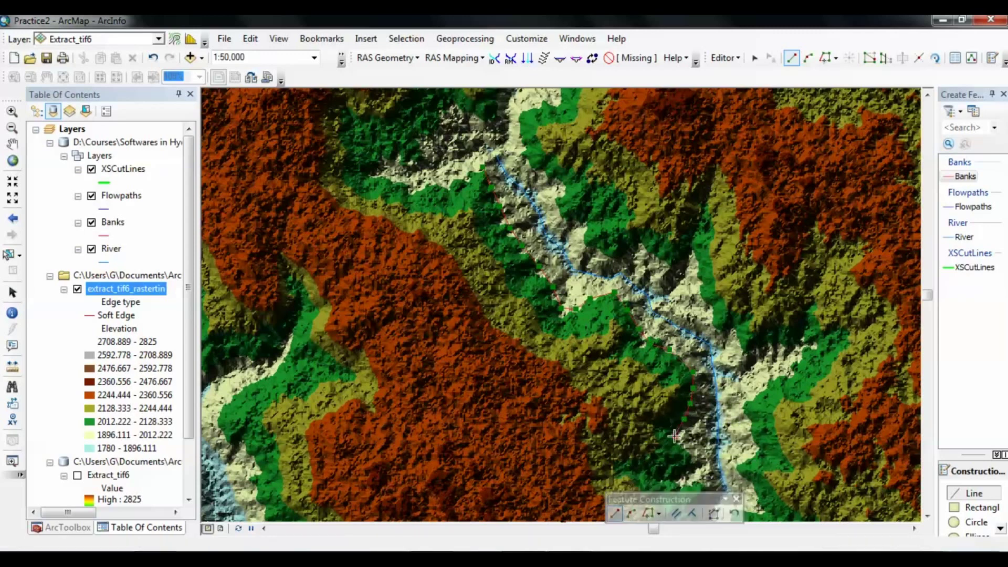
left_click(692, 456)
left_click(685, 473)
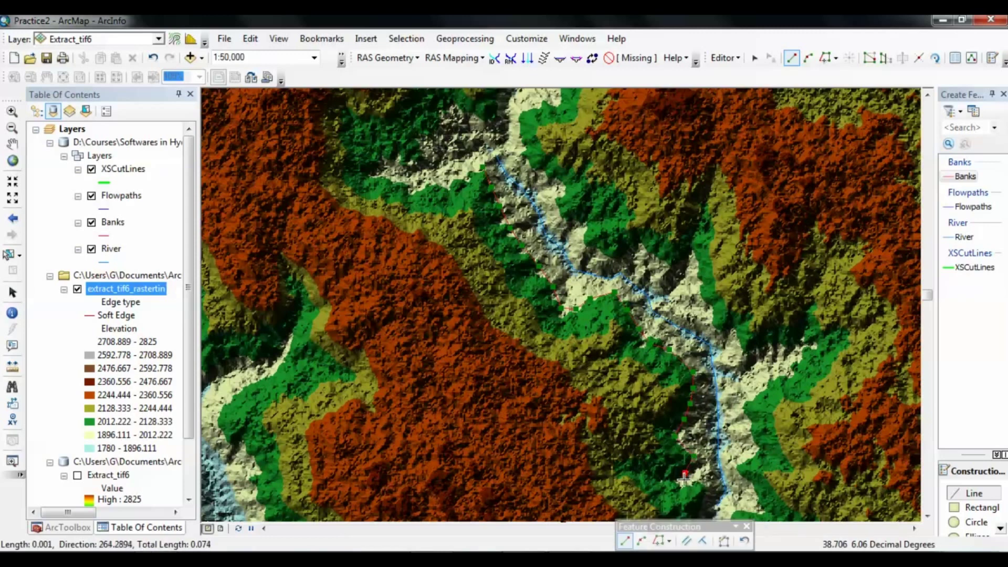
left_click(700, 489)
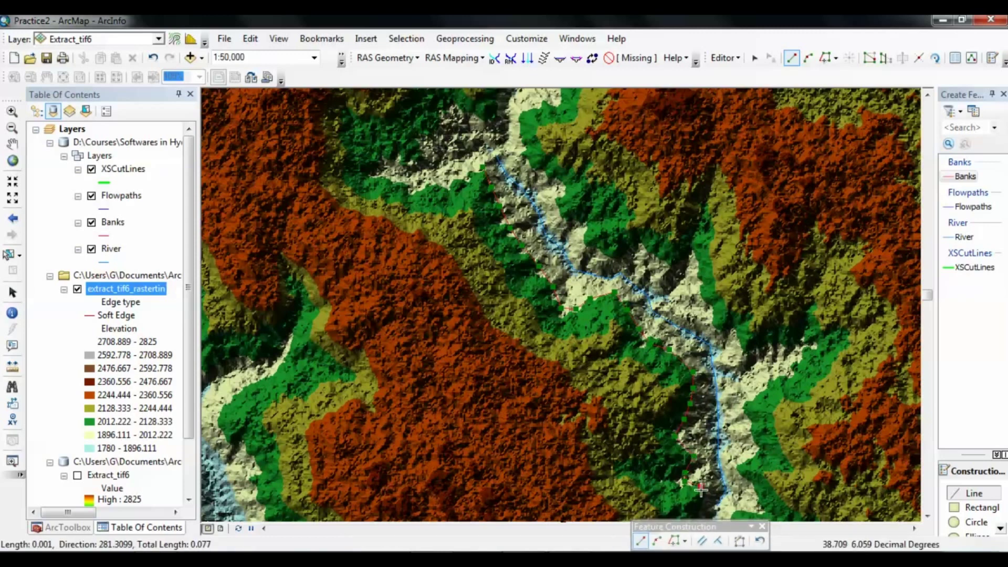
left_click(701, 505)
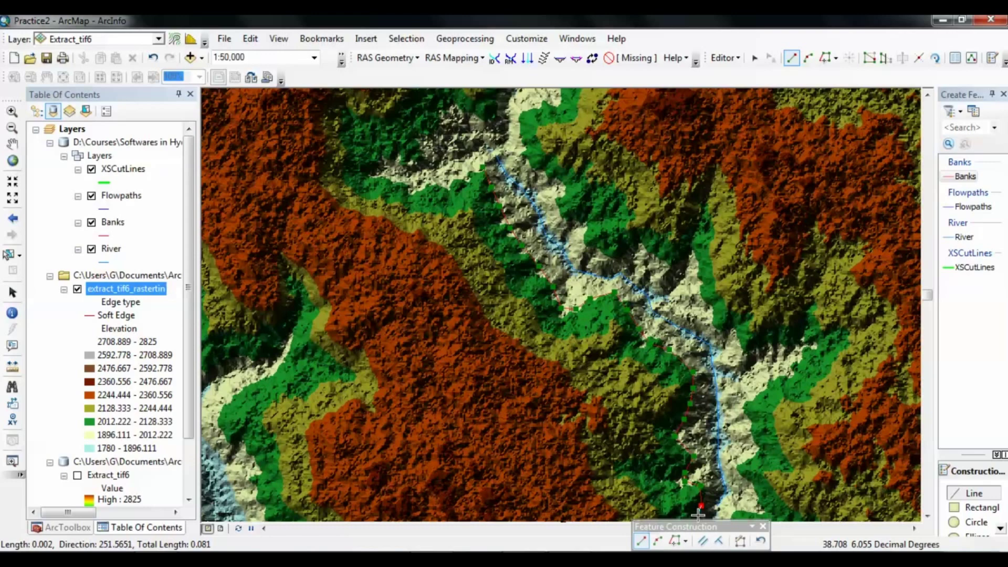
double_click(701, 505)
Digitize the bank line along the valley's eastern edge from north to south, about 0.095 decimal degrees long, and finish the sketch
key("Right")
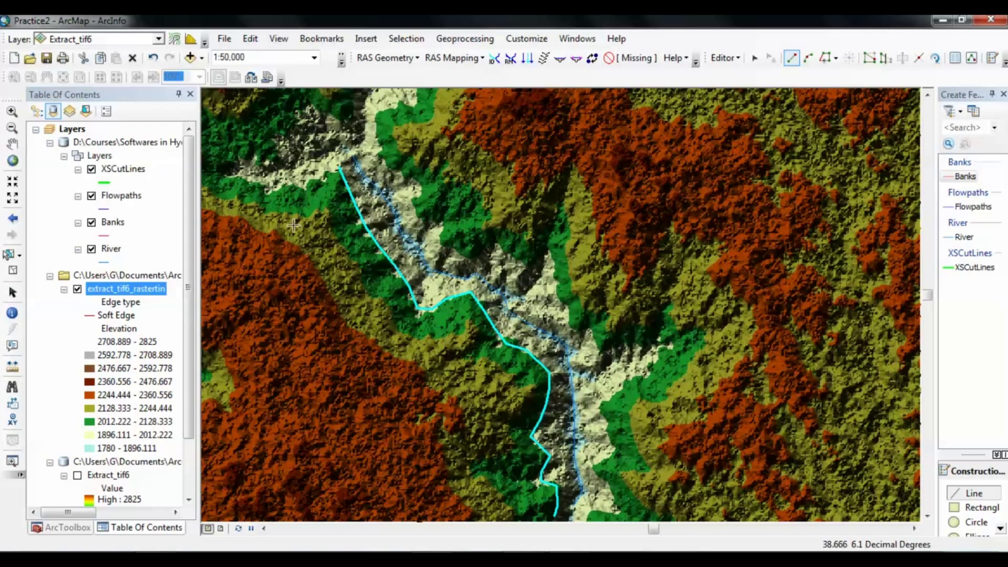
left_click(378, 142)
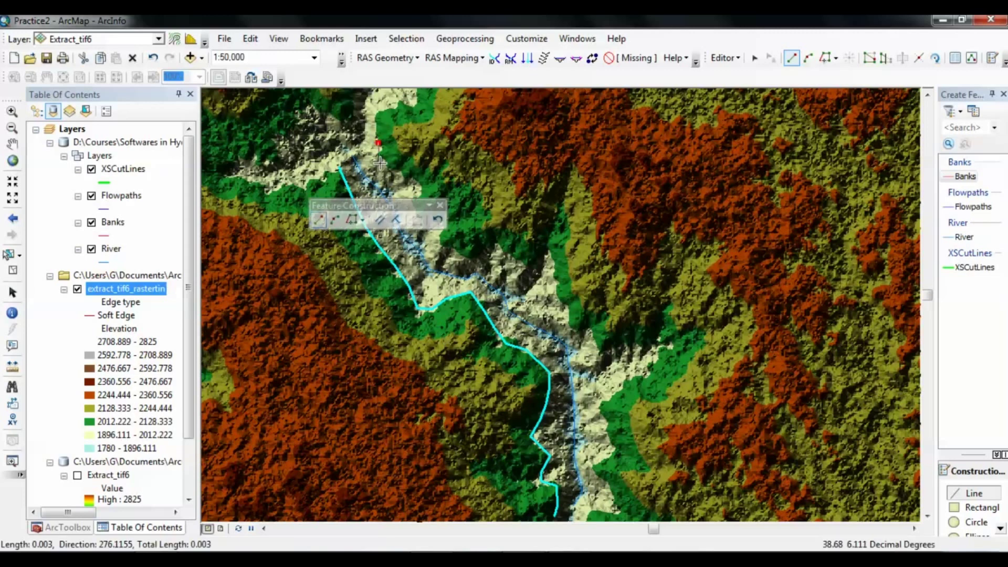
left_click(382, 160)
left_click(391, 167)
left_click(405, 179)
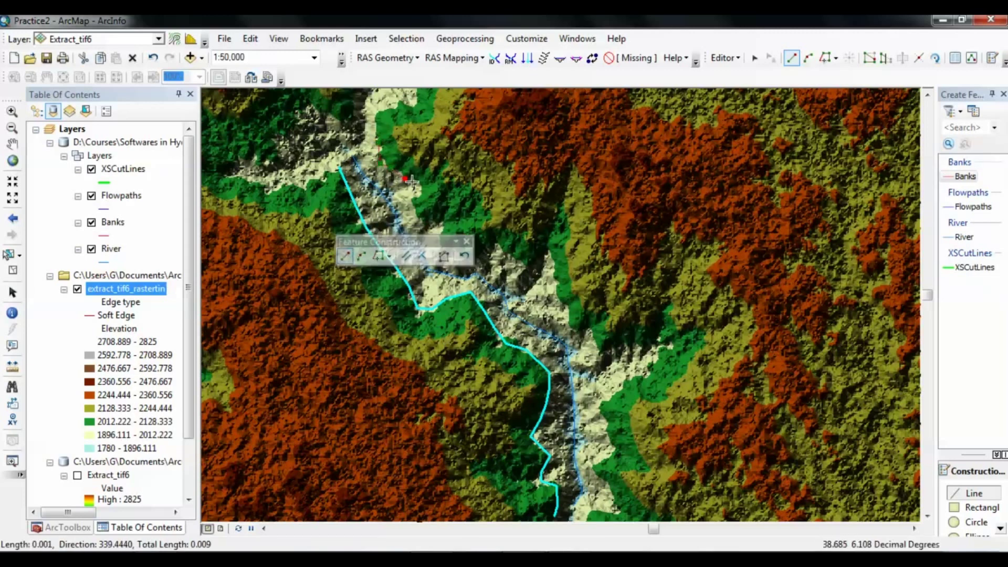
left_click(417, 185)
left_click(416, 209)
left_click(421, 221)
left_click(440, 227)
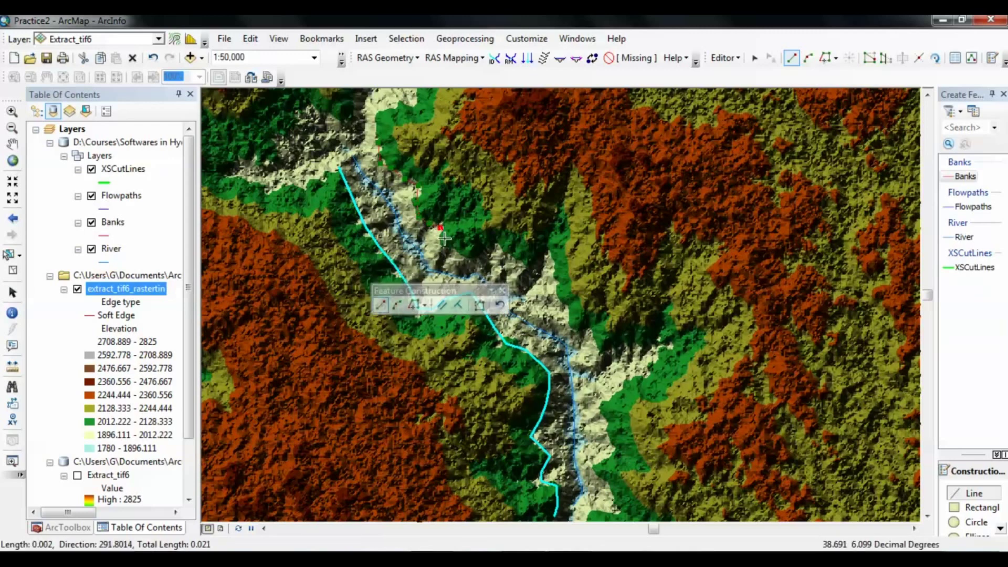
left_click(449, 251)
left_click(461, 258)
left_click(470, 263)
left_click(489, 249)
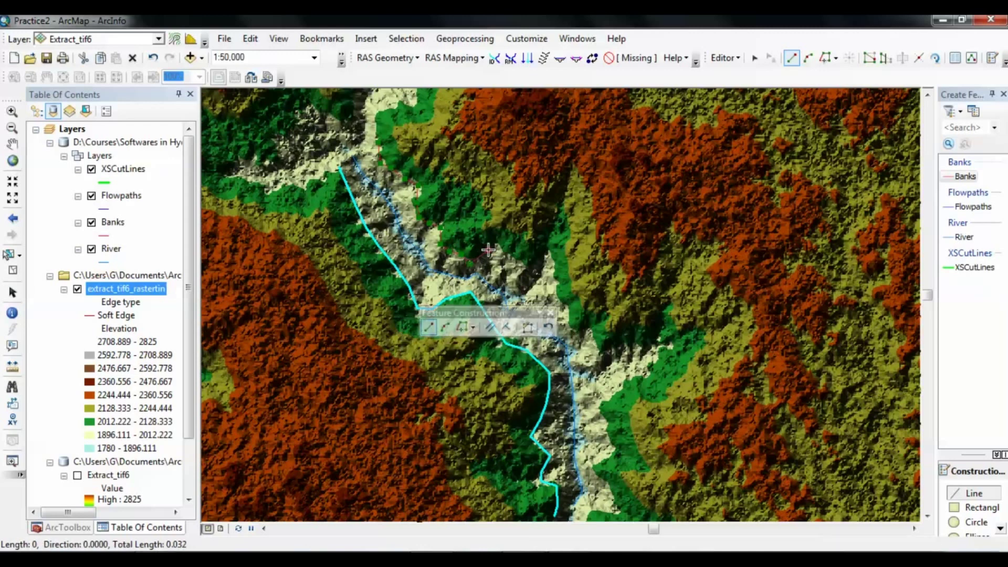
left_click(506, 252)
left_click(525, 264)
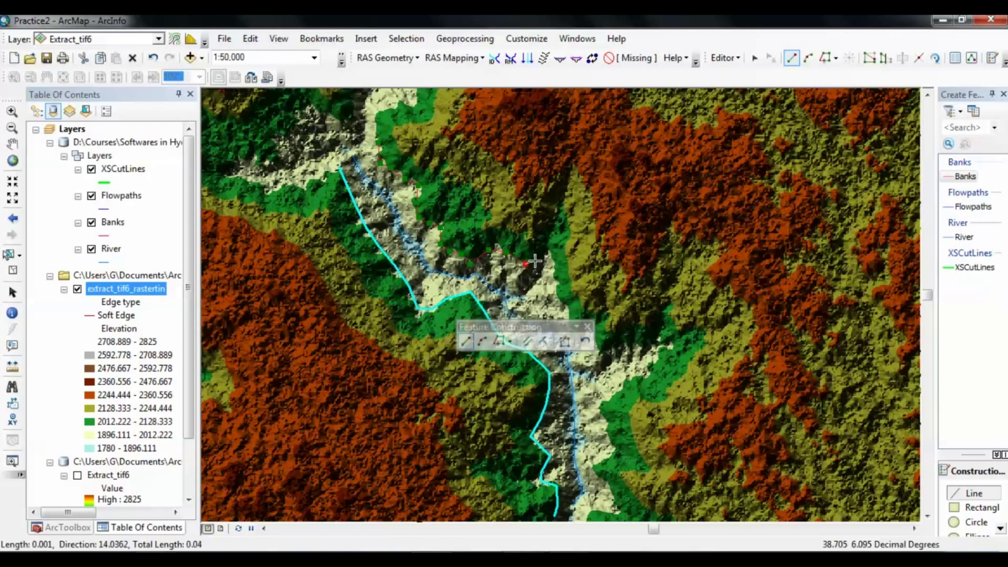
left_click(543, 256)
left_click(550, 274)
left_click(554, 286)
left_click(564, 305)
left_click(573, 322)
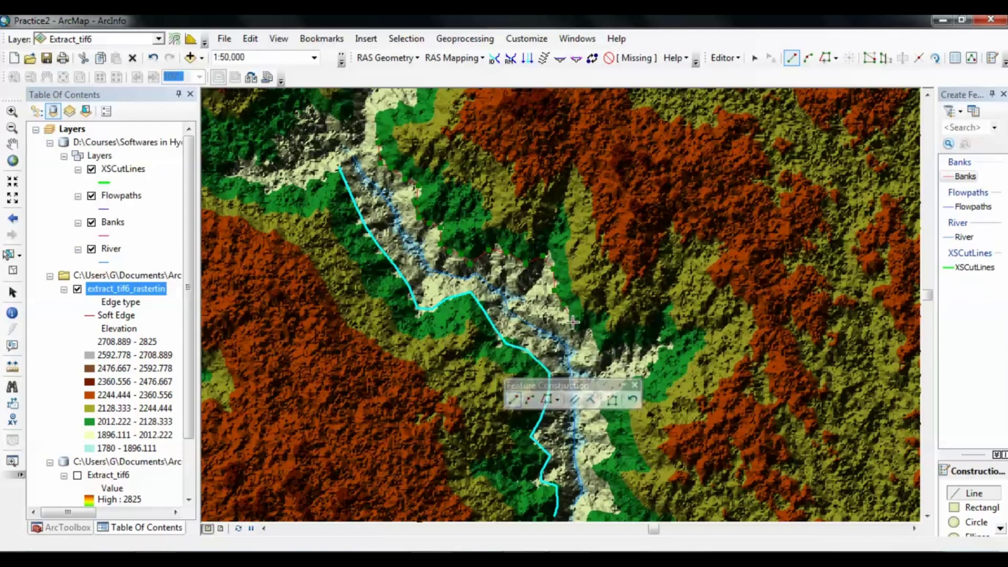
left_click(592, 338)
left_click(602, 350)
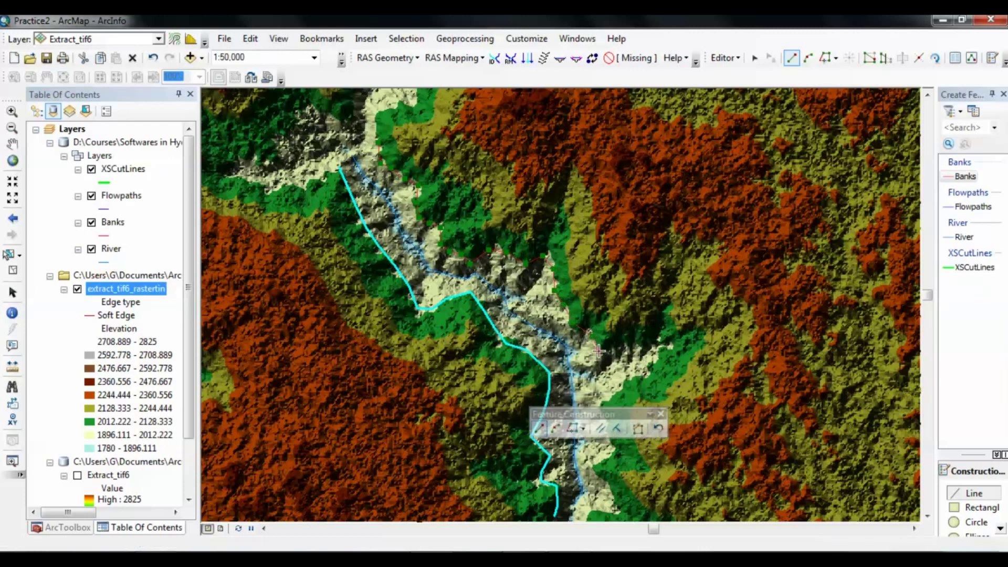
left_click(614, 362)
left_click(618, 374)
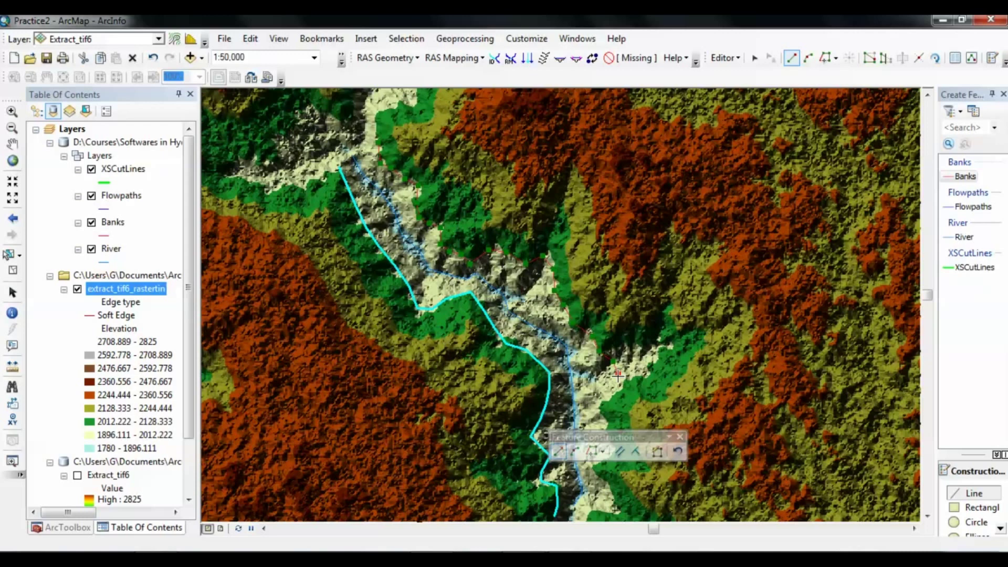
left_click(616, 388)
left_click(603, 403)
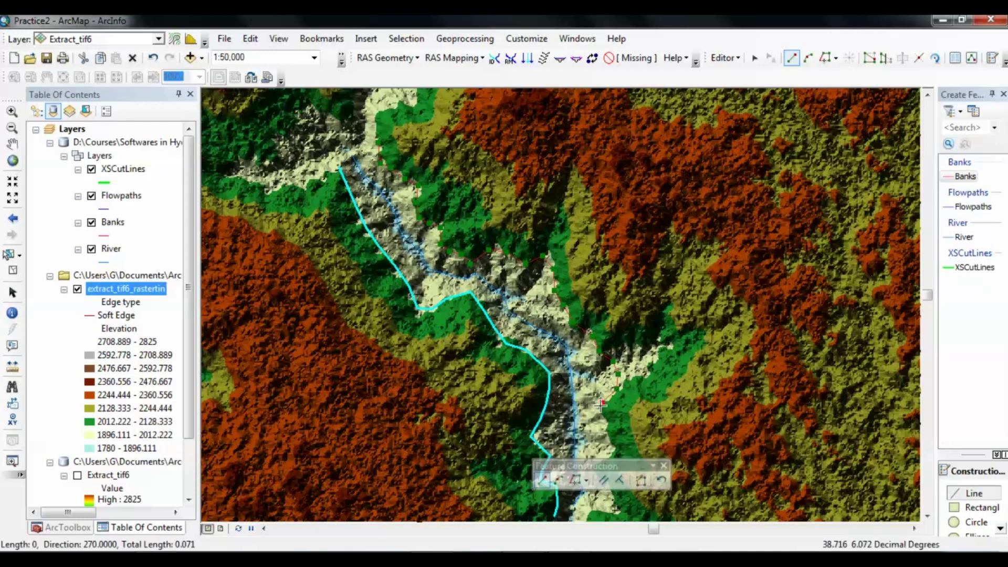
left_click(605, 417)
left_click(609, 428)
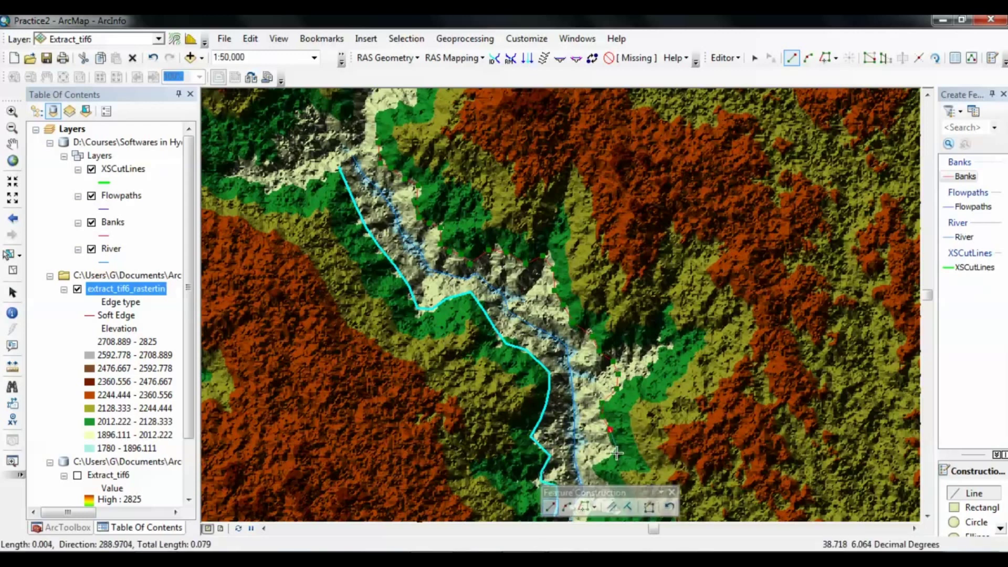
left_click(610, 442)
left_click(604, 452)
left_click(593, 462)
left_click(591, 474)
left_click(606, 483)
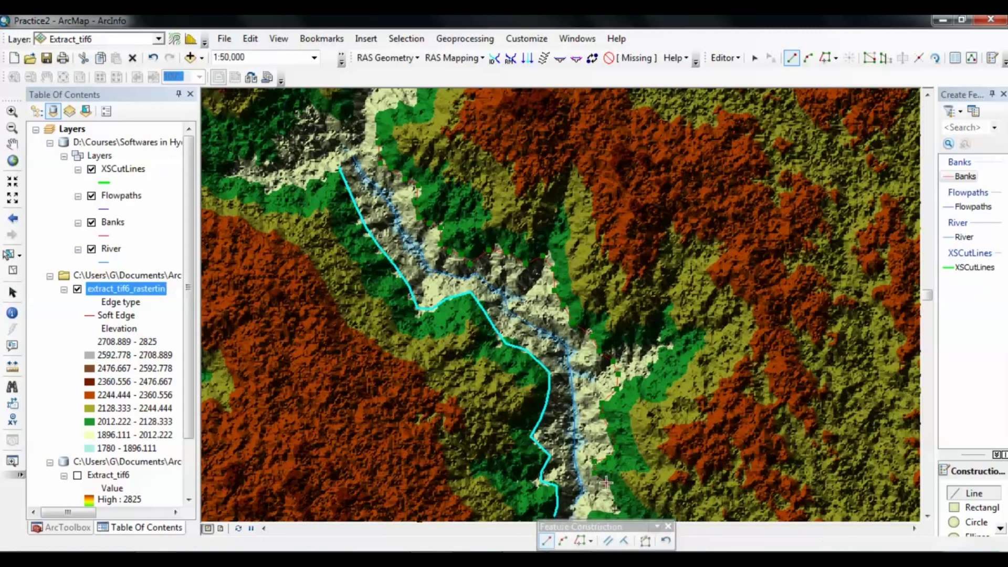
left_click(612, 500)
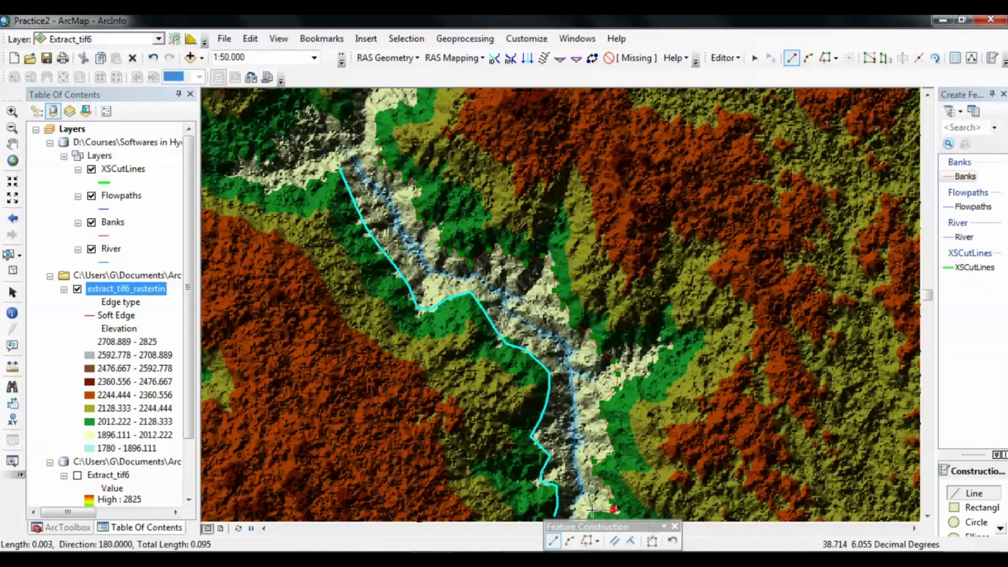
left_click(593, 510)
double_click(593, 510)
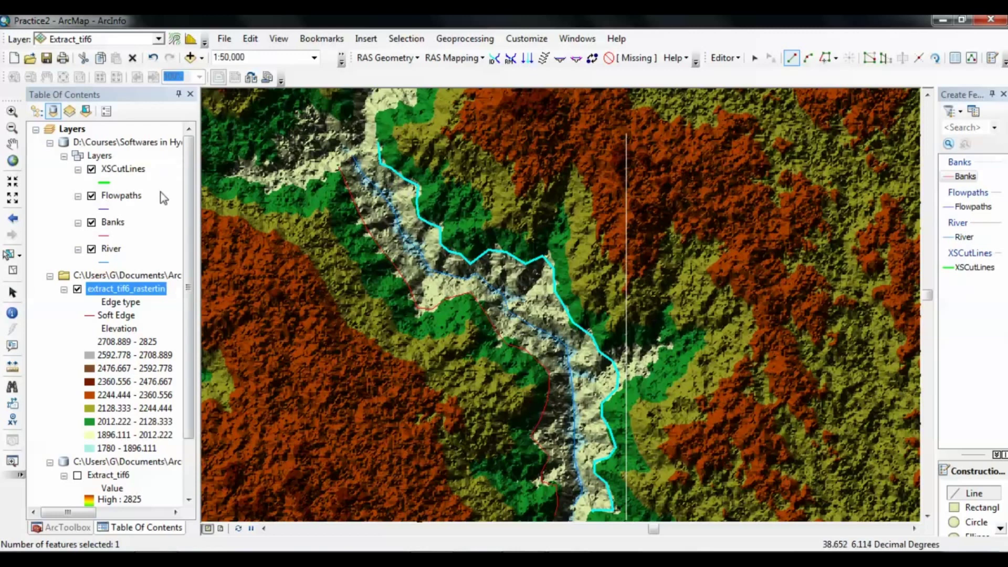
Stop the edit session and save the Banks edits
left_click(737, 58)
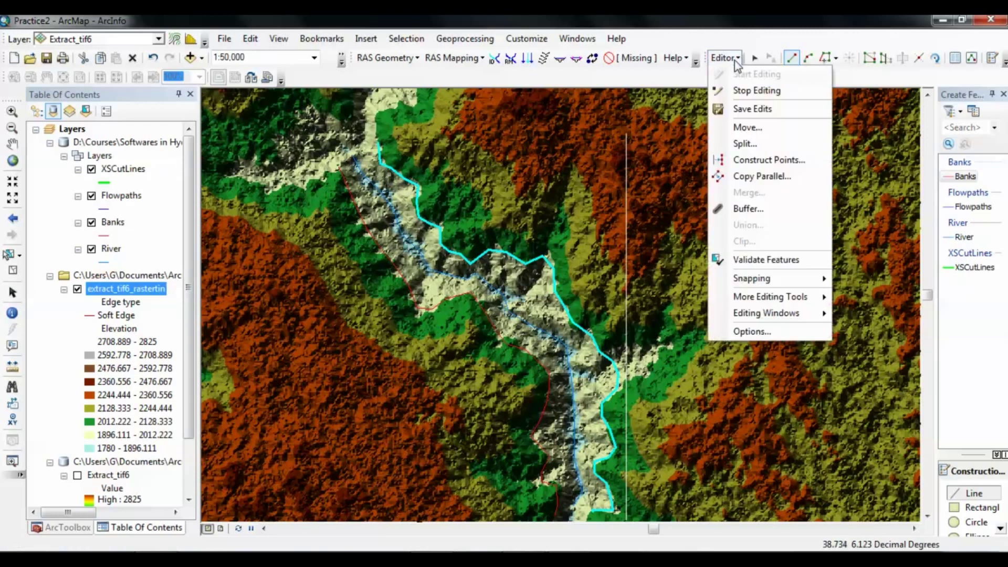
left_click(743, 100)
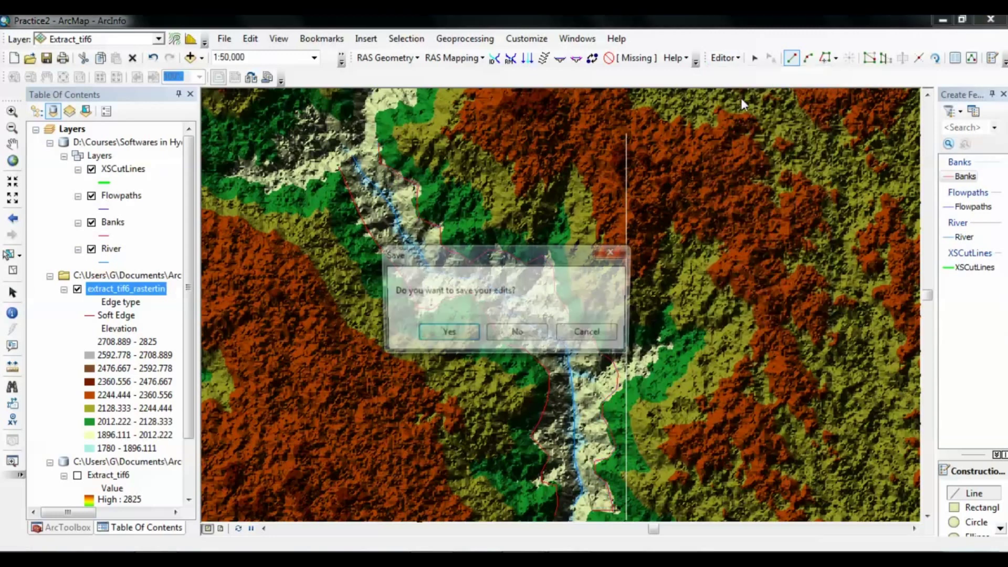
left_click(459, 329)
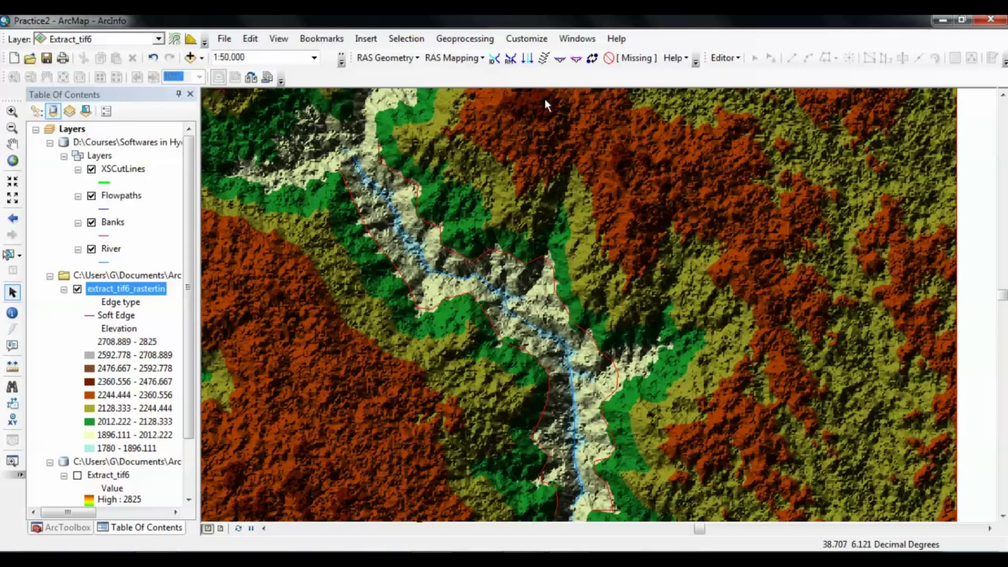
Start an edit session on the Flowpaths layer and choose the Flowpaths template for drawing line features
left_click(727, 57)
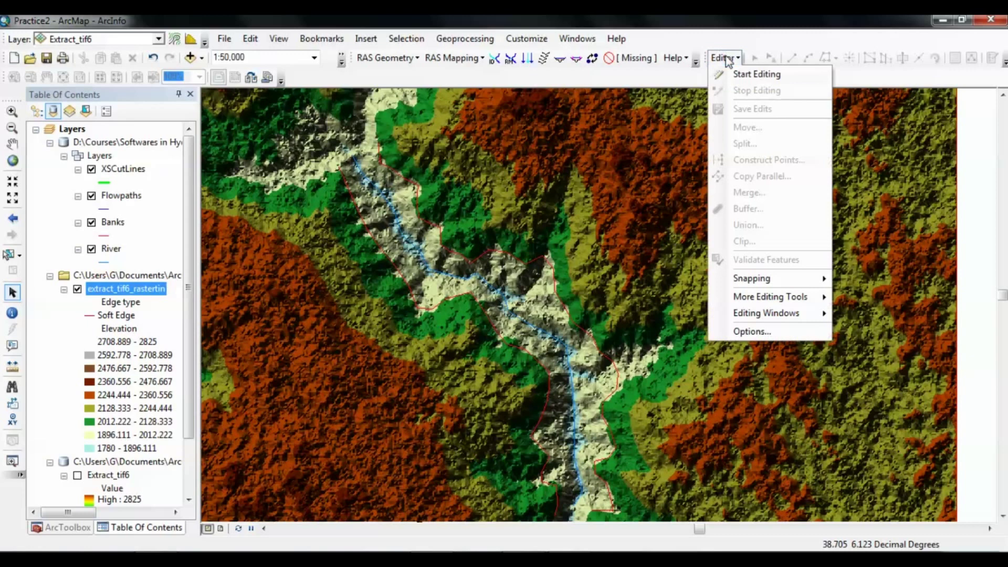
left_click(736, 83)
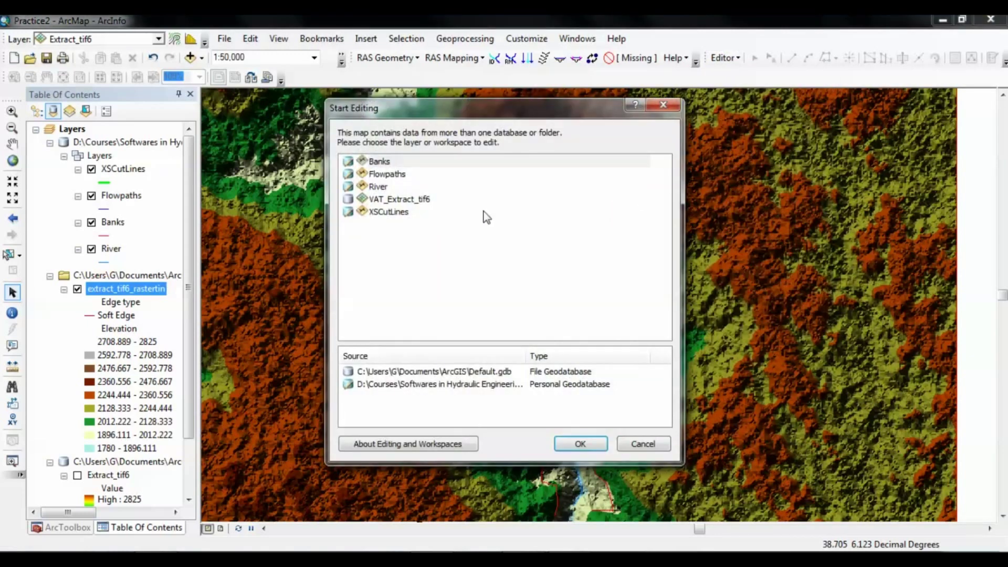
left_click(381, 175)
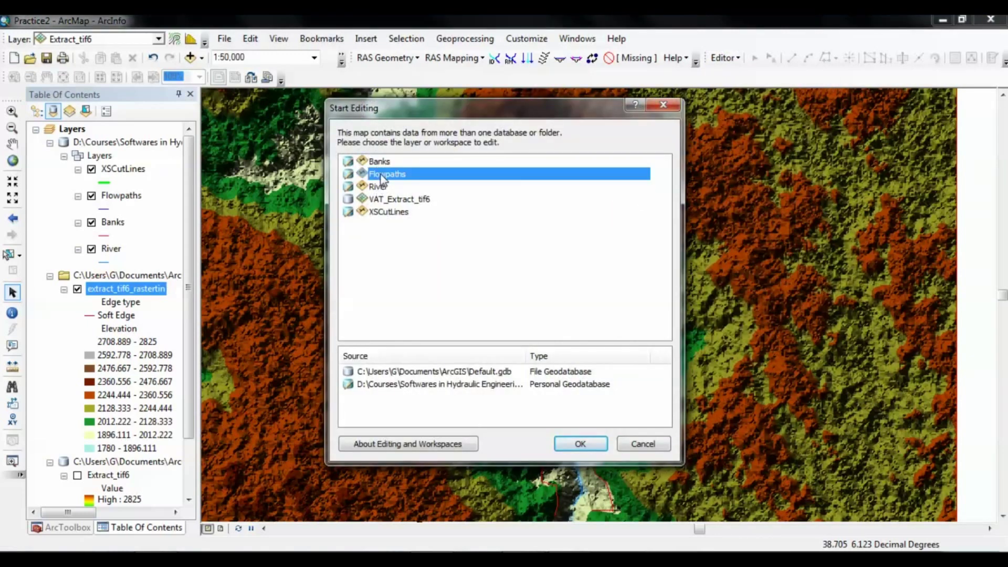
left_click(572, 439)
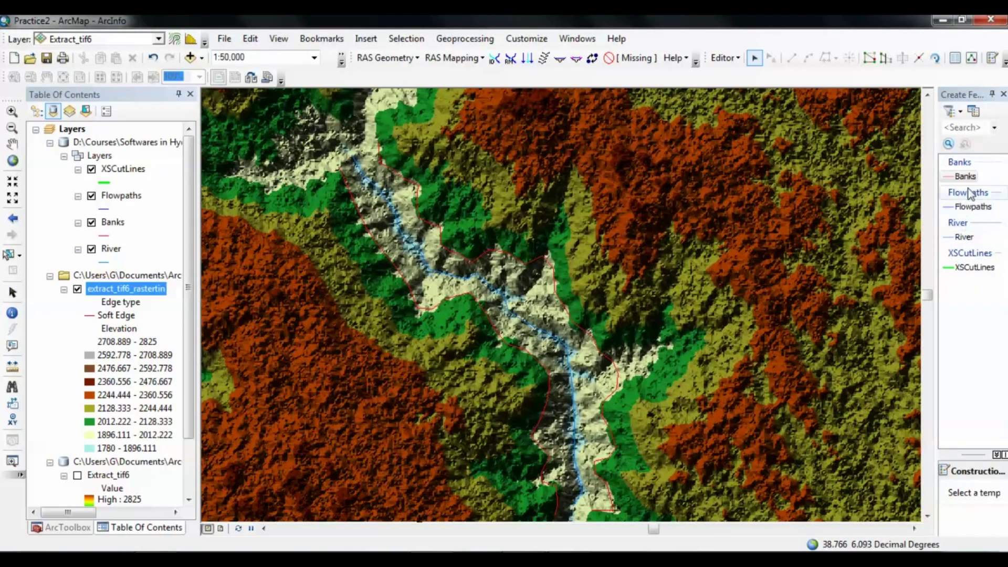
left_click(982, 208)
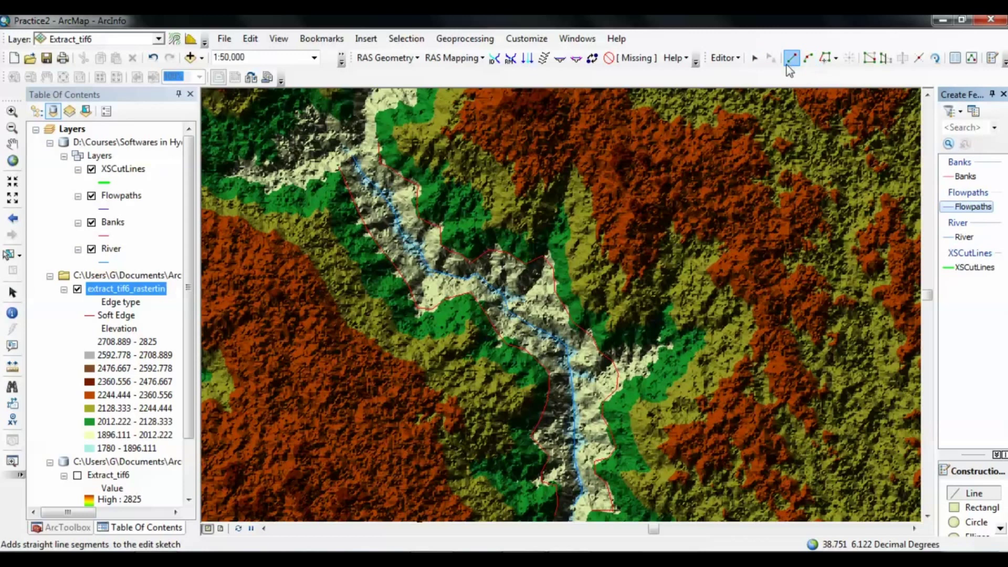
Digitize the flow path just outside the western bank line from north to south and finish the sketch
left_click(326, 175)
left_click(335, 210)
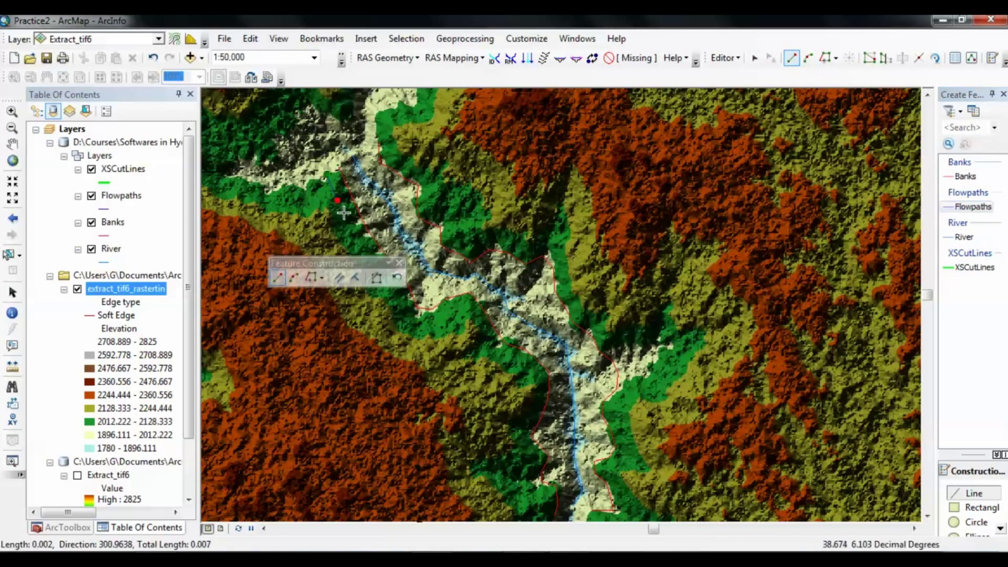
left_click(347, 220)
left_click(360, 245)
left_click(373, 269)
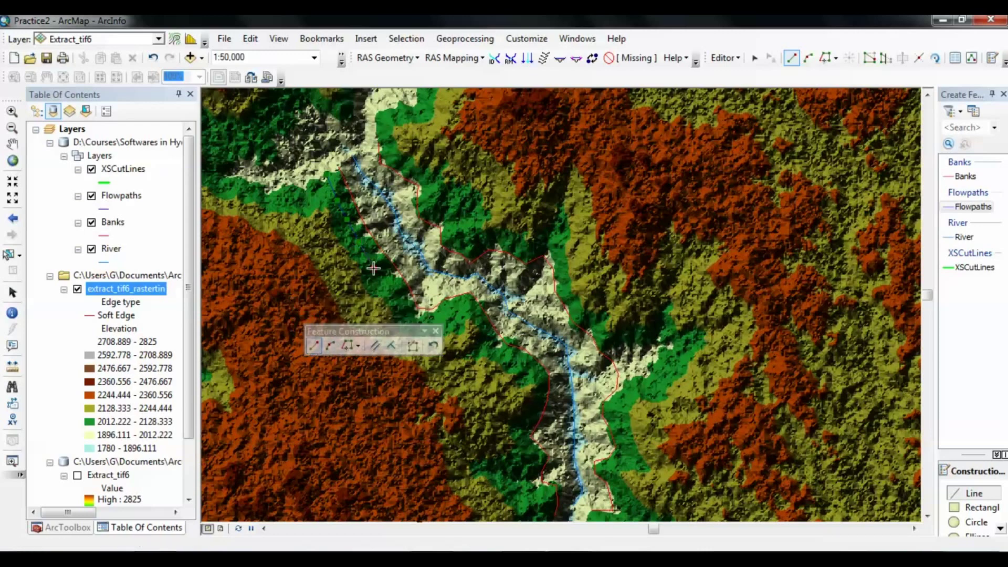
left_click(393, 297)
left_click(407, 310)
left_click(420, 321)
left_click(436, 318)
left_click(447, 314)
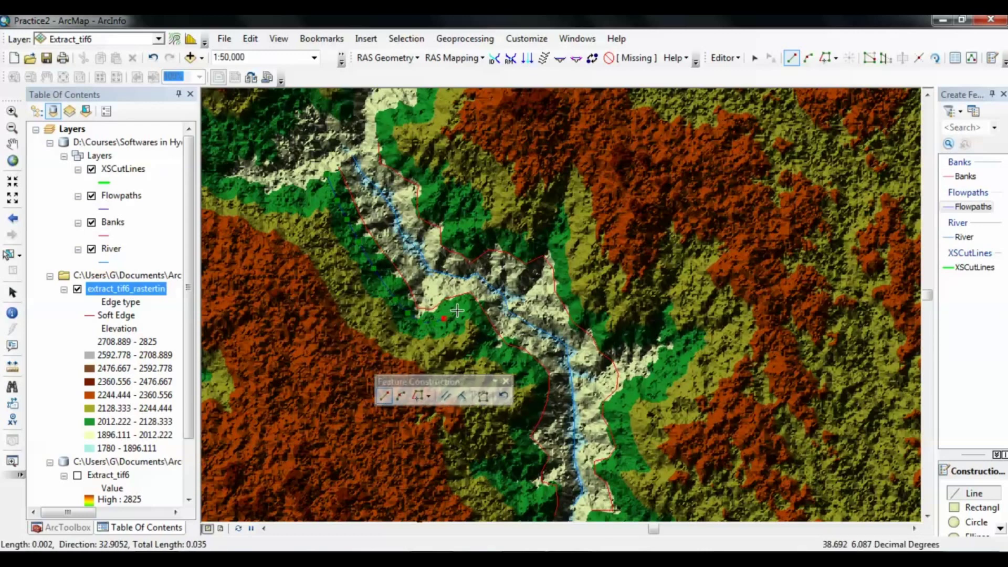
left_click(462, 310)
left_click(474, 318)
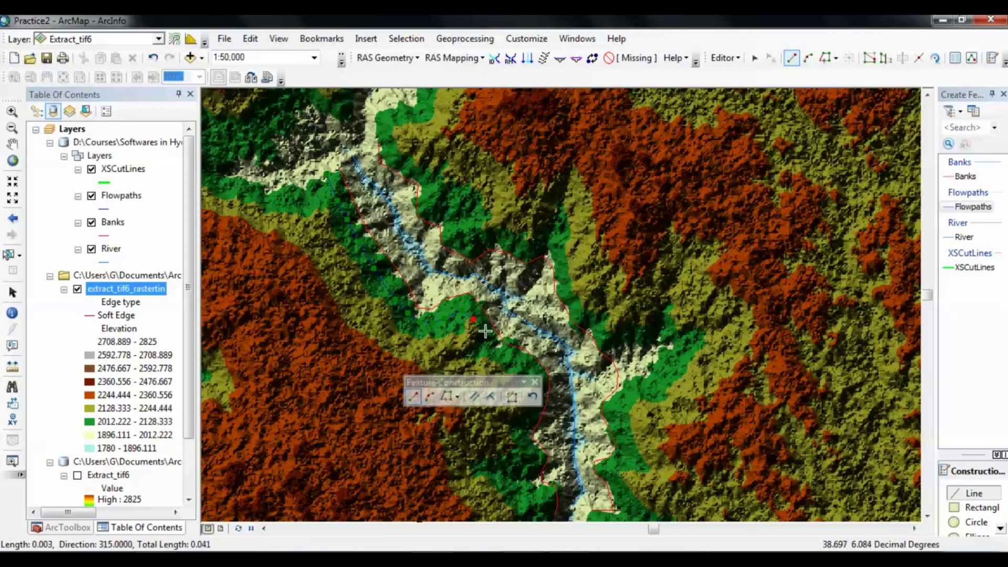
left_click(486, 333)
left_click(504, 351)
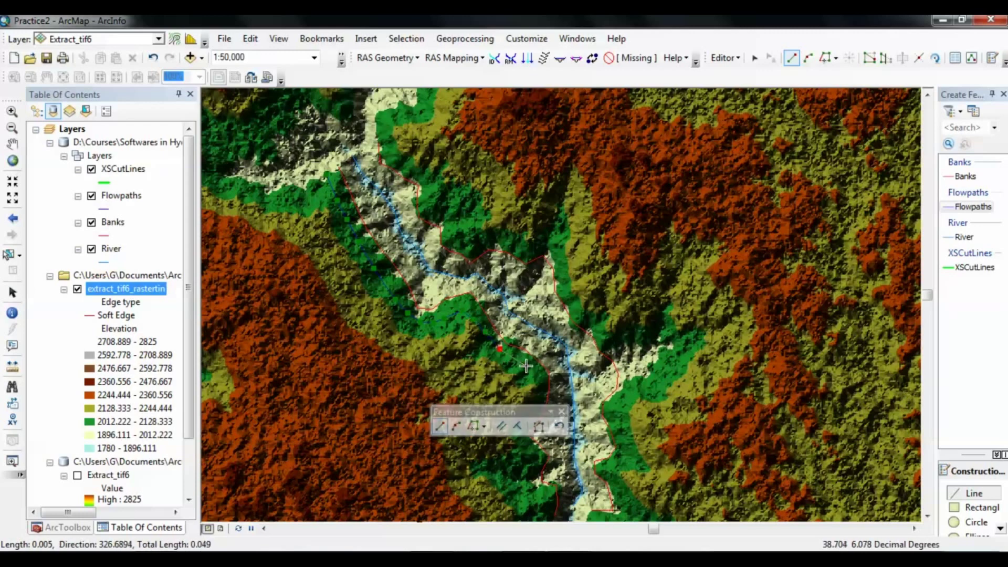
left_click(527, 365)
left_click(533, 386)
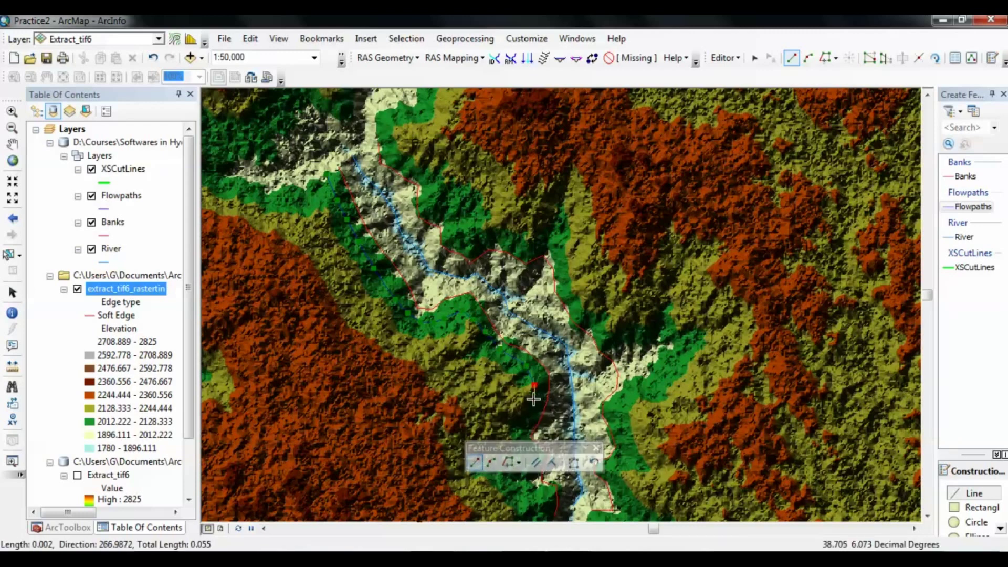
left_click(533, 400)
left_click(525, 418)
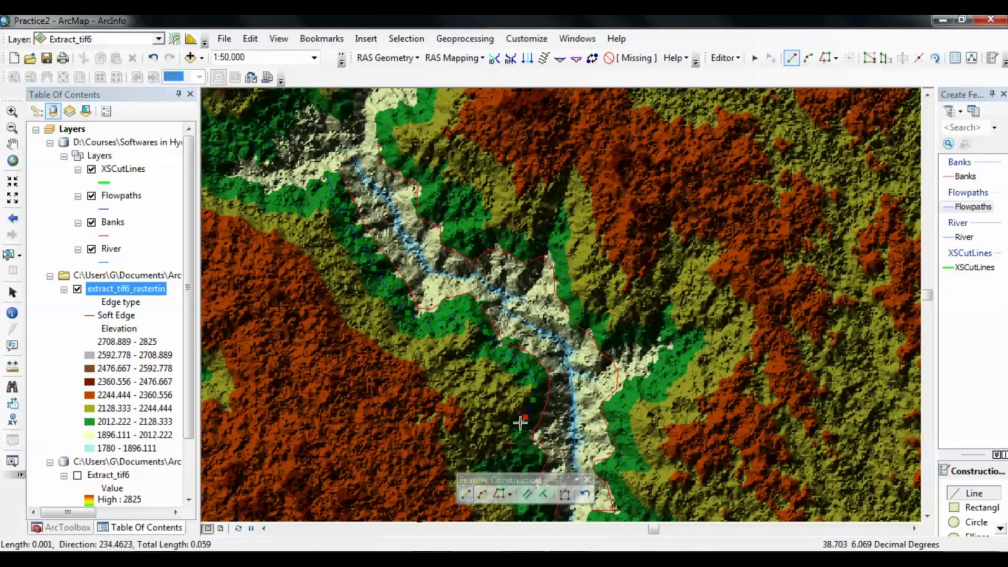
left_click(521, 430)
left_click(520, 445)
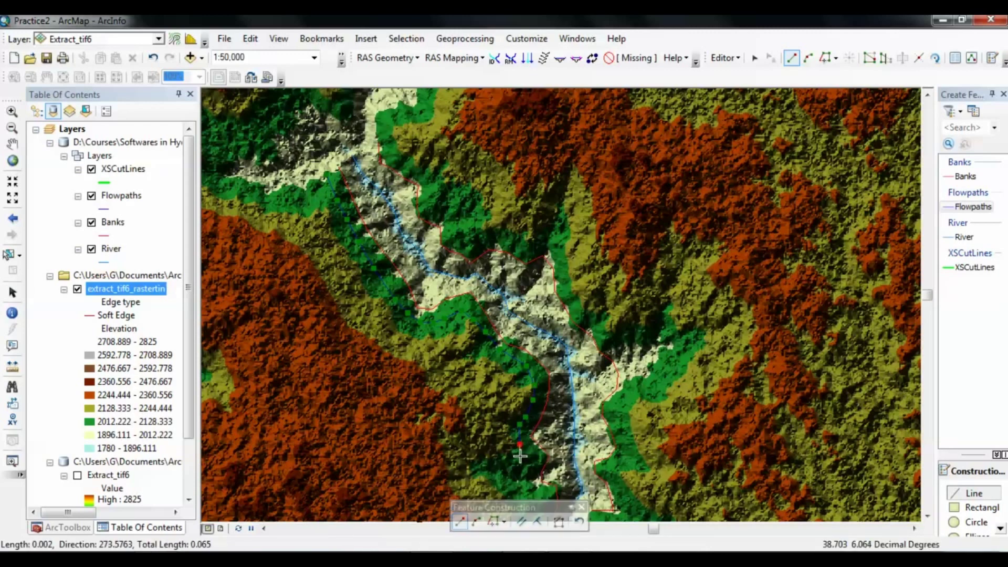
left_click(521, 462)
left_click(524, 478)
left_click(529, 497)
double_click(537, 512)
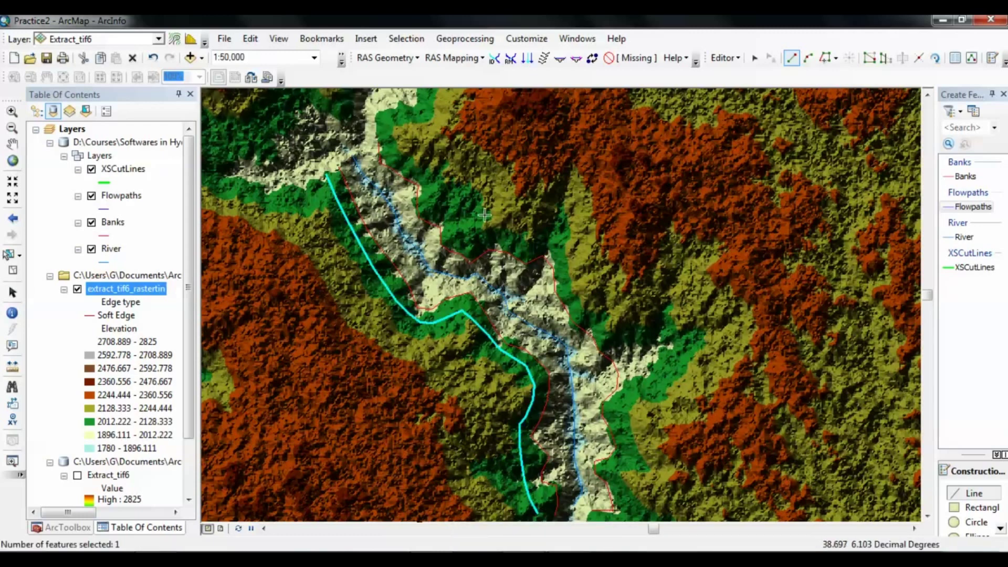
Digitize the flow path just outside the eastern bank line from north to south, about 0.084 decimal degrees long, and finish the sketch
left_click(388, 134)
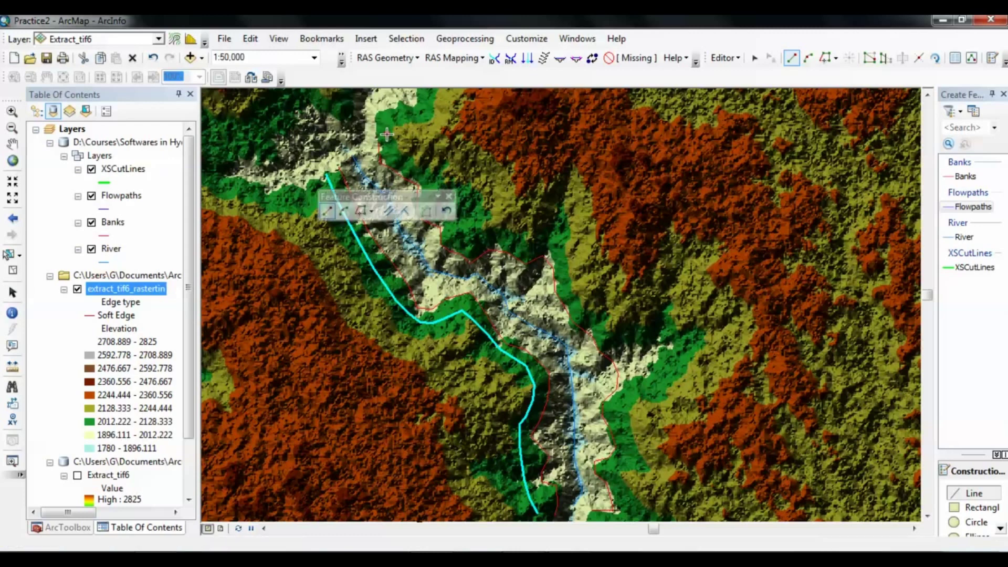
left_click(399, 153)
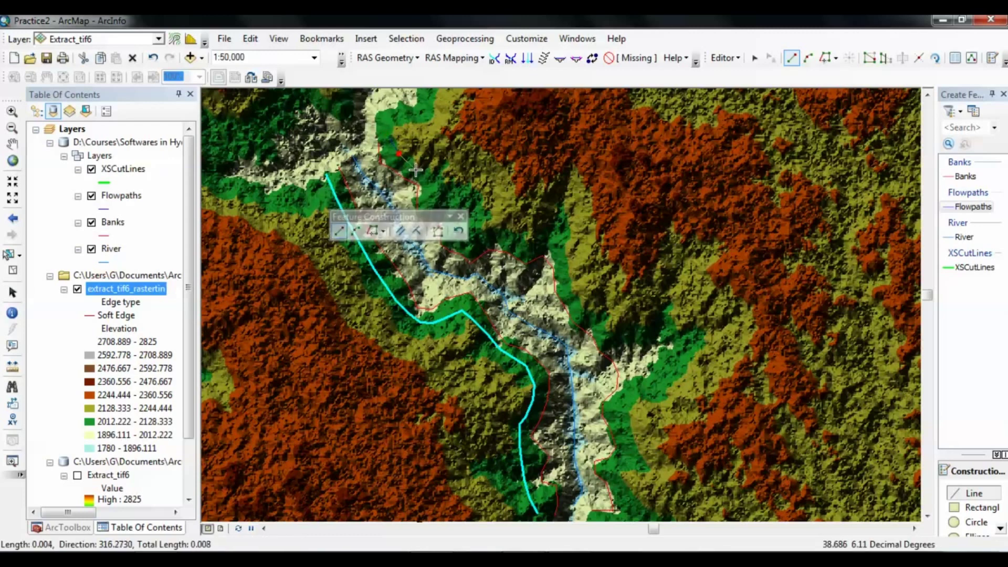
left_click(424, 174)
left_click(433, 190)
left_click(443, 210)
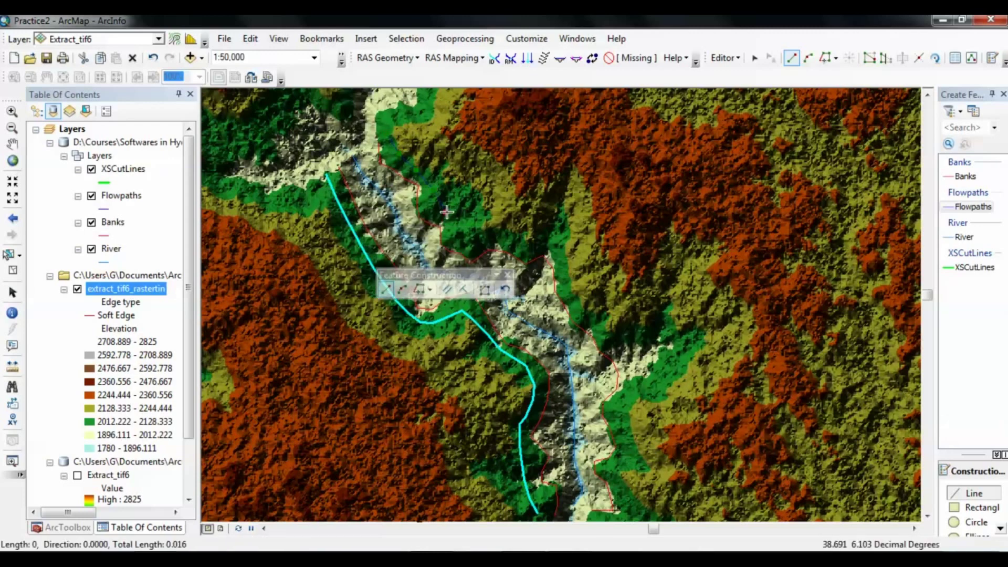
left_click(455, 226)
left_click(474, 234)
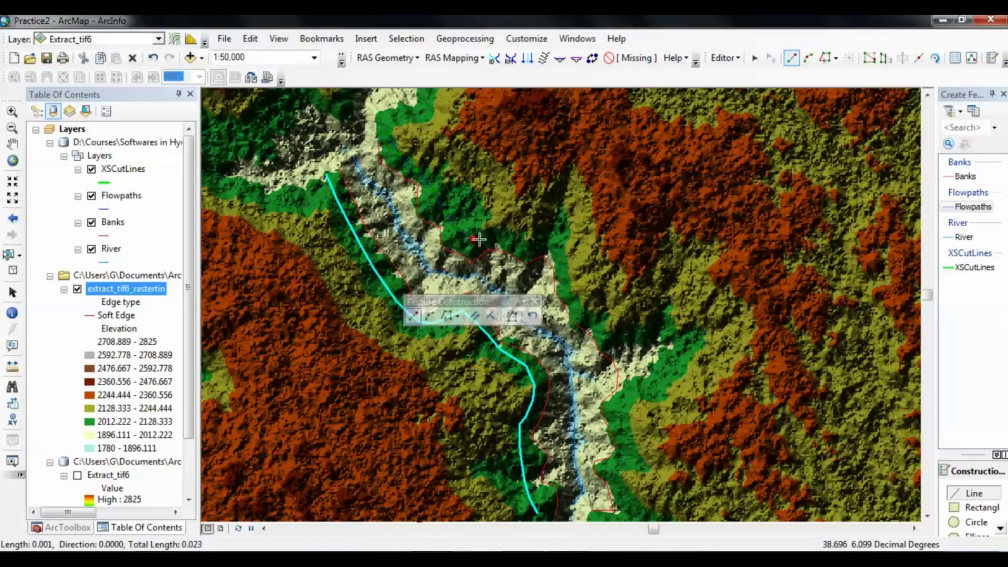
left_click(503, 239)
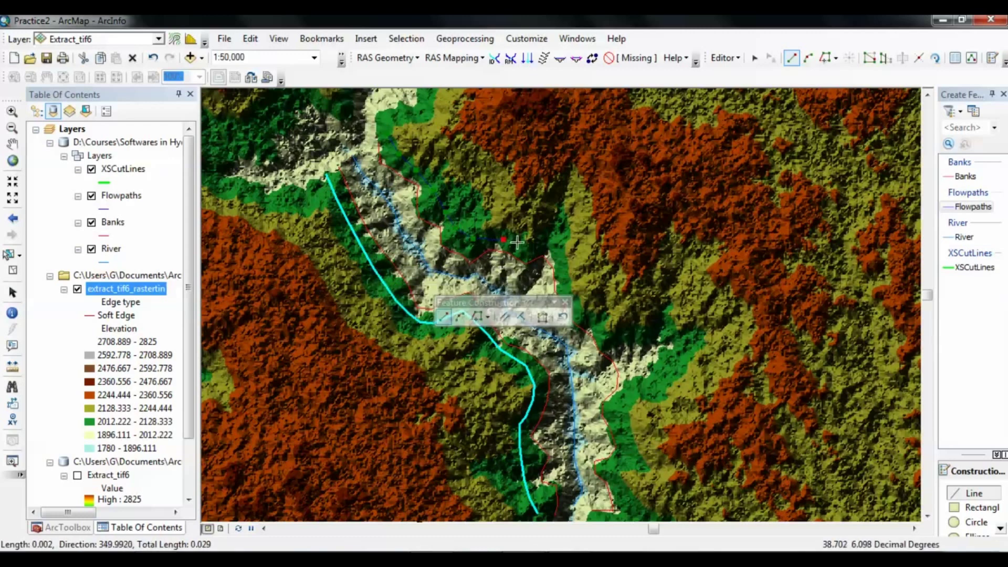
left_click(549, 248)
left_click(565, 276)
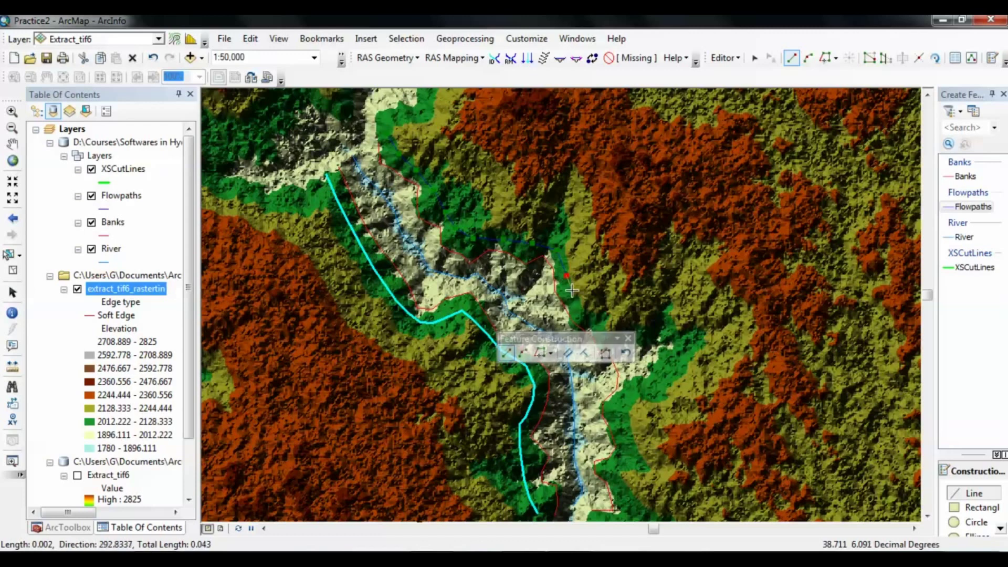
left_click(575, 296)
left_click(585, 315)
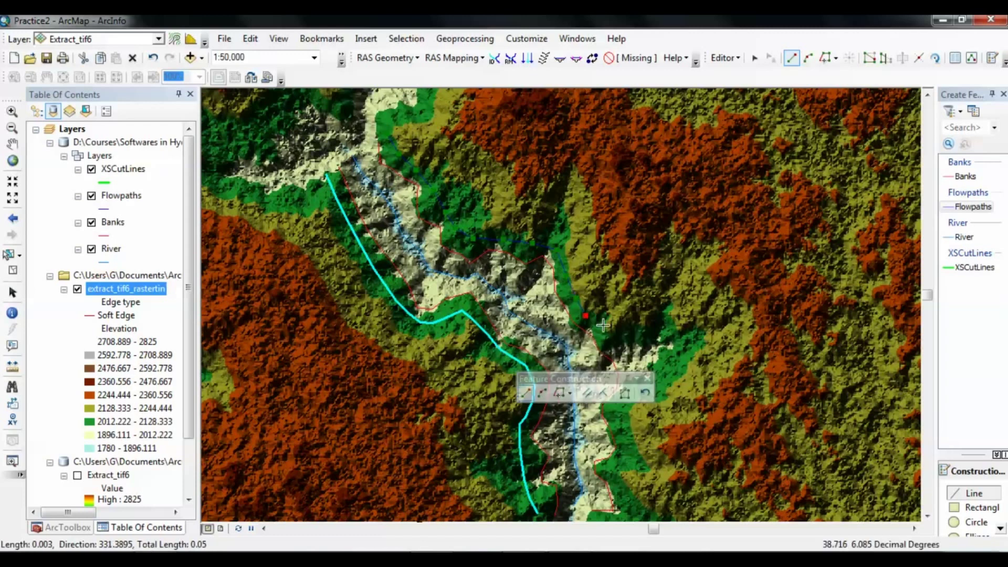
left_click(604, 327)
left_click(623, 351)
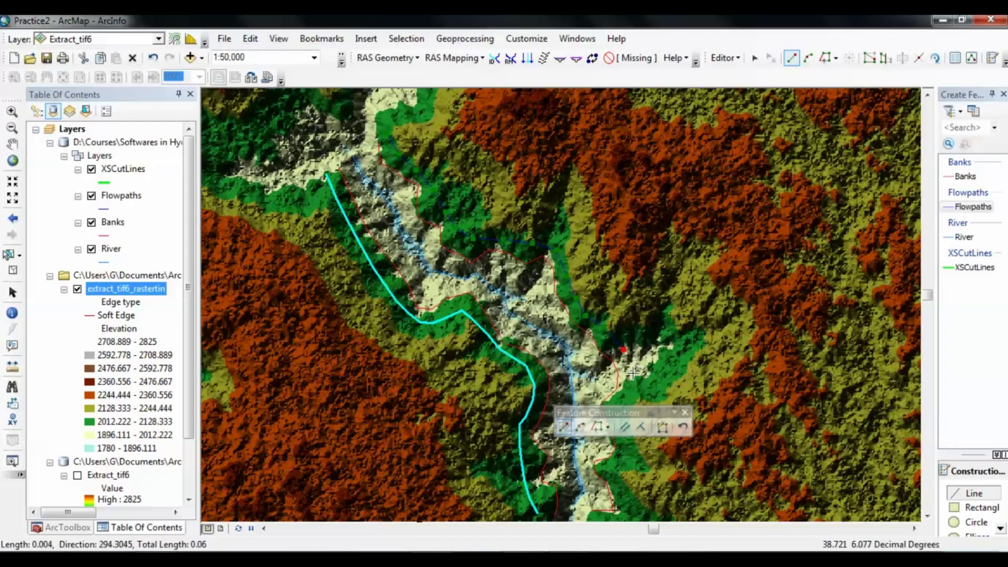
left_click(633, 379)
left_click(629, 398)
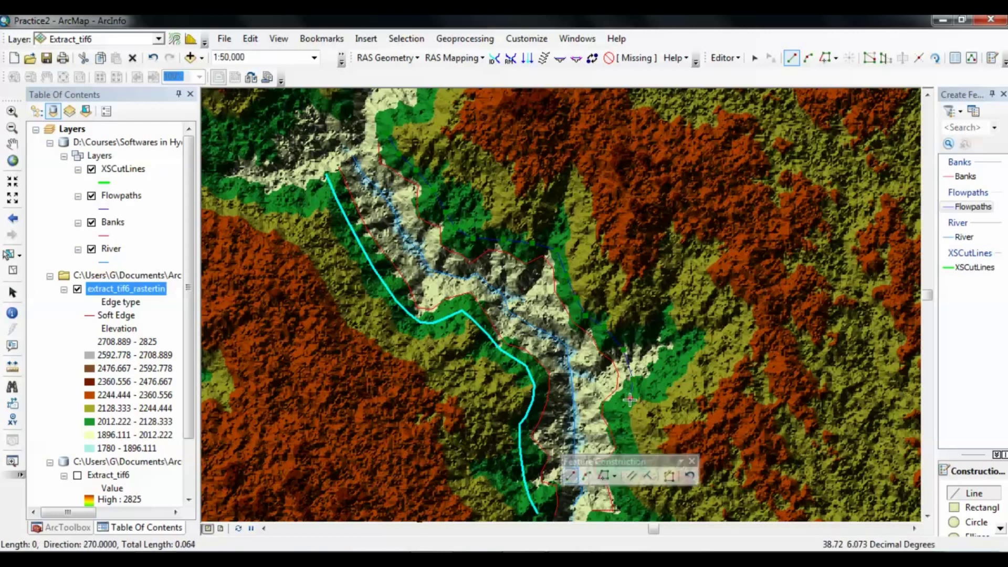
left_click(627, 428)
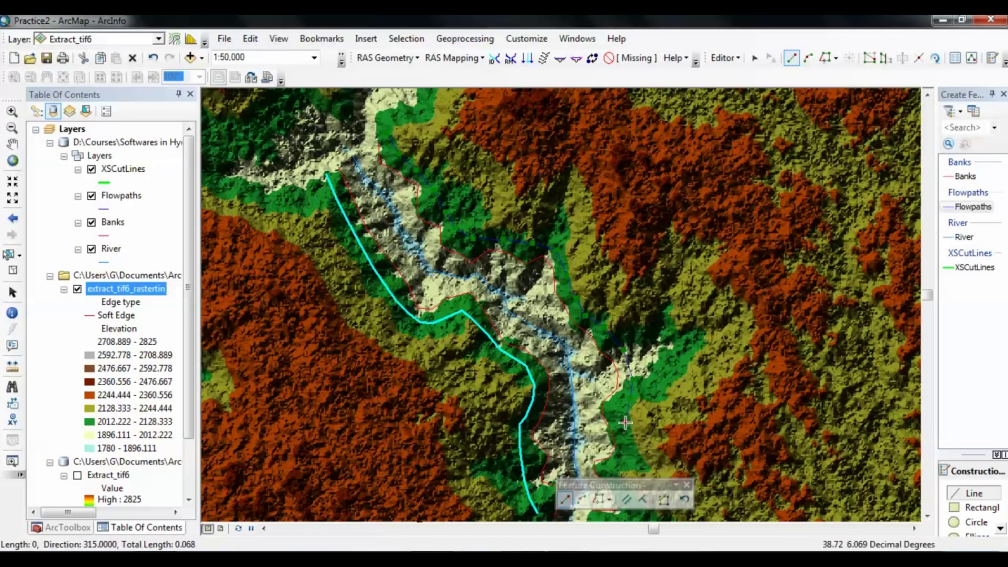
left_click(634, 452)
left_click(632, 472)
left_click(628, 489)
left_click(633, 513)
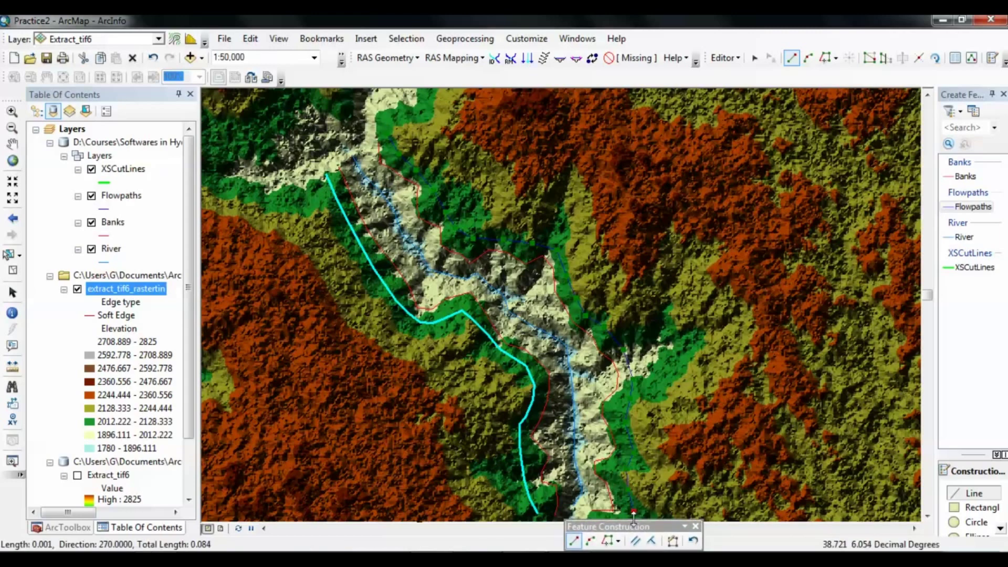
double_click(634, 514)
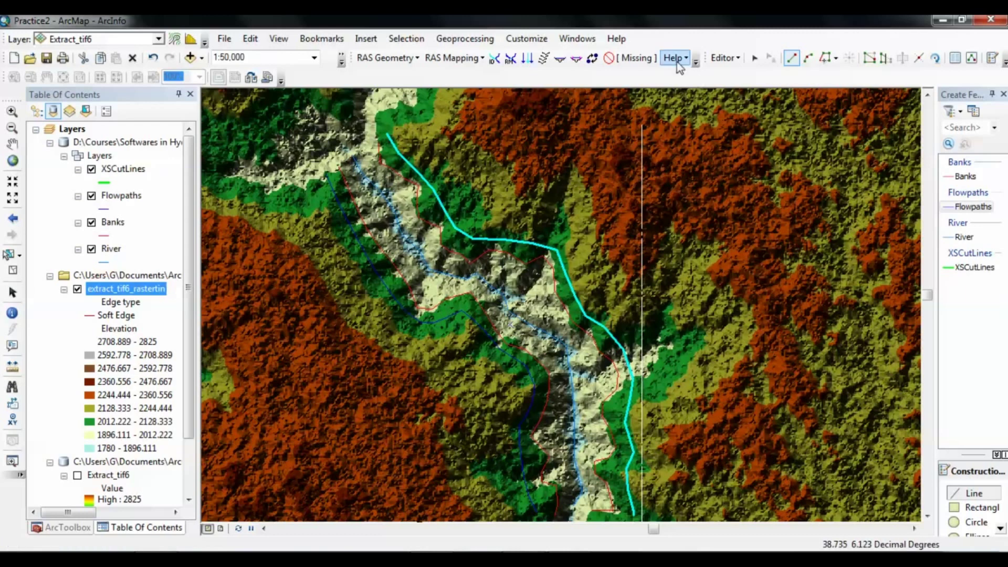
Stop the edit session and save the Flowpaths edits
left_click(735, 59)
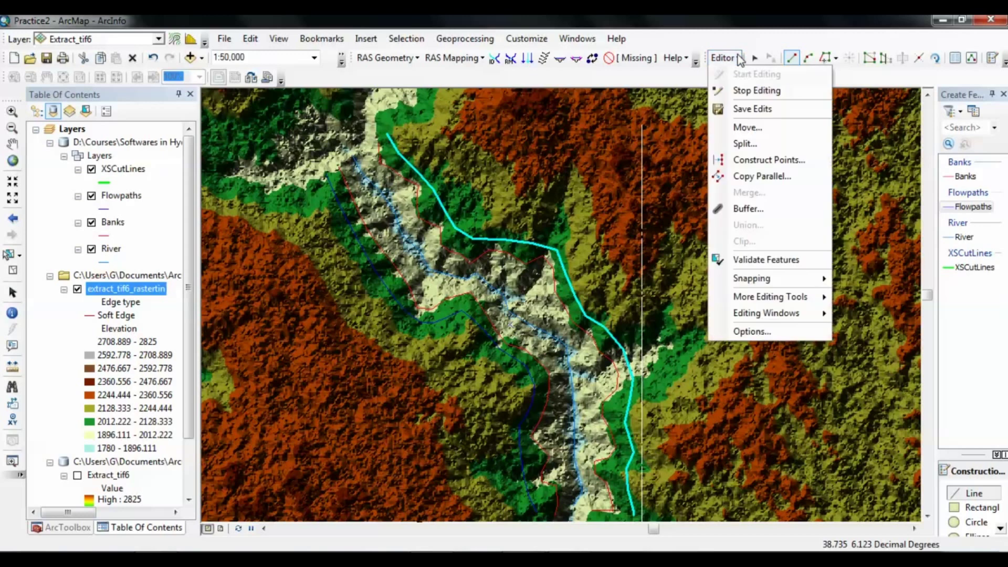
left_click(744, 90)
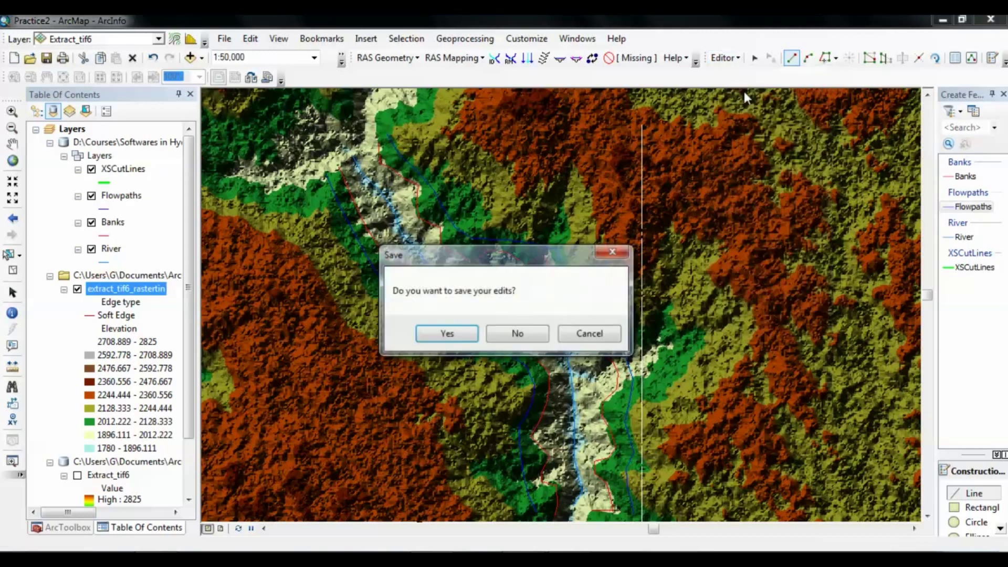
left_click(467, 334)
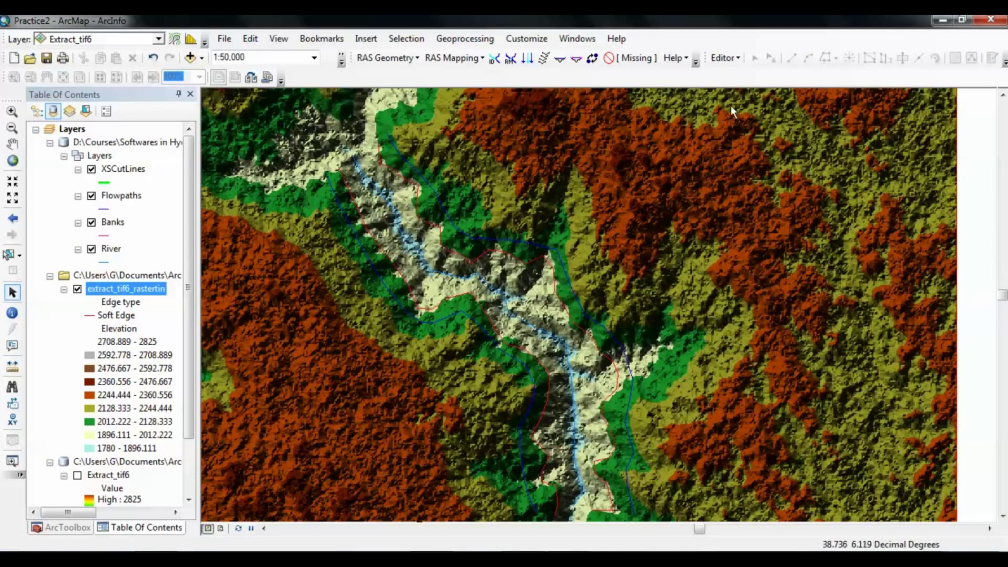
Start an edit session on the XSCutLines layer and choose the XSCutLines template for drawing line features
left_click(738, 60)
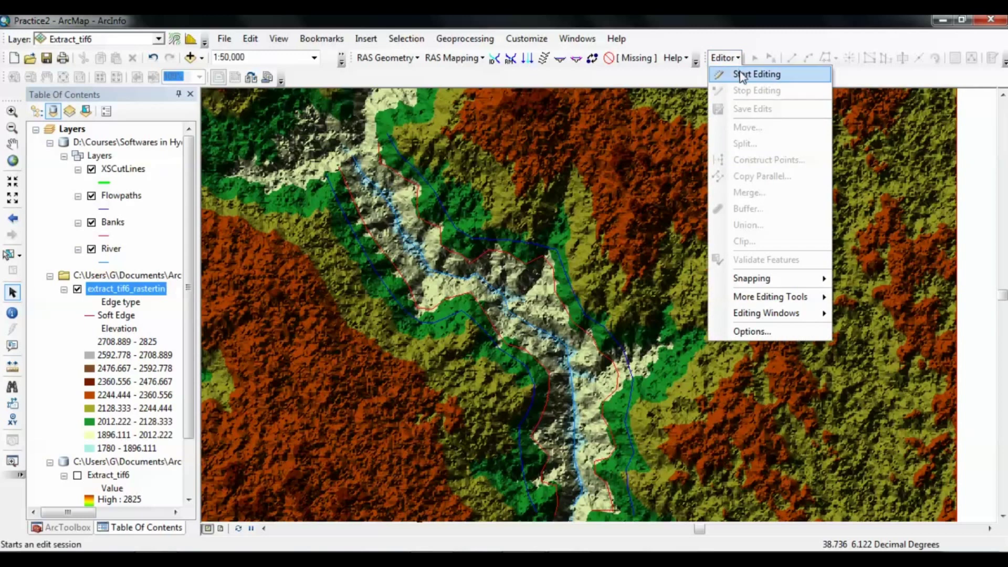
left_click(742, 77)
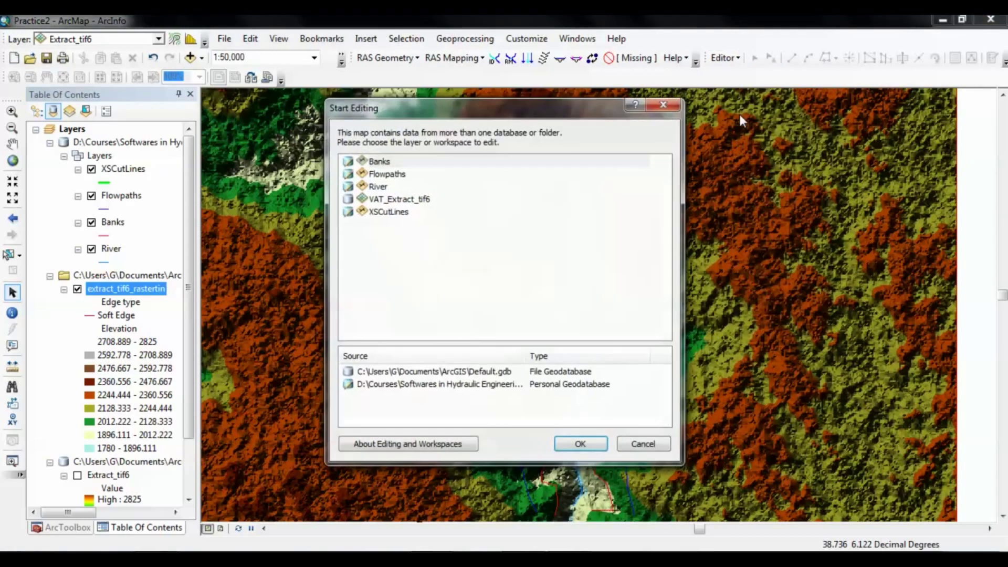
left_click(411, 211)
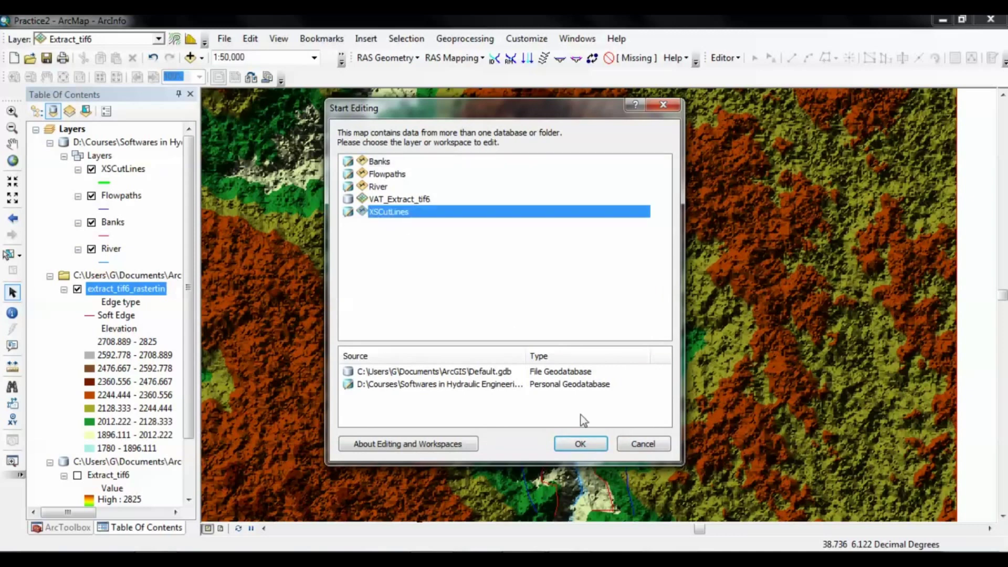
left_click(580, 445)
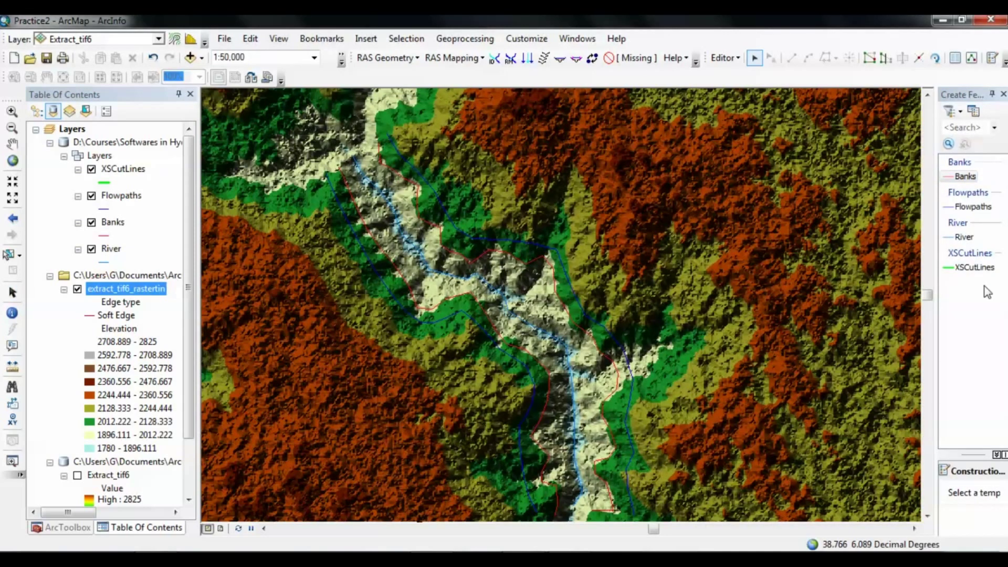
left_click(976, 269)
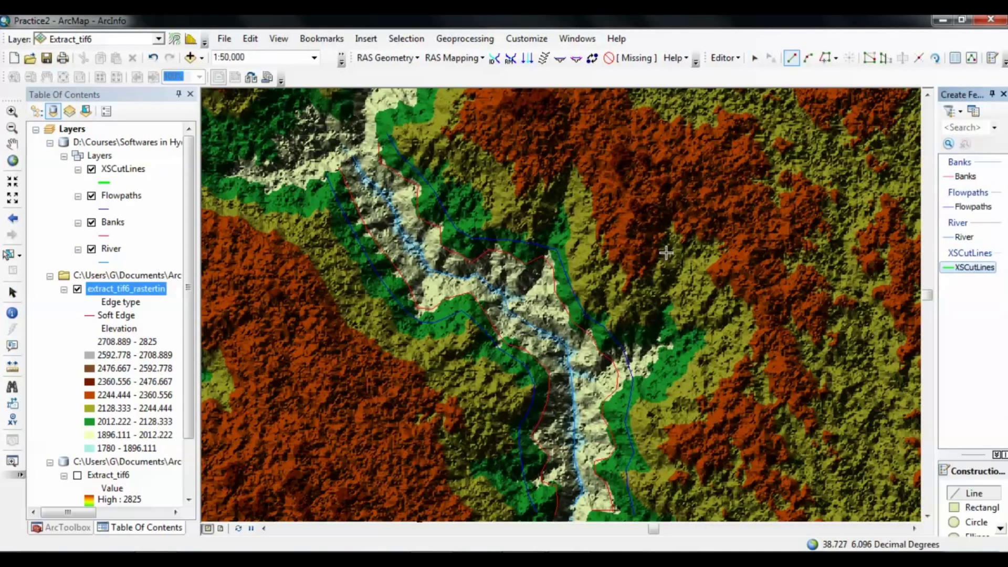
Digitize five cross-section lines from west to east across both flow paths along the river's straight northern reach
left_click(316, 195)
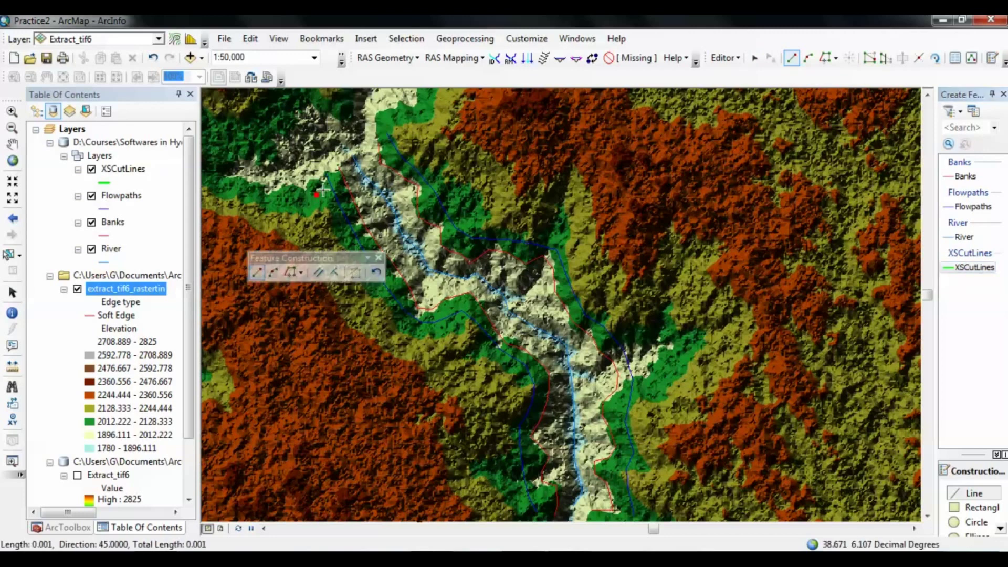
double_click(404, 147)
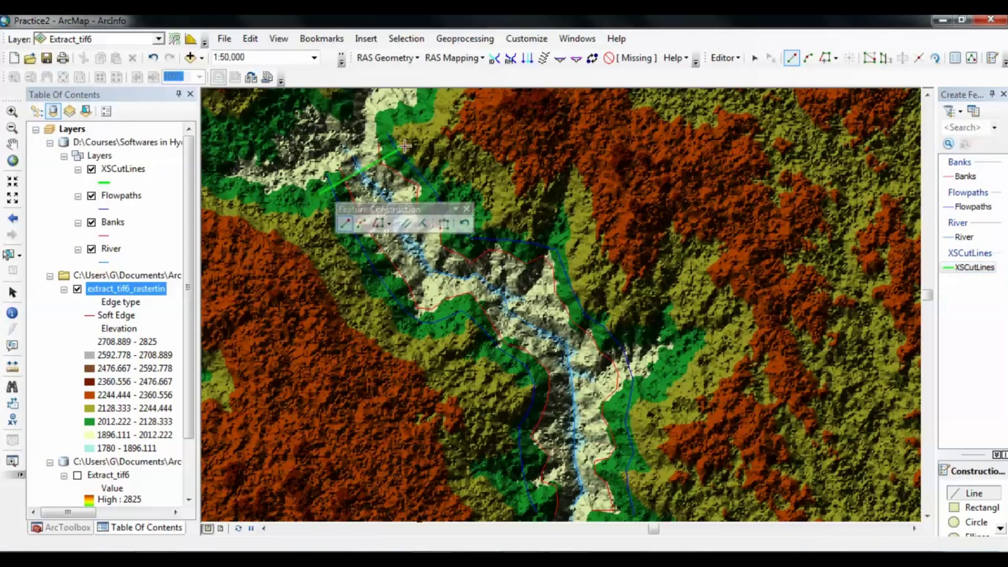
left_click(335, 215)
double_click(429, 171)
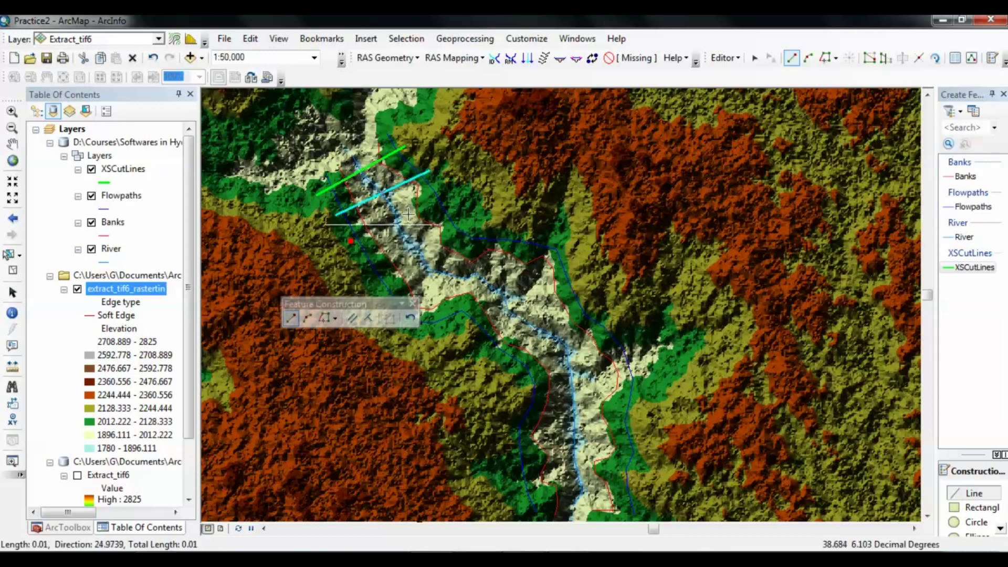
double_click(445, 192)
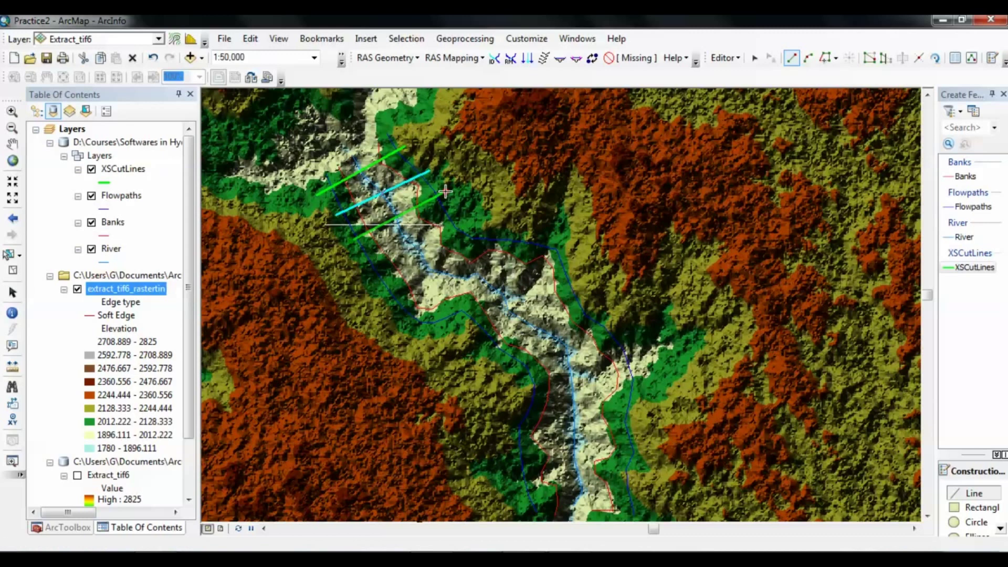
left_click(366, 269)
double_click(458, 220)
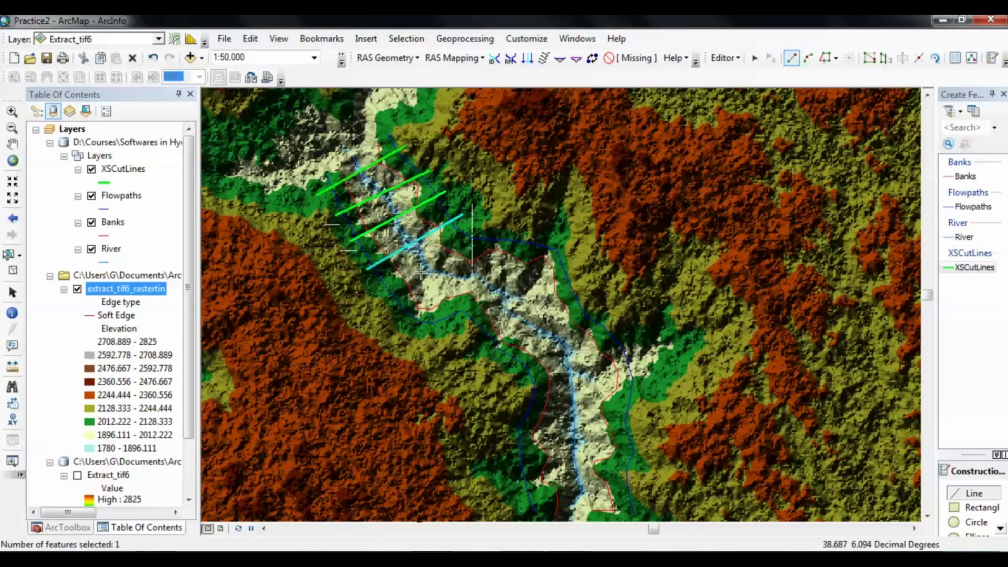
left_click(386, 297)
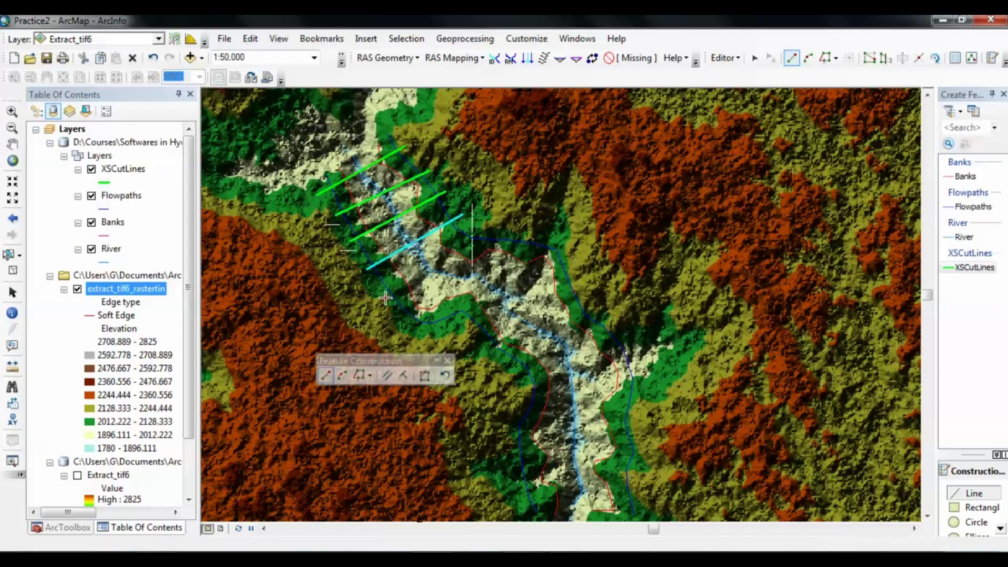
double_click(476, 231)
Digitize four cross-section lines, each about 0.02 decimal degrees long, from west to east across the flow paths at the river's middle bend
left_click(401, 316)
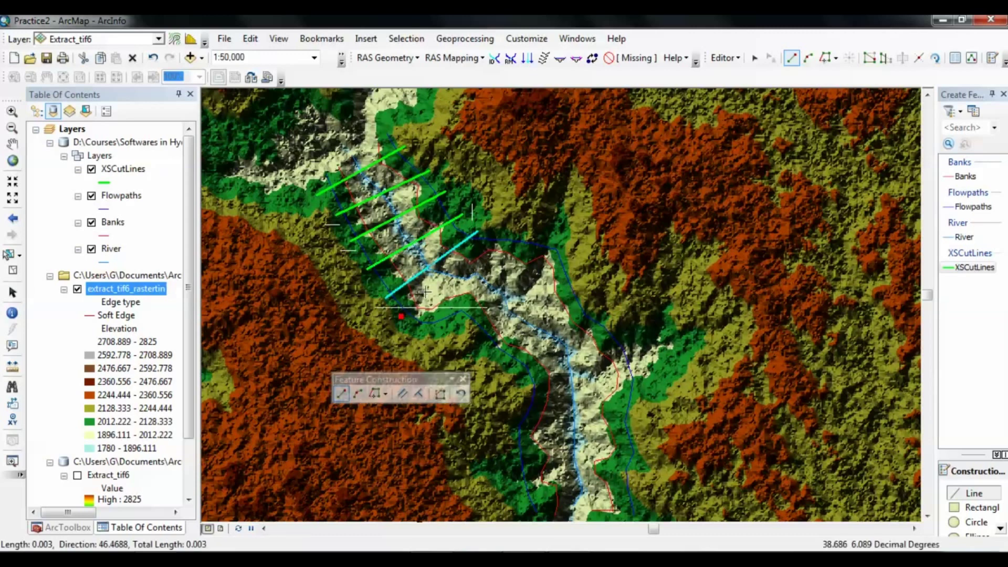
double_click(500, 234)
left_click(425, 326)
double_click(520, 240)
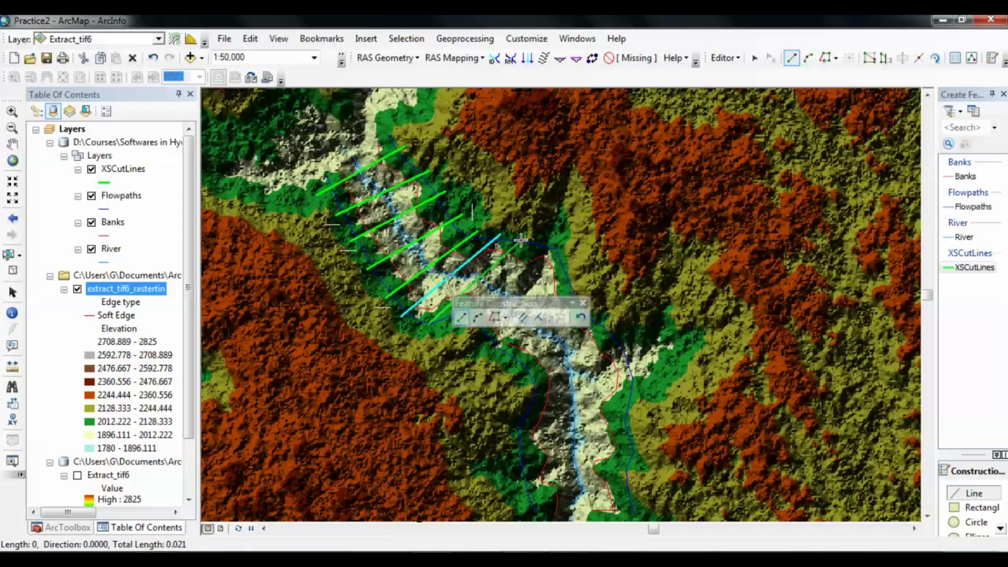
left_click(466, 328)
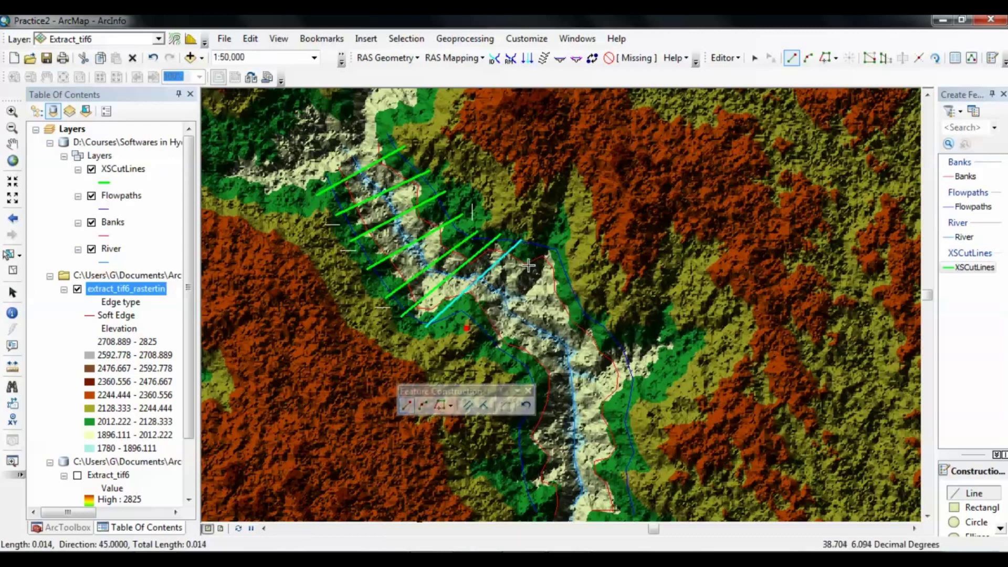
double_click(543, 244)
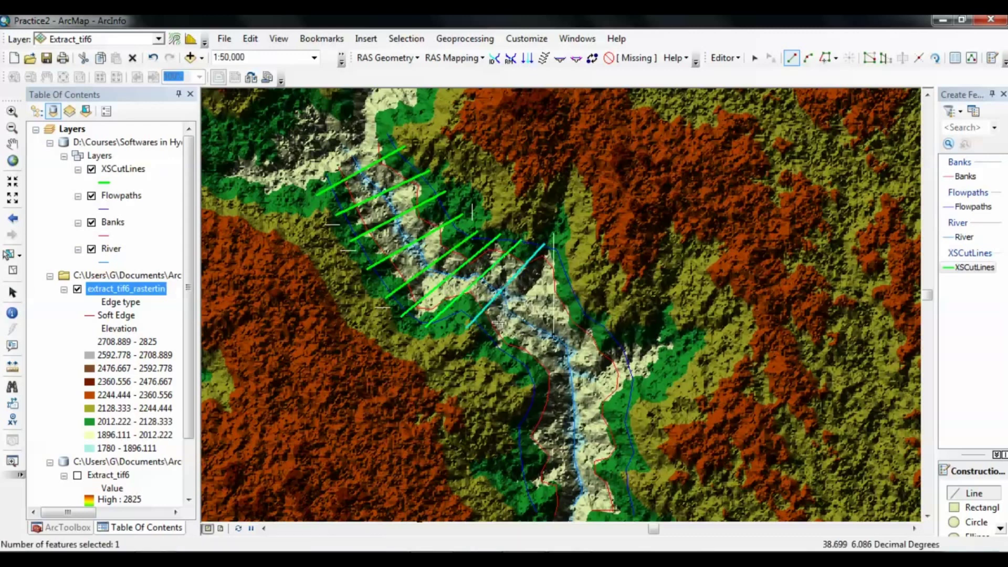
left_click(481, 345)
double_click(573, 268)
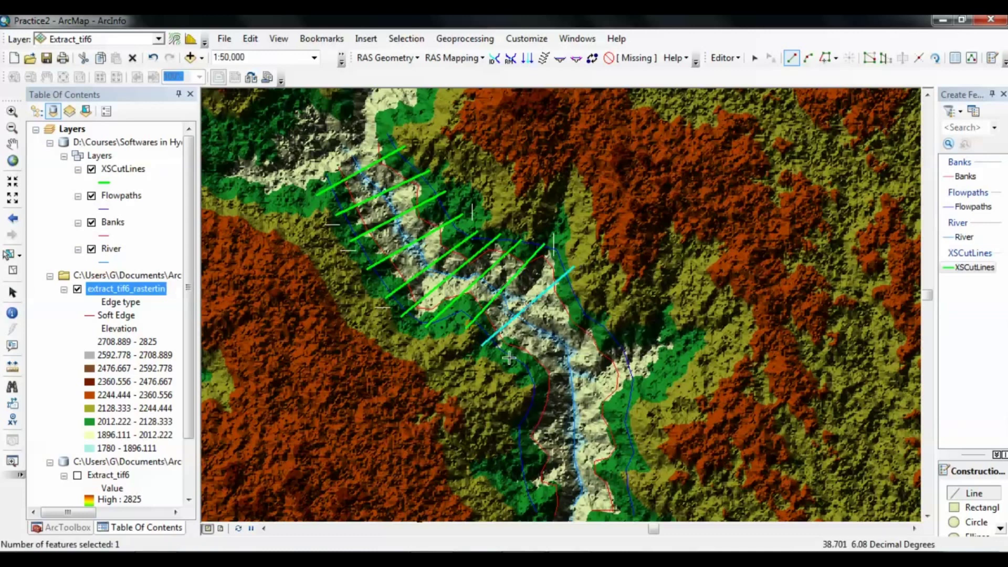
Digitize three cross-section lines from the western to the eastern flow path where the river turns south
left_click(499, 360)
double_click(593, 298)
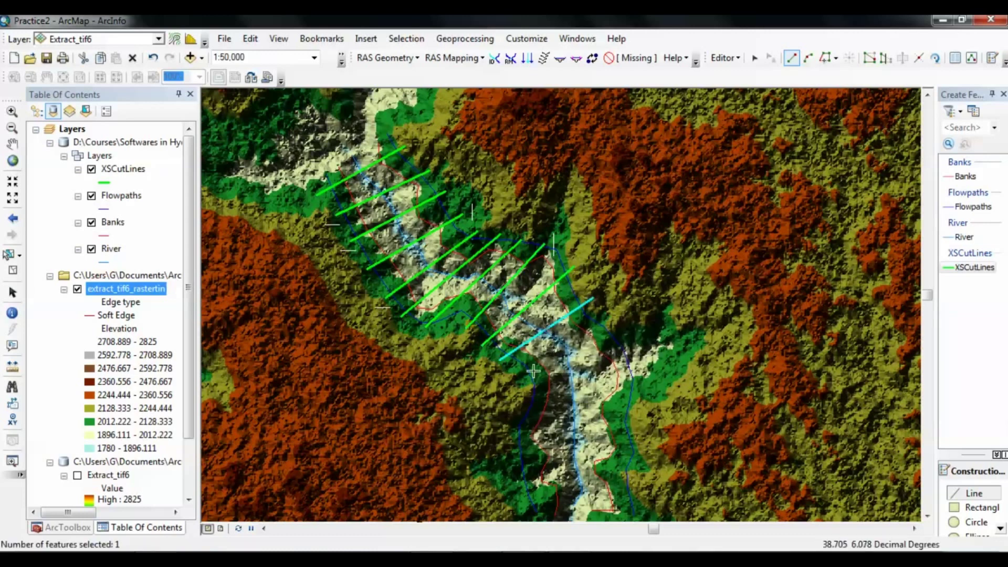
left_click(517, 386)
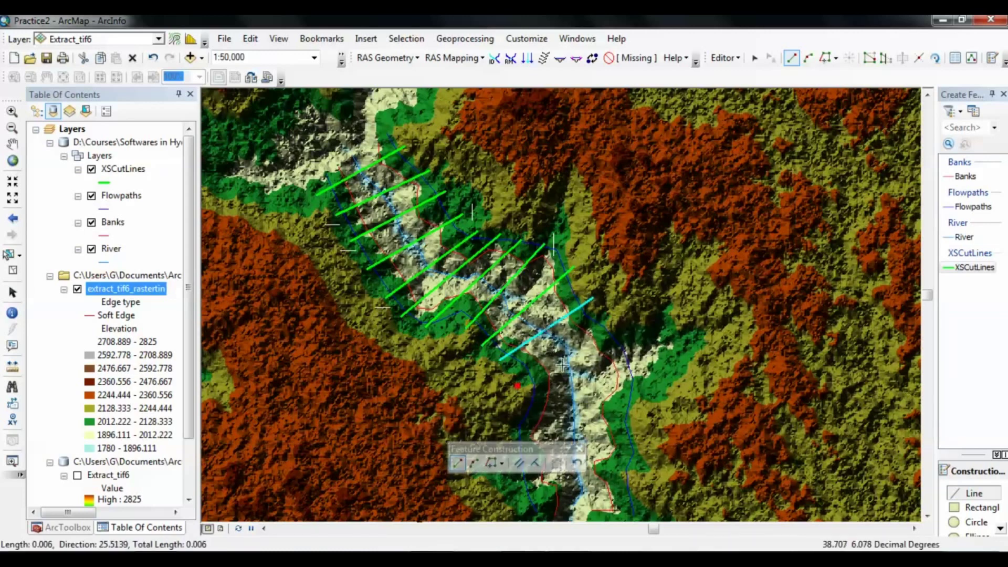
double_click(607, 327)
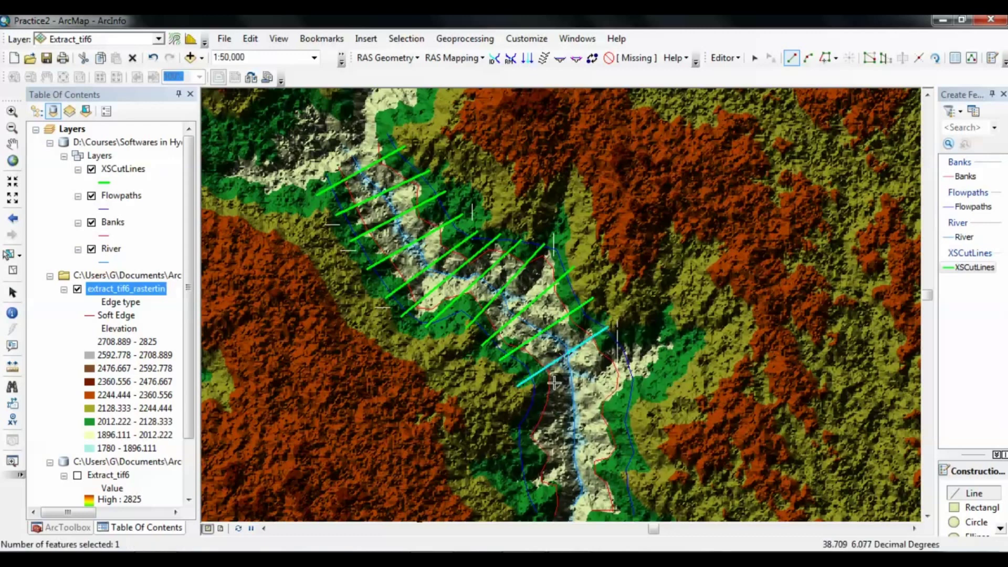
left_click(522, 406)
double_click(635, 349)
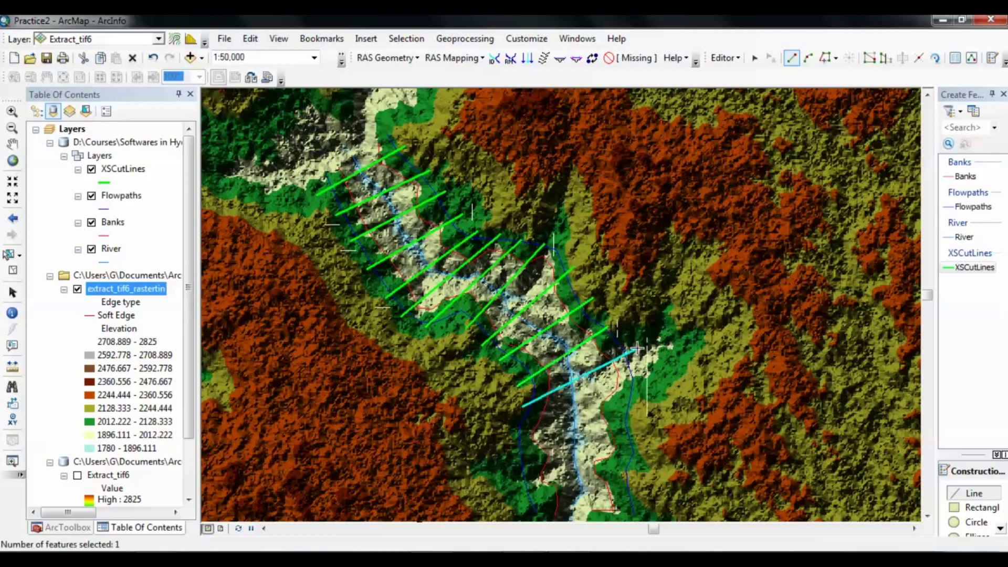
Digitize four cross-section lines, each about 0.02 decimal degrees long, from west to east across the river's southern reach
left_click(508, 437)
left_click(633, 397)
double_click(634, 397)
left_click(514, 457)
double_click(637, 425)
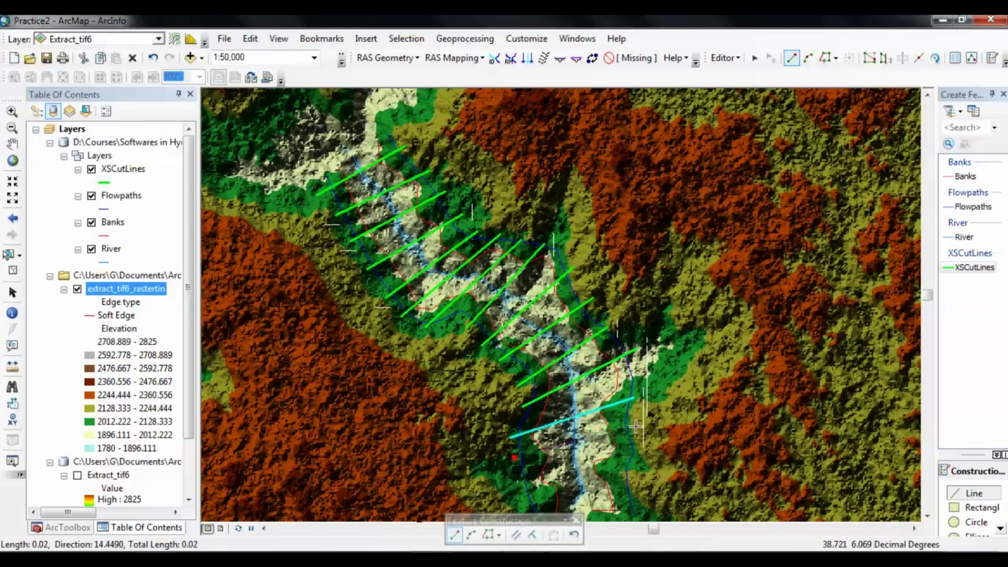
left_click(519, 484)
double_click(636, 464)
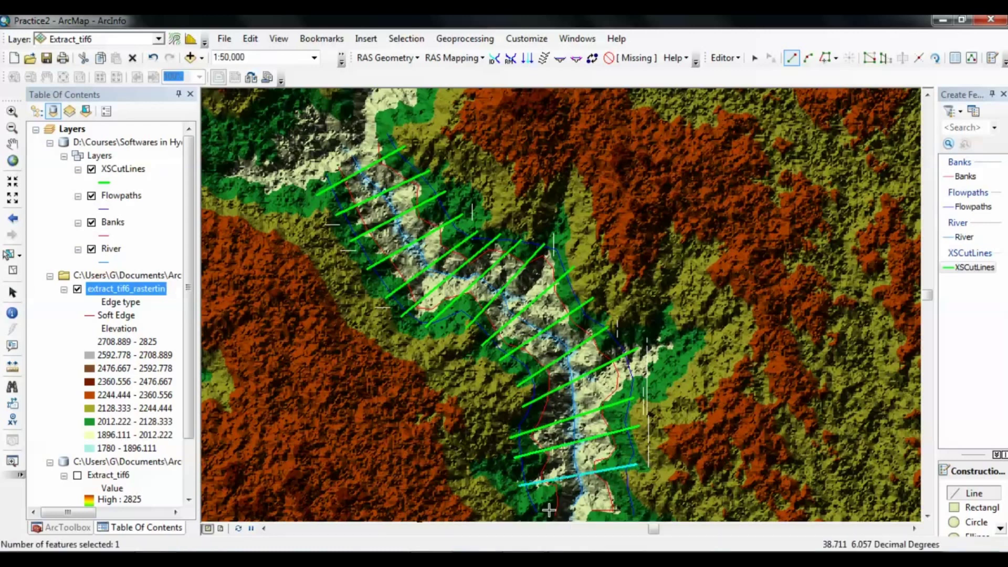
left_click(525, 506)
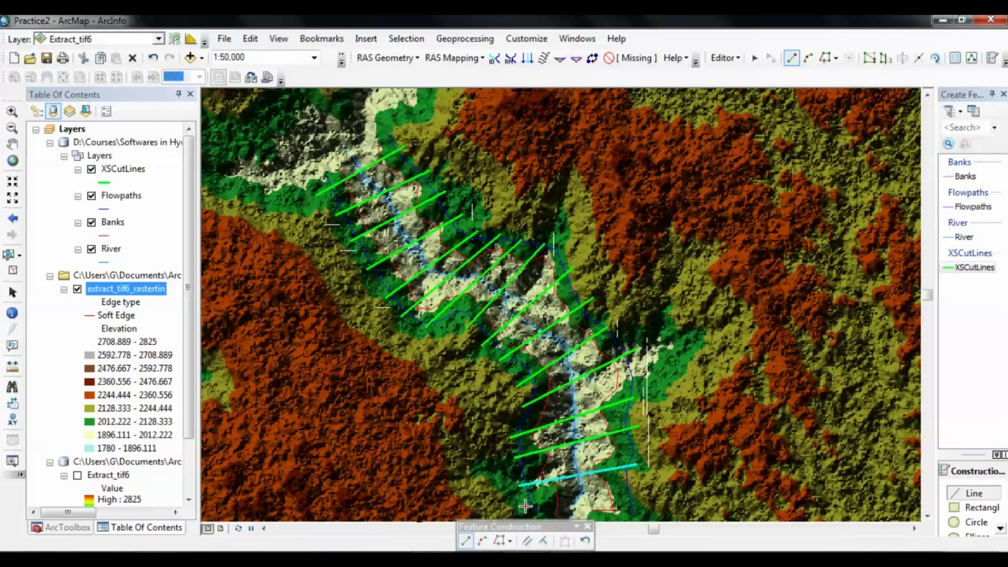
double_click(642, 488)
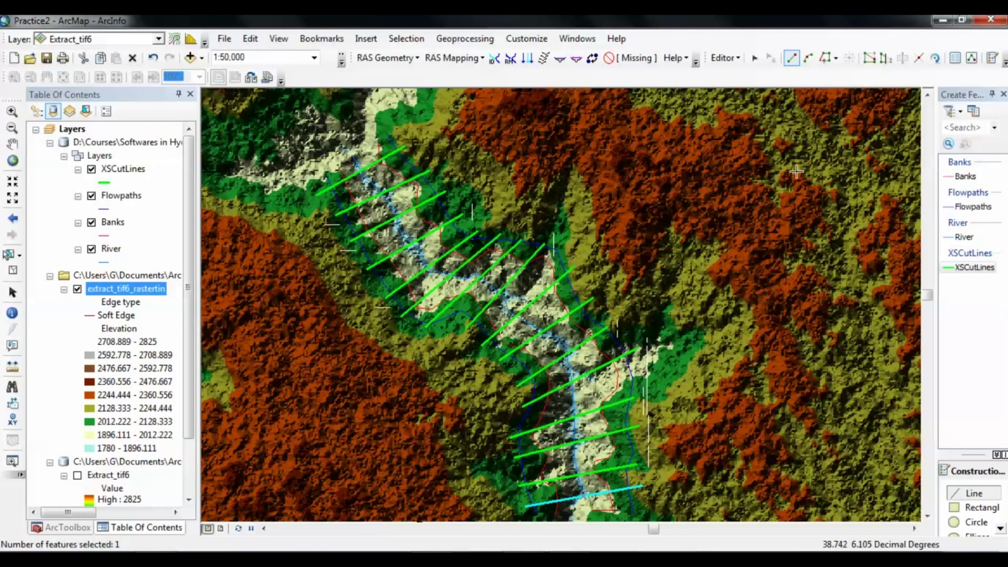
Stop the edit session and save the XSCutLines edits
left_click(724, 58)
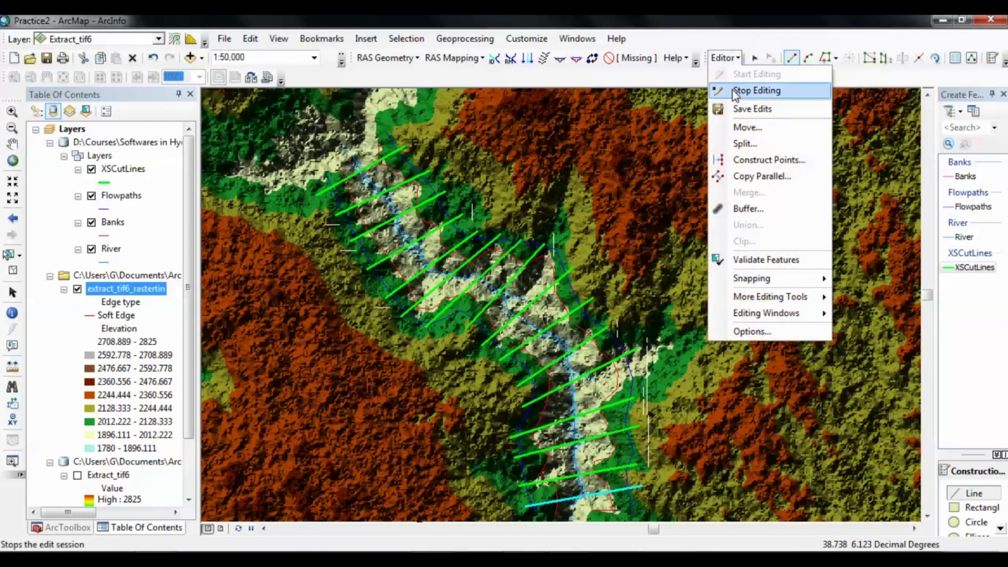
left_click(745, 91)
left_click(451, 336)
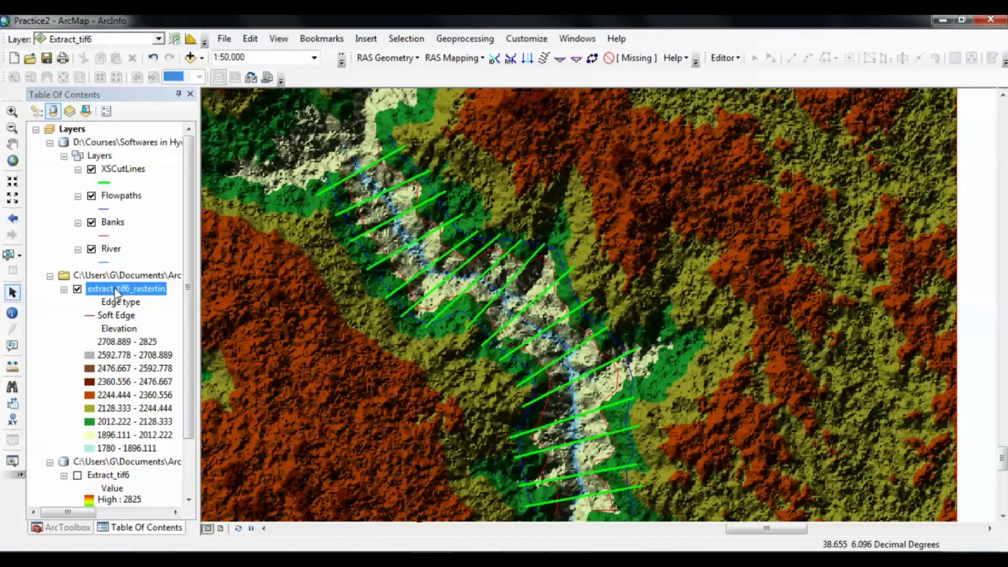
Hide the extract_tif6_rastertin layer and collapse its source folder in the layer list
left_click(77, 289)
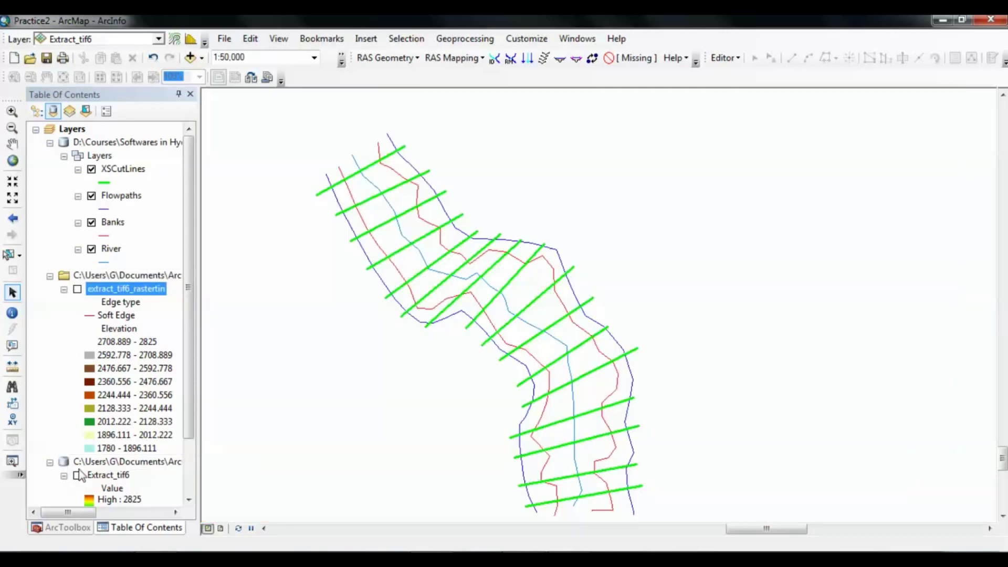
scroll(179, 430, "down", 2)
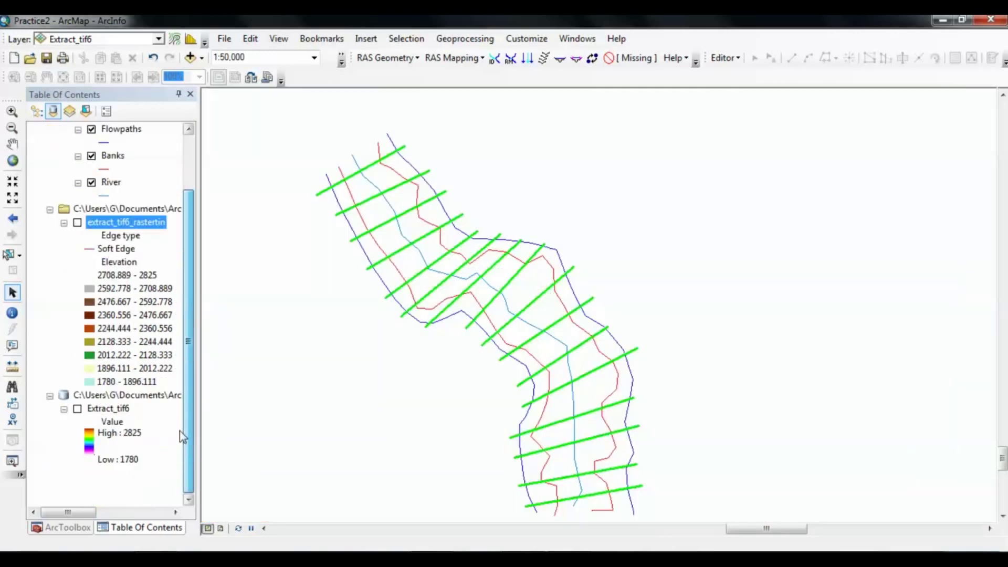
left_click(50, 209)
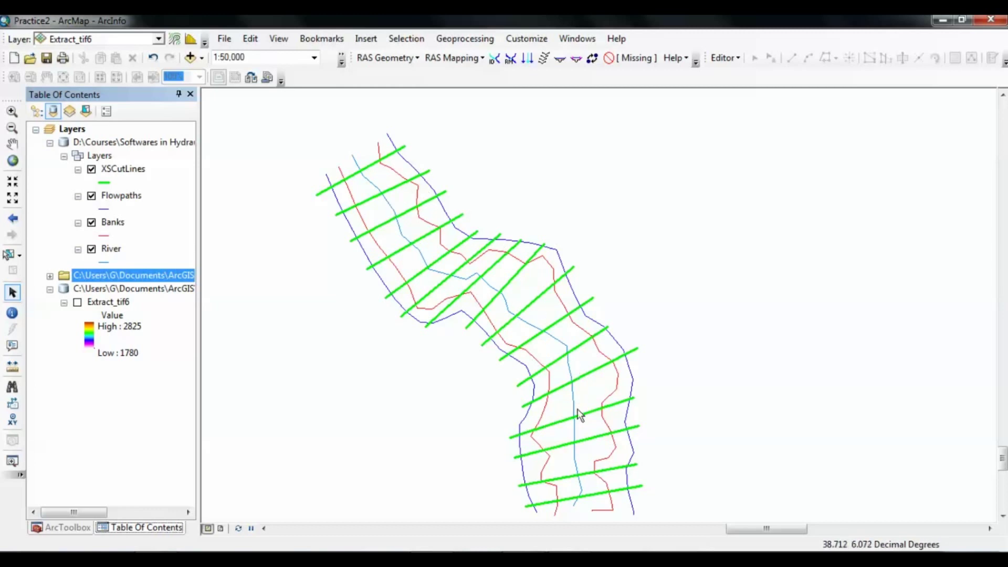
Symbolize the Flowpaths layer with a black line of width 2
left_click(104, 210)
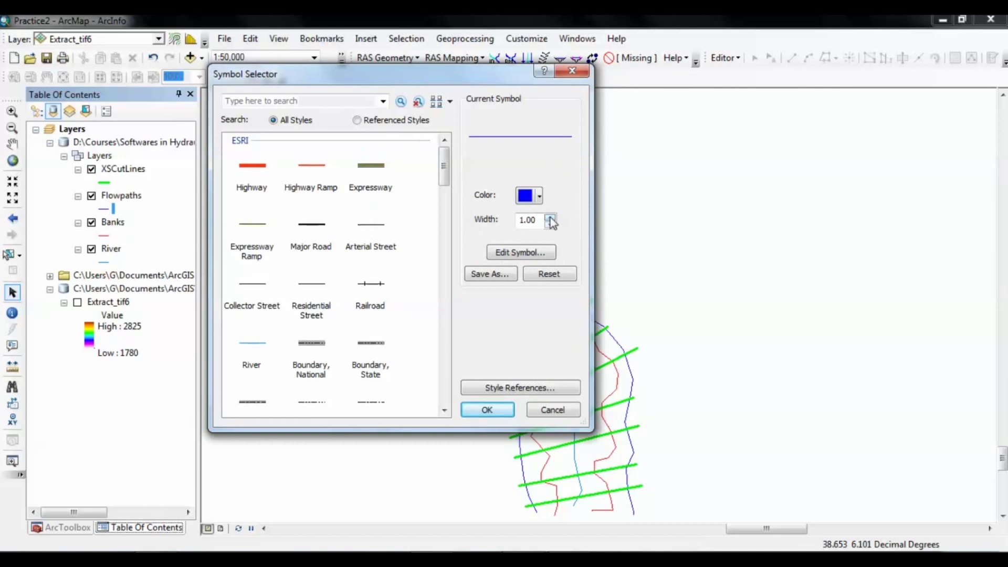
left_click(539, 197)
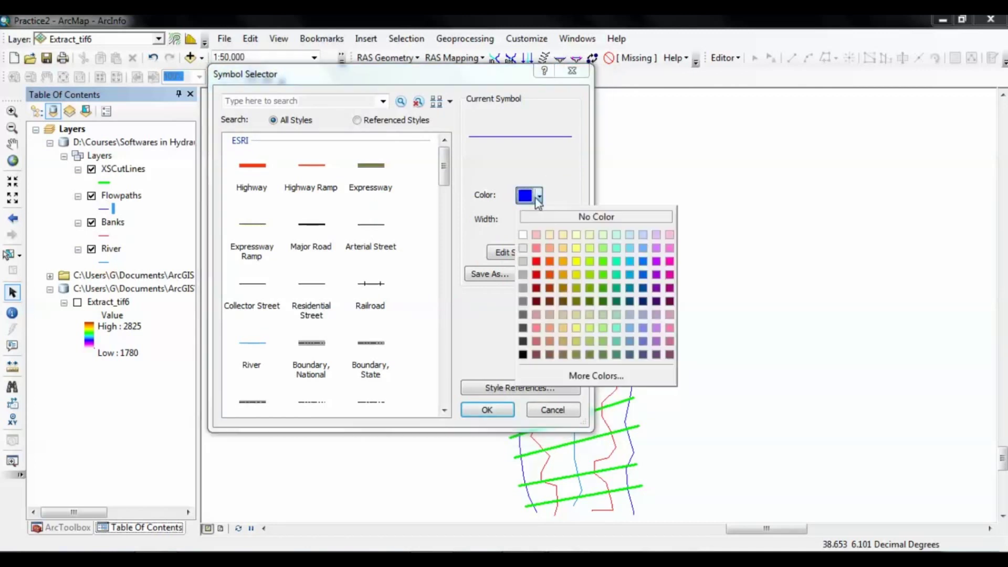
left_click(522, 355)
left_click(551, 216)
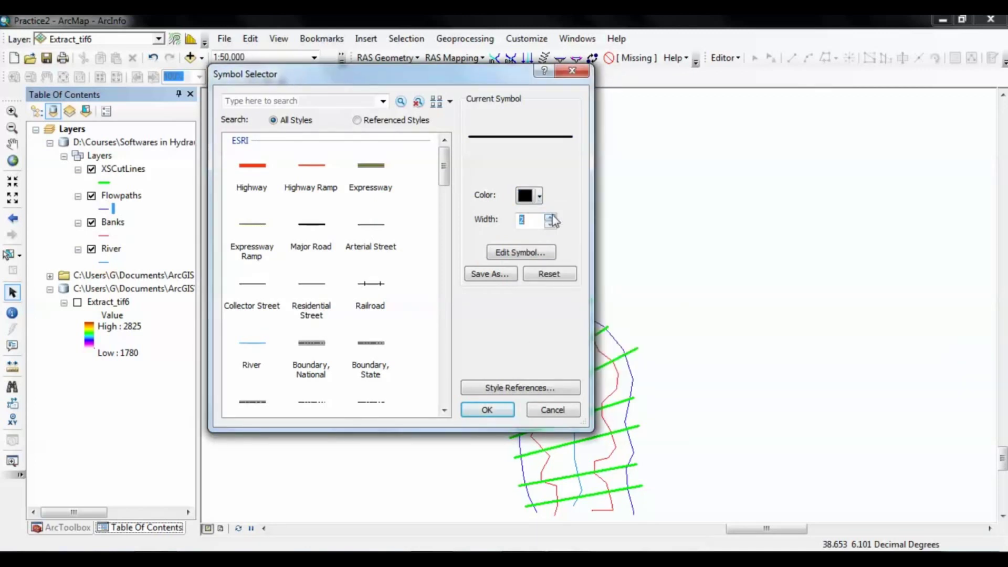
left_click(492, 407)
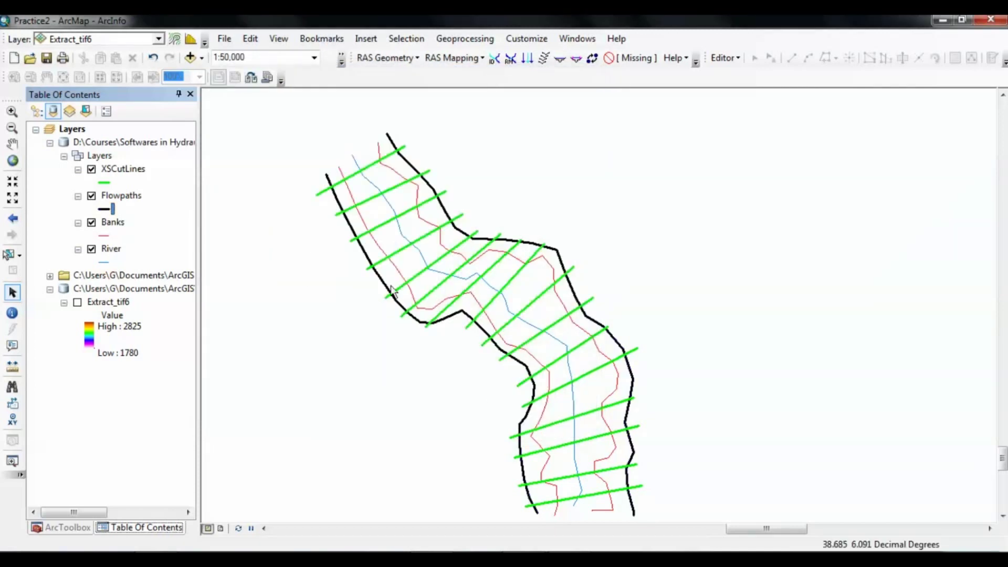
Set the Banks layer's line symbol width to 2
left_click(104, 236)
left_click(550, 217)
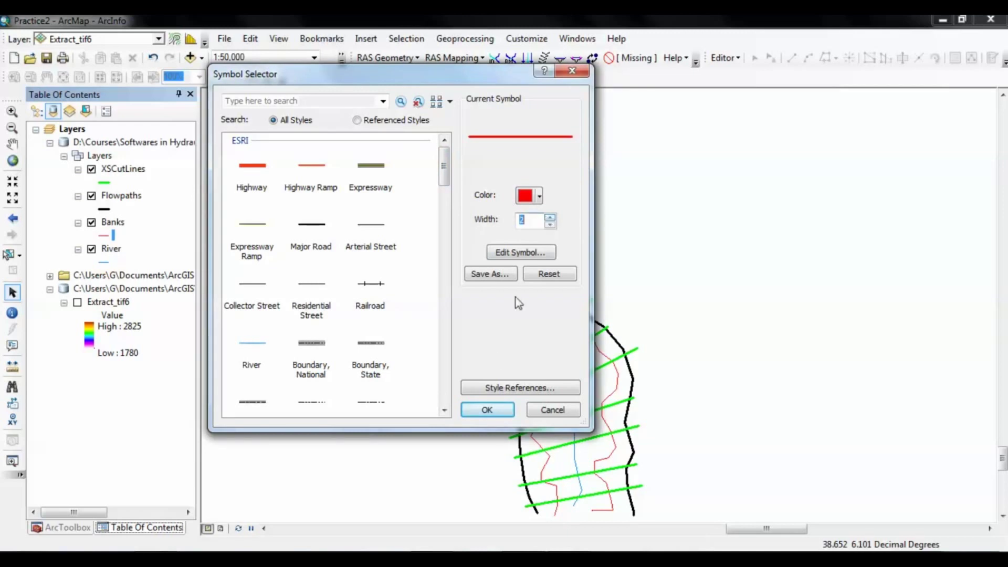
left_click(488, 409)
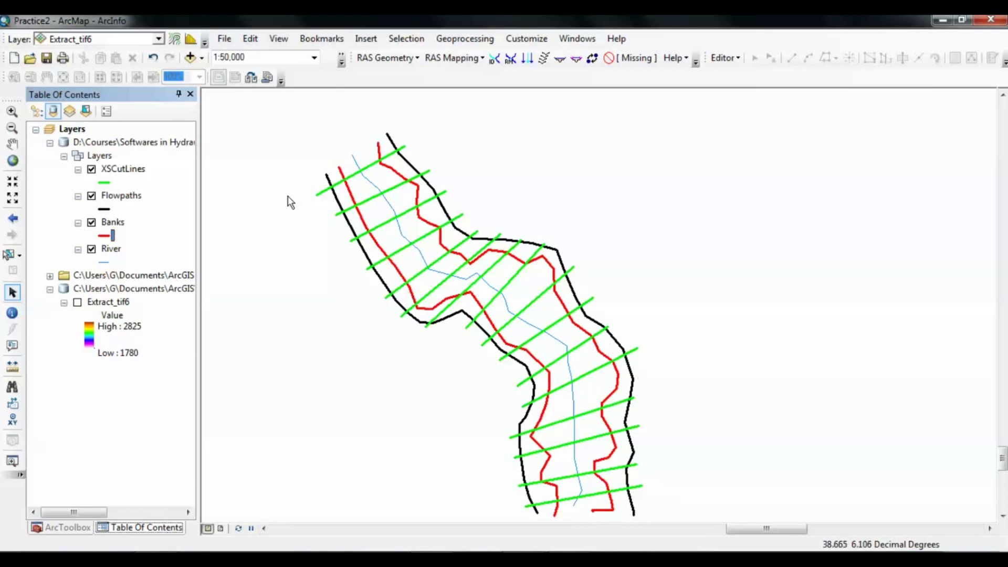
Open the Export RAS Data tool and set its output file to practice in the D:\Z-Surfer folder
left_click(409, 58)
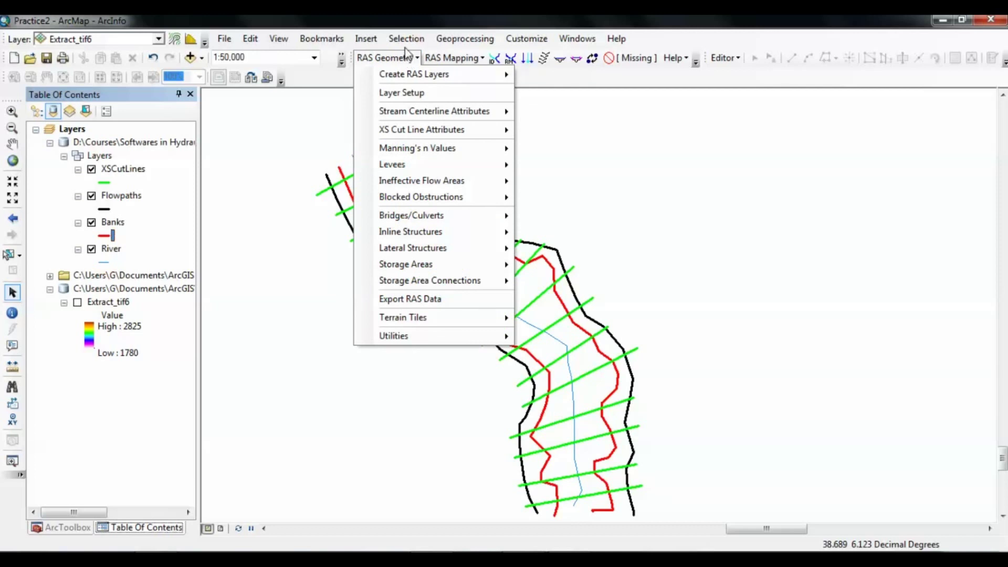
left_click(534, 21)
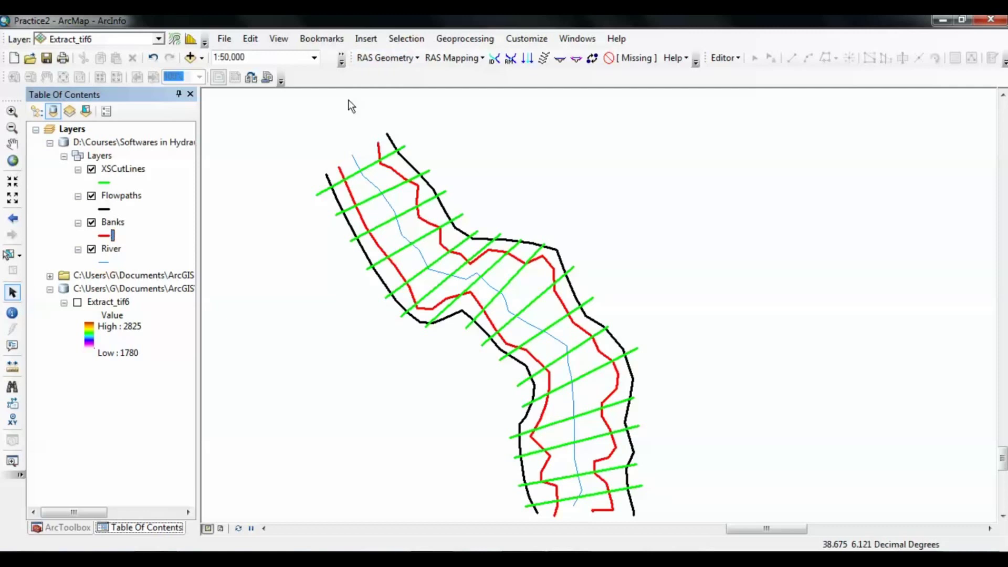
left_click(369, 59)
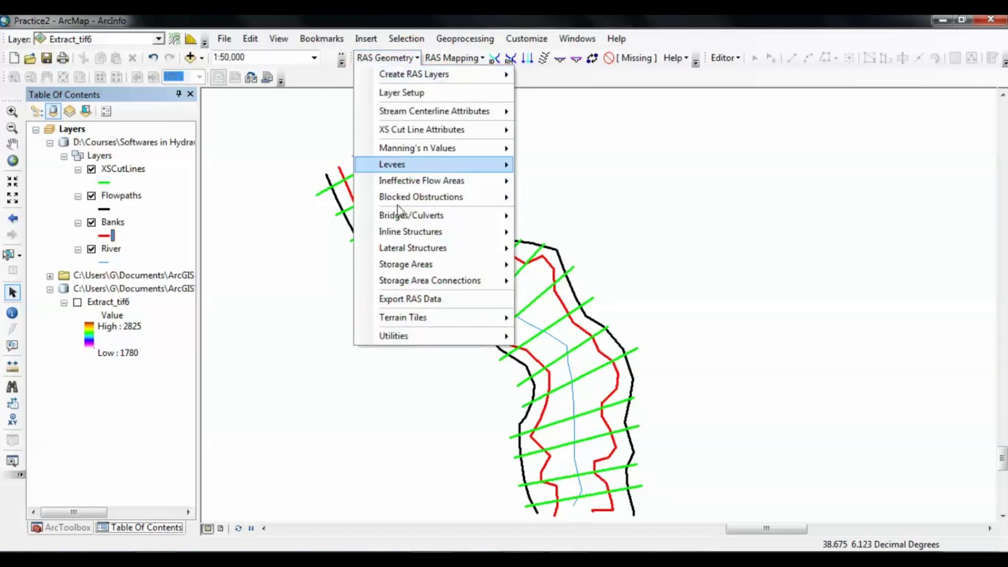
left_click(423, 300)
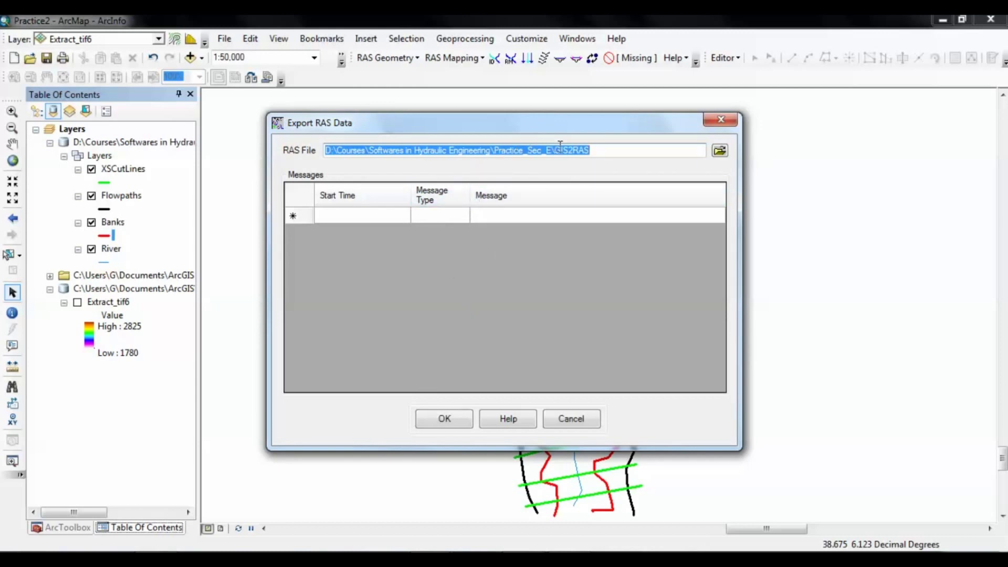
left_click(722, 155)
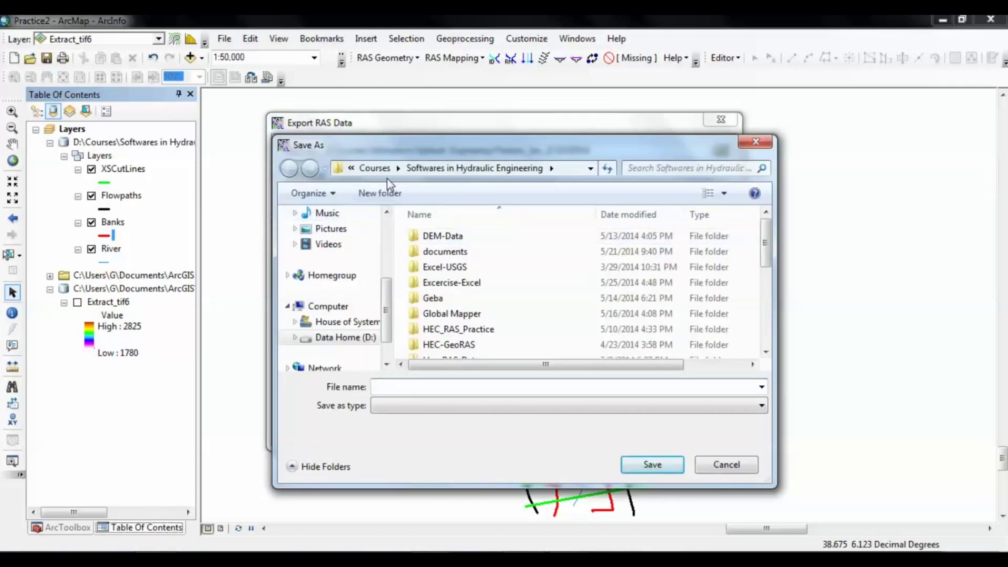
left_click(374, 168)
left_click(446, 168)
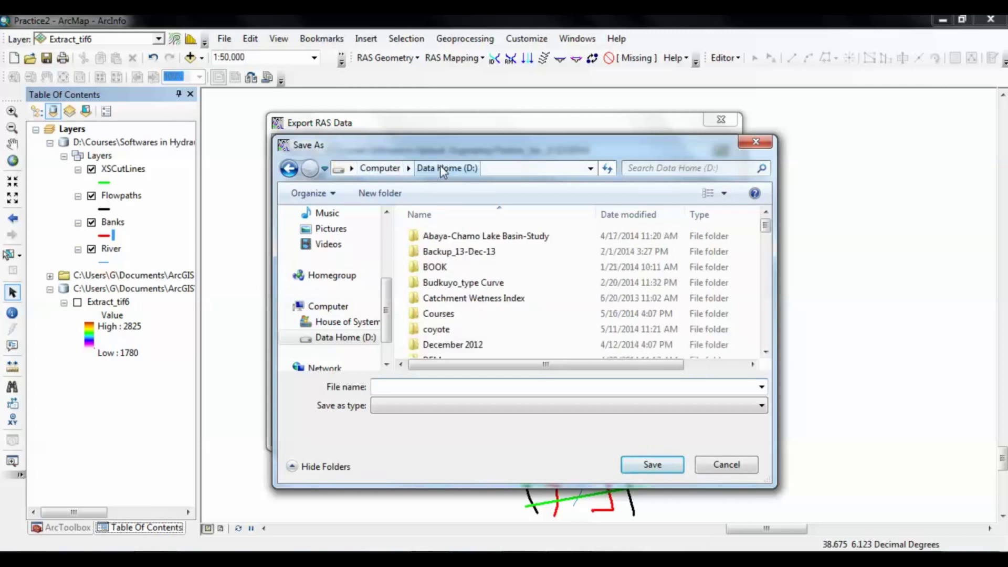
left_click(468, 300)
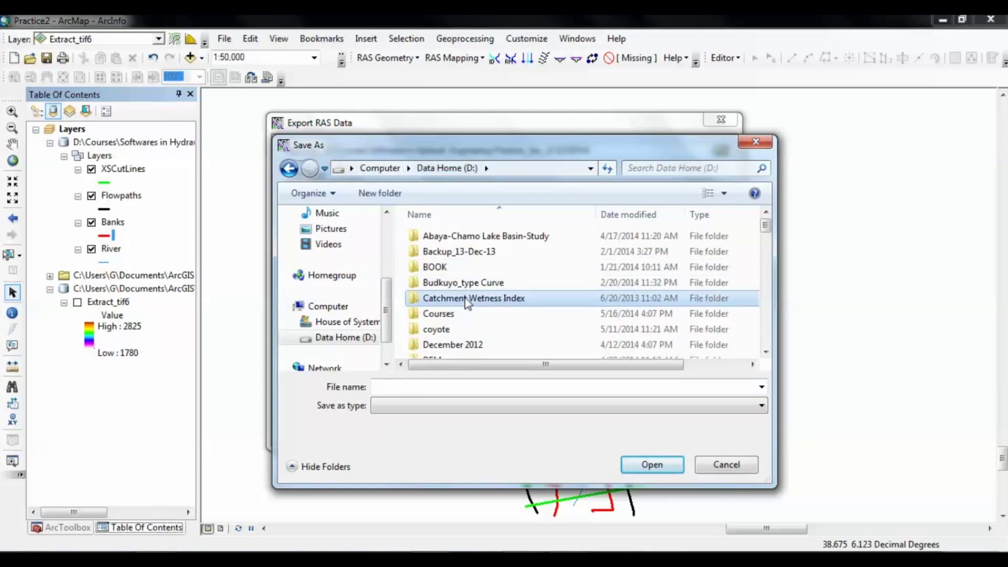
scroll(467, 302, "down", 10)
double_click(452, 236)
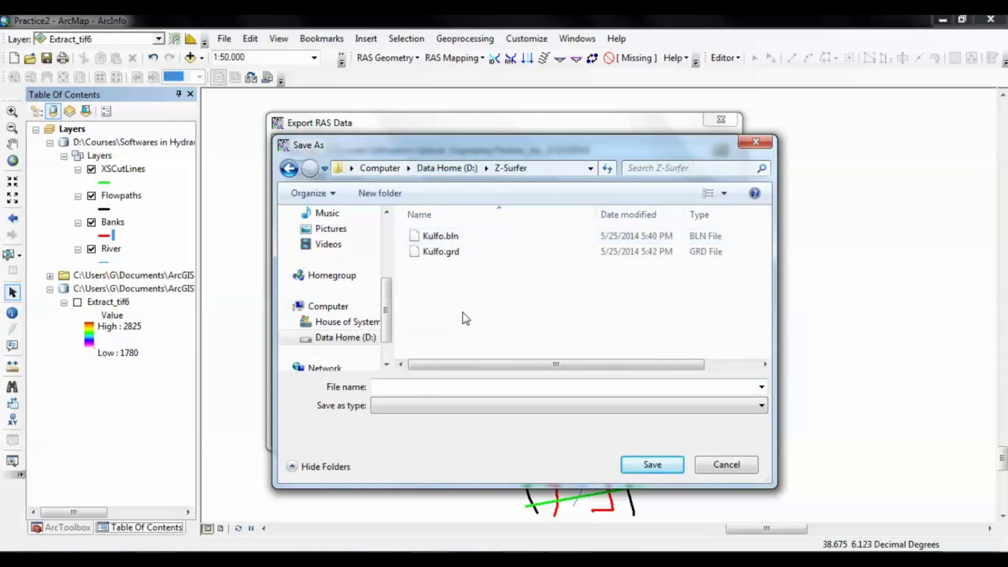
left_click(476, 386)
type("practice")
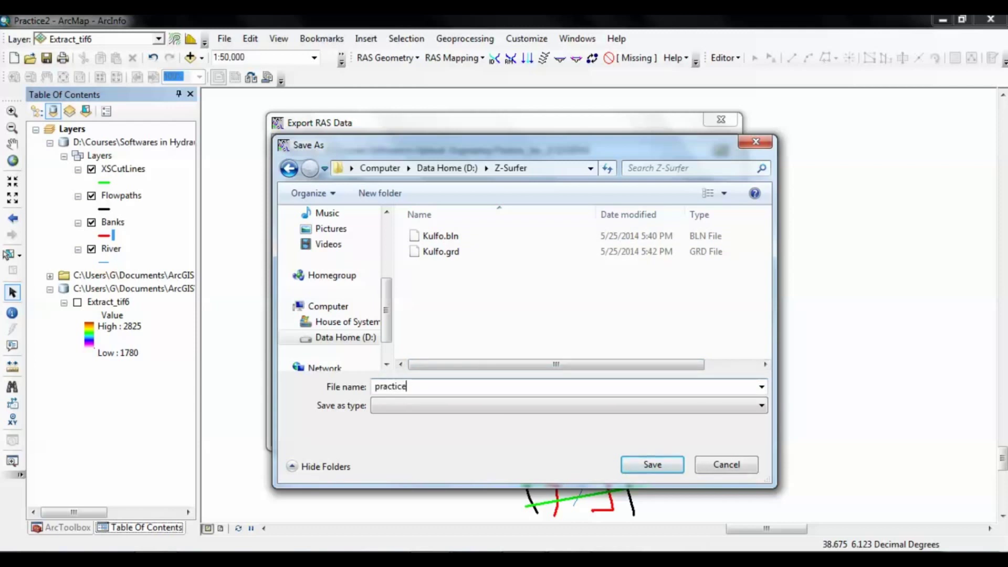
key("Return")
Run the RAS data export, acknowledge its completion and close the export dialog
left_click(455, 418)
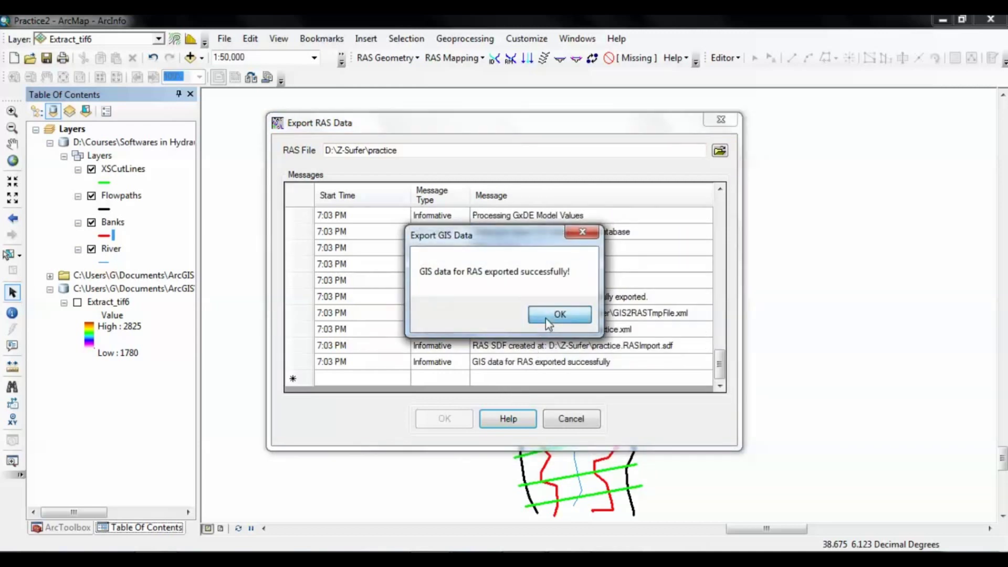
left_click(556, 315)
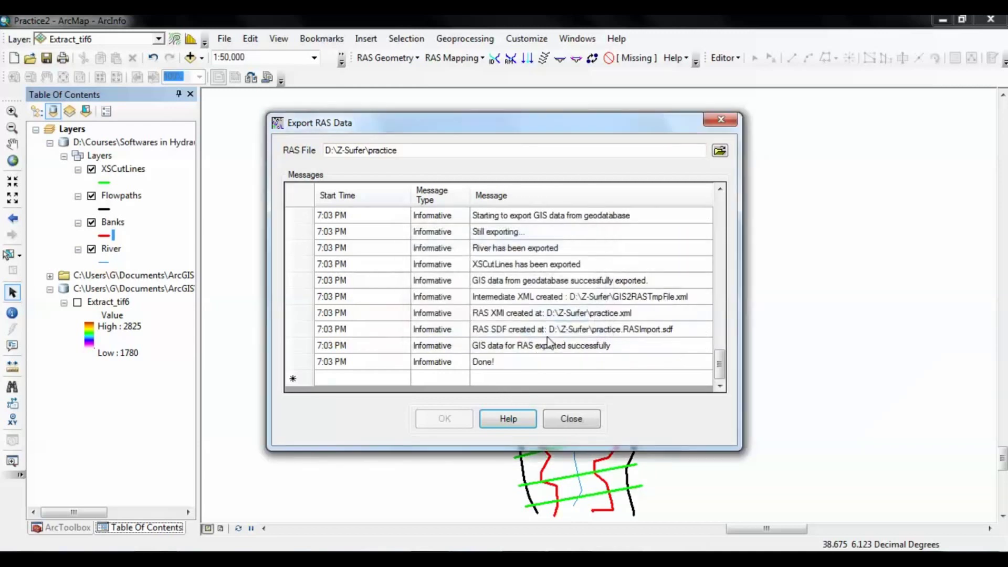
left_click(559, 421)
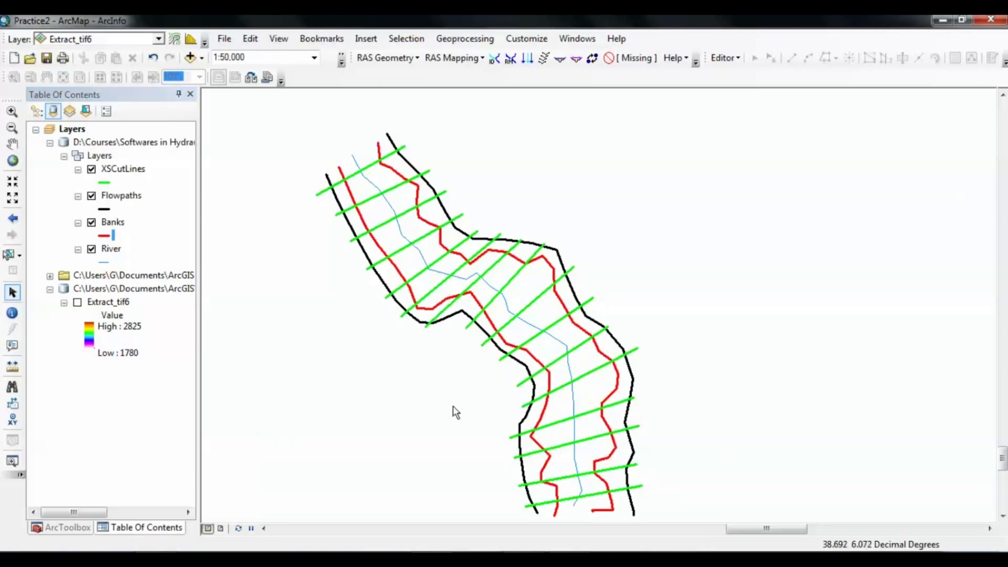
Close the Practice2 map document and exit the program
mouse_move(431, 559)
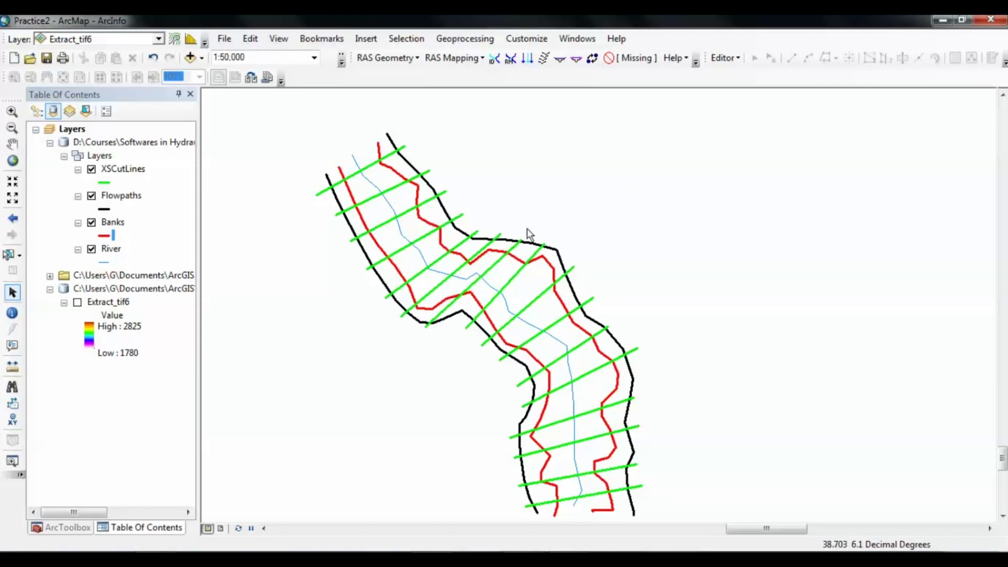
left_click(990, 21)
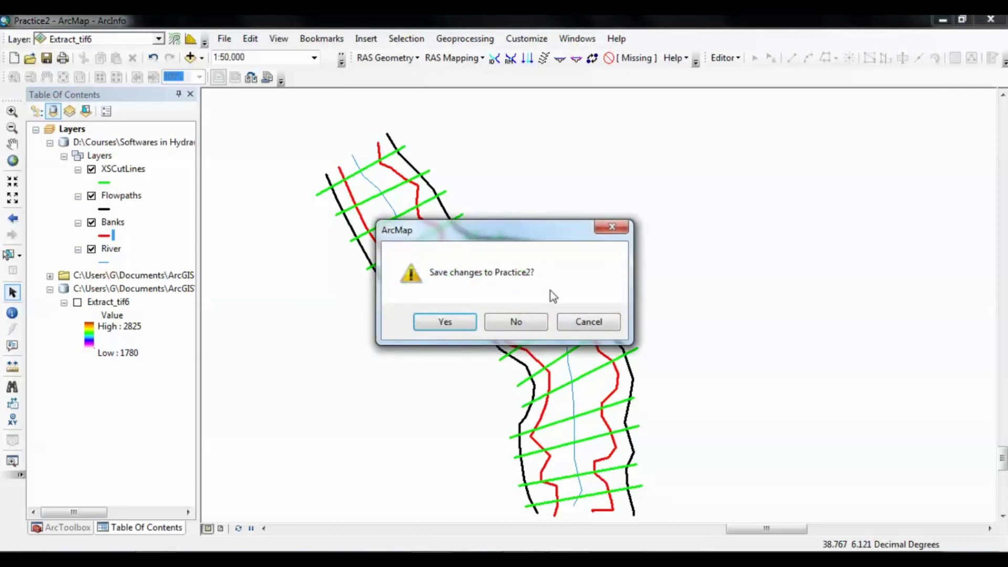